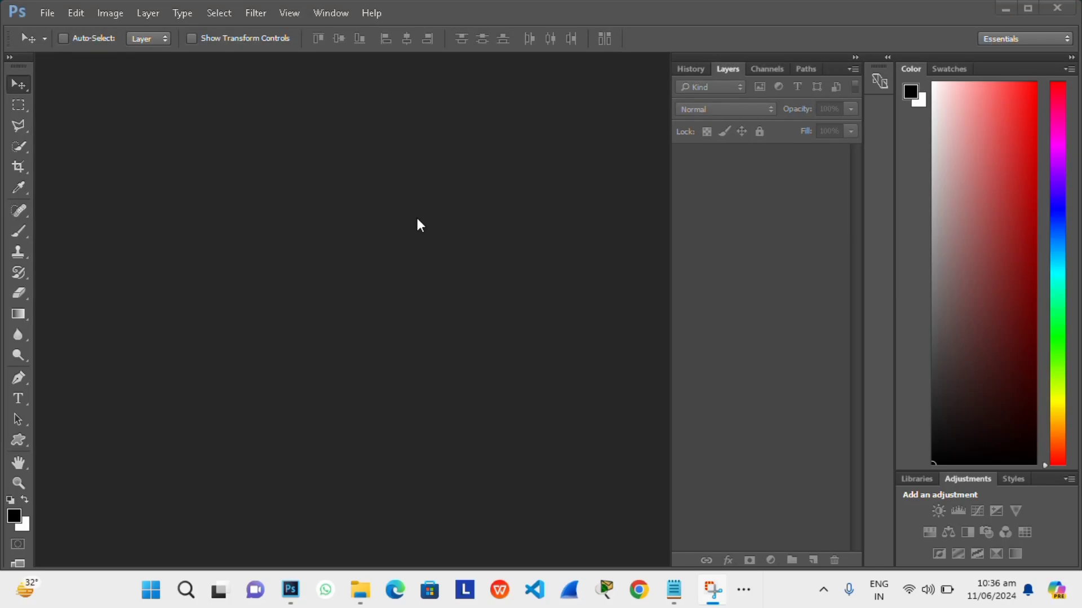
Create a new 1500 × 1500 px document with resolution set to 15.
{"action": "key", "text": "ctrl+n"}
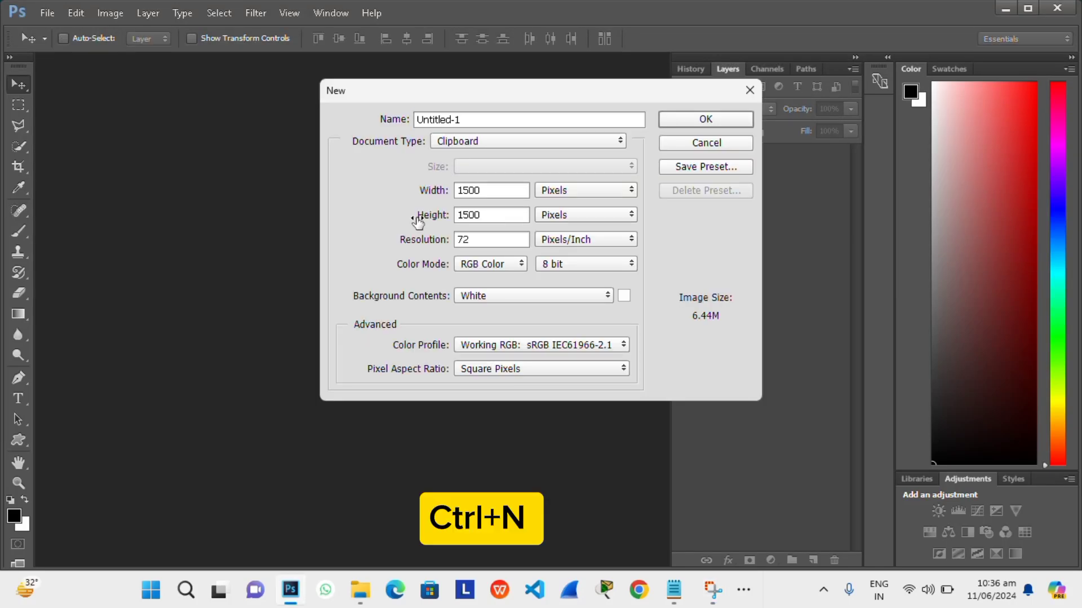
{"action": "key", "text": "Tab"}
{"action": "key", "text": "Tab"}
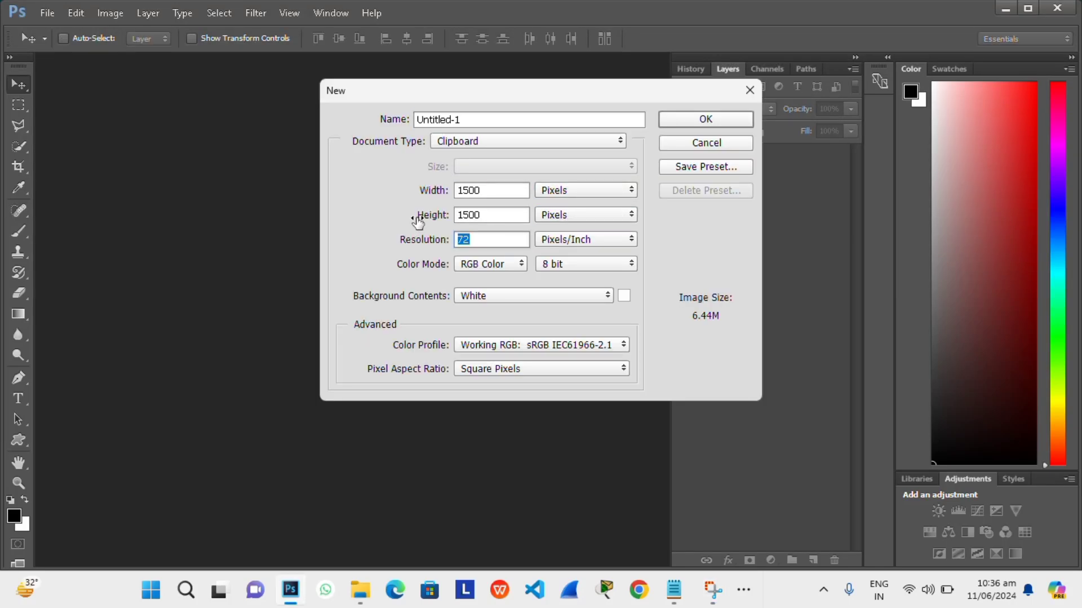
{"action": "type", "text": "150"}
{"action": "key", "text": "Return"}
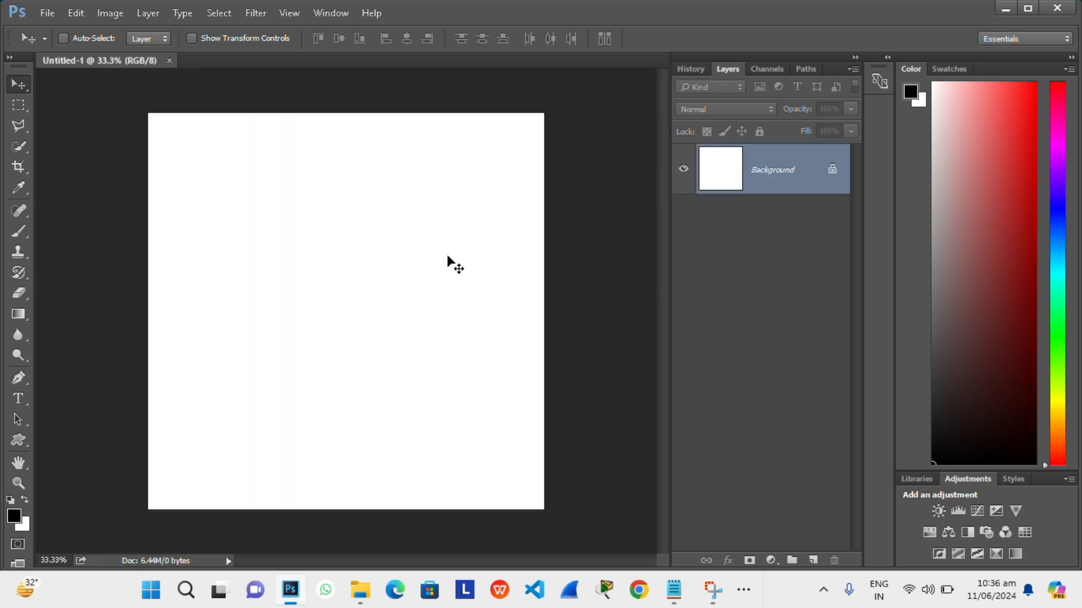
Open the wooden texture image and paste it into Untitled-1.
{"action": "key", "text": "ctrl"}
{"action": "key", "text": "ctrl+o"}
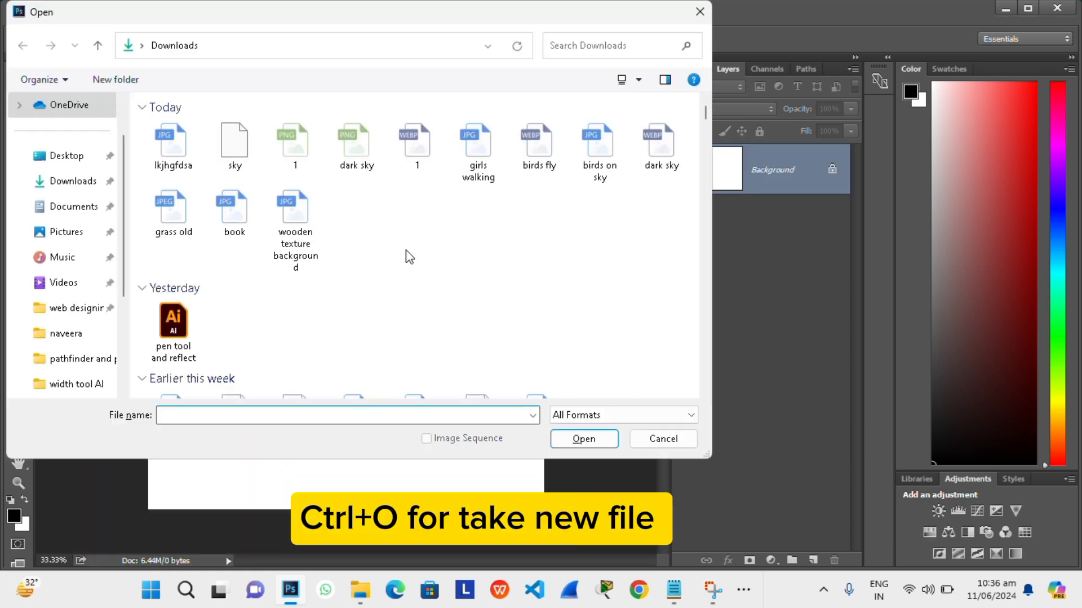
{"action": "type", "text": "woo"}
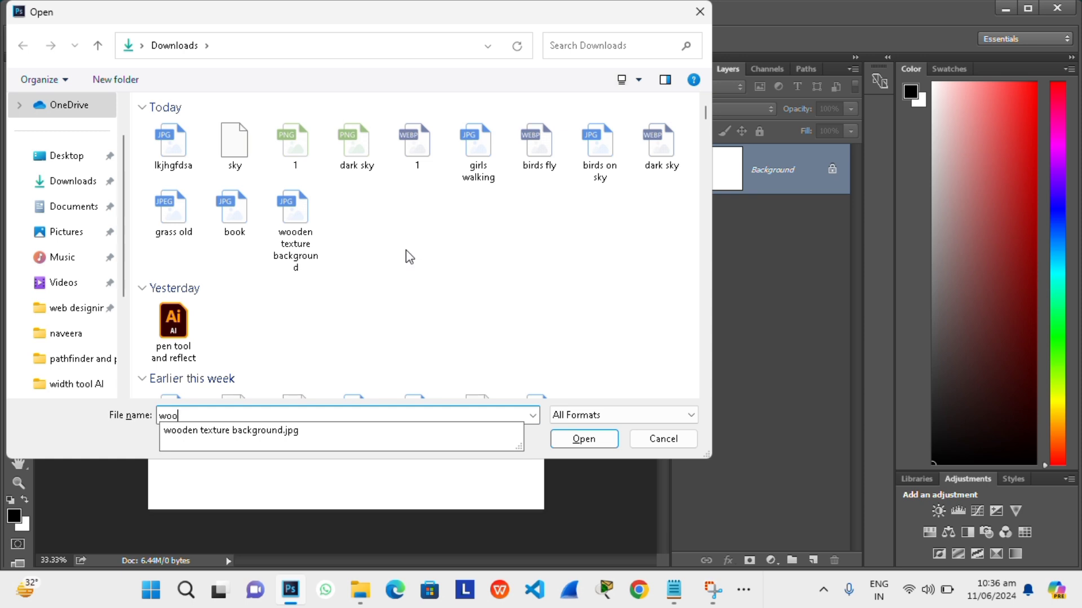
{"action": "key", "text": "Down"}
{"action": "key", "text": "Return"}
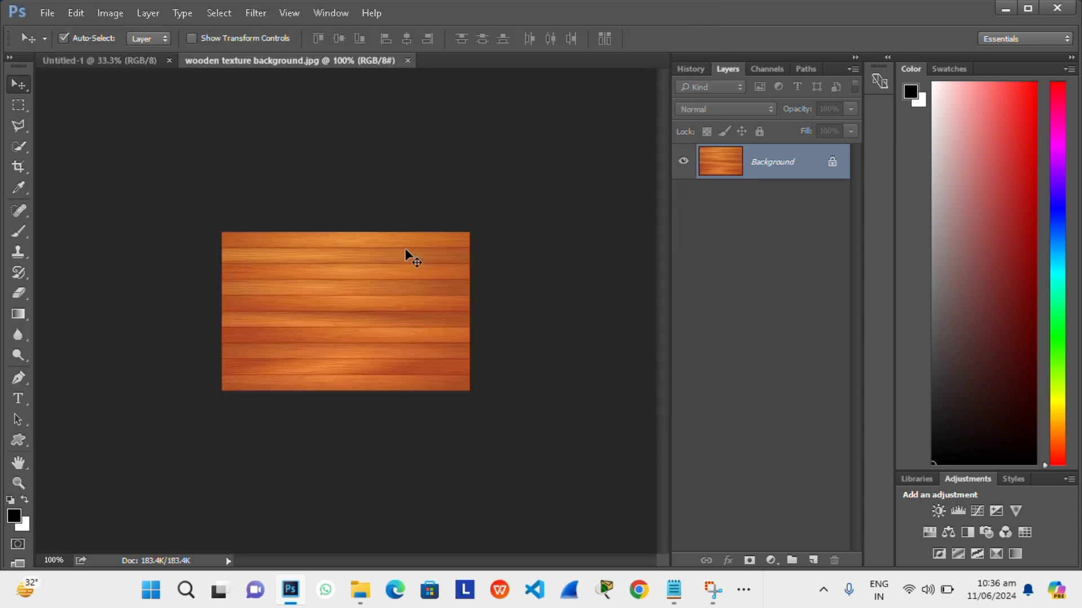
{"action": "key", "text": "ctrl+a"}
{"action": "left_click", "coordinate": [106, 57]}
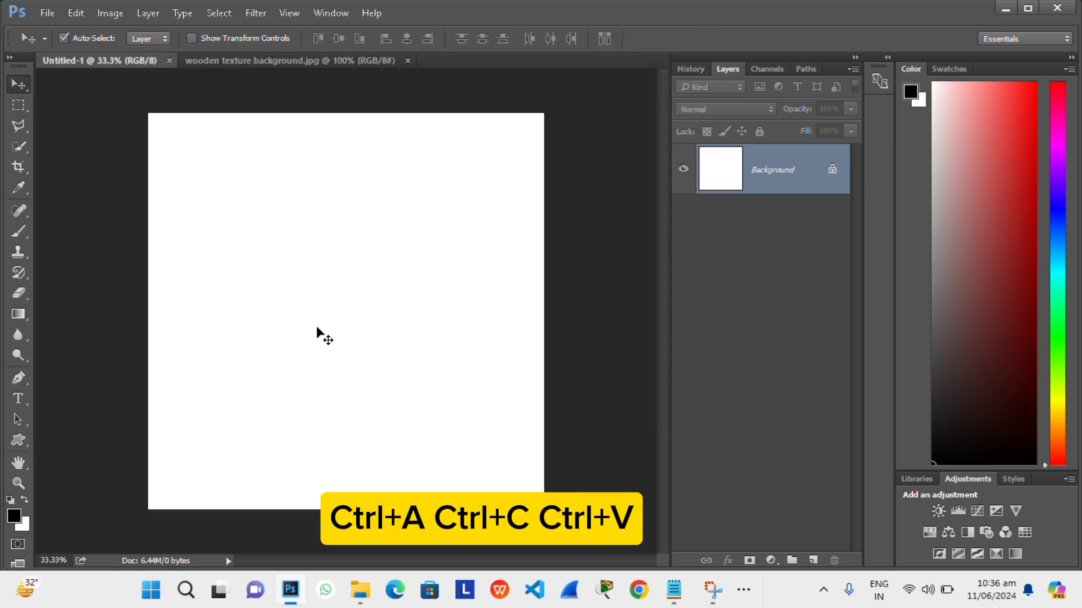
{"action": "key", "text": "ctrl+v"}
Scale and position the wood layer to span the lower part of the canvas.
{"action": "key", "text": "ctrl+t"}
{"action": "left_click_drag", "start_coordinate": [387, 337], "coordinate": [545, 421]}
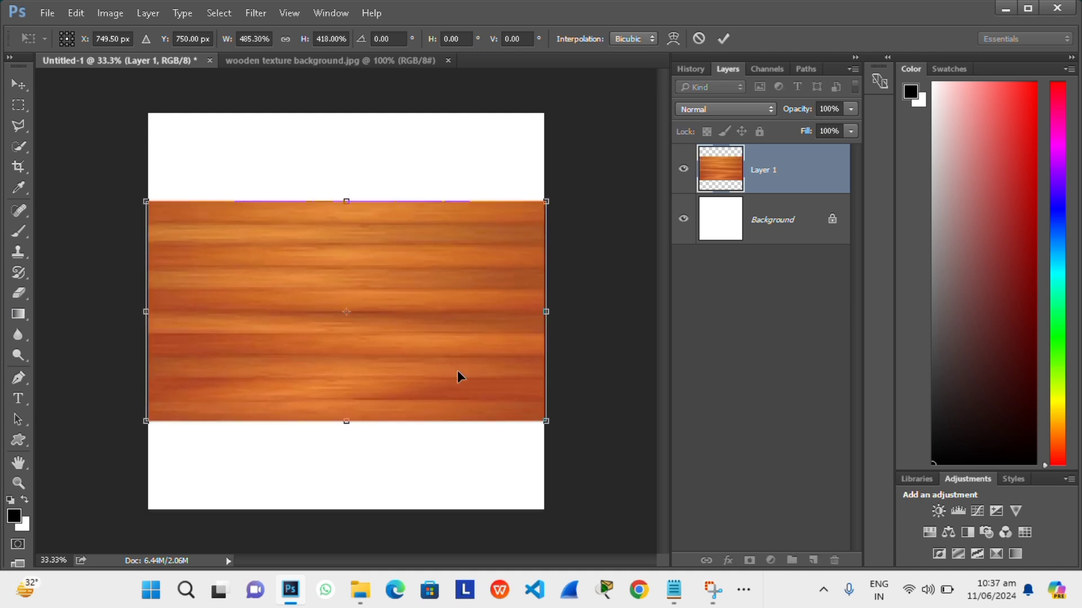
{"action": "left_click_drag", "start_coordinate": [458, 369], "coordinate": [456, 462]}
{"action": "left_click_drag", "start_coordinate": [347, 294], "coordinate": [348, 317]}
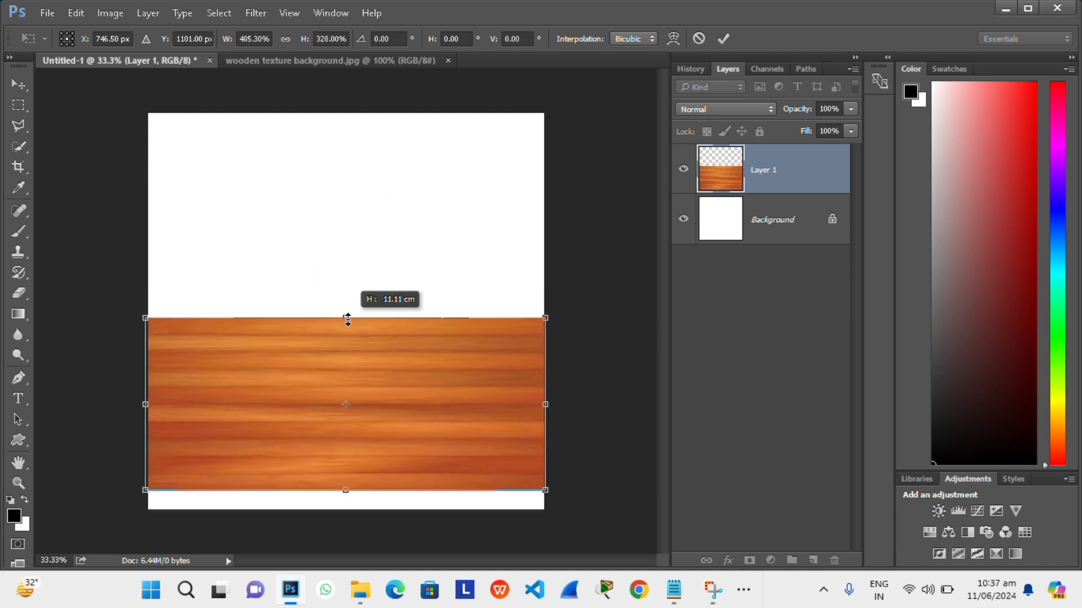
{"action": "left_click_drag", "start_coordinate": [451, 435], "coordinate": [451, 457]}
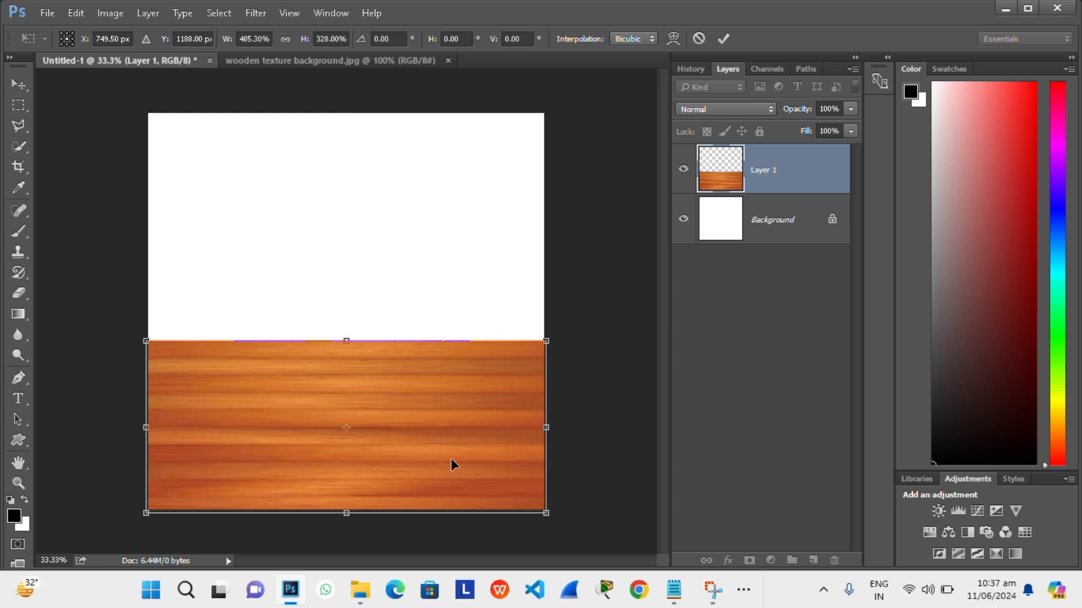
{"action": "key", "text": "Return"}
Open the book.jpg photo.
{"action": "key", "text": "ctrl+o"}
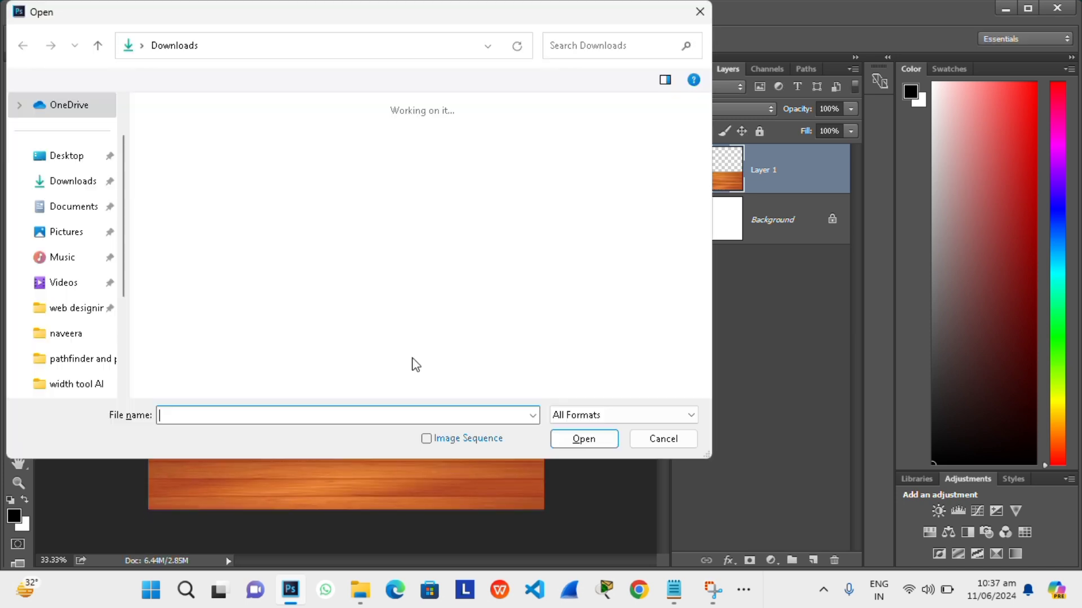
{"action": "type", "text": "book"}
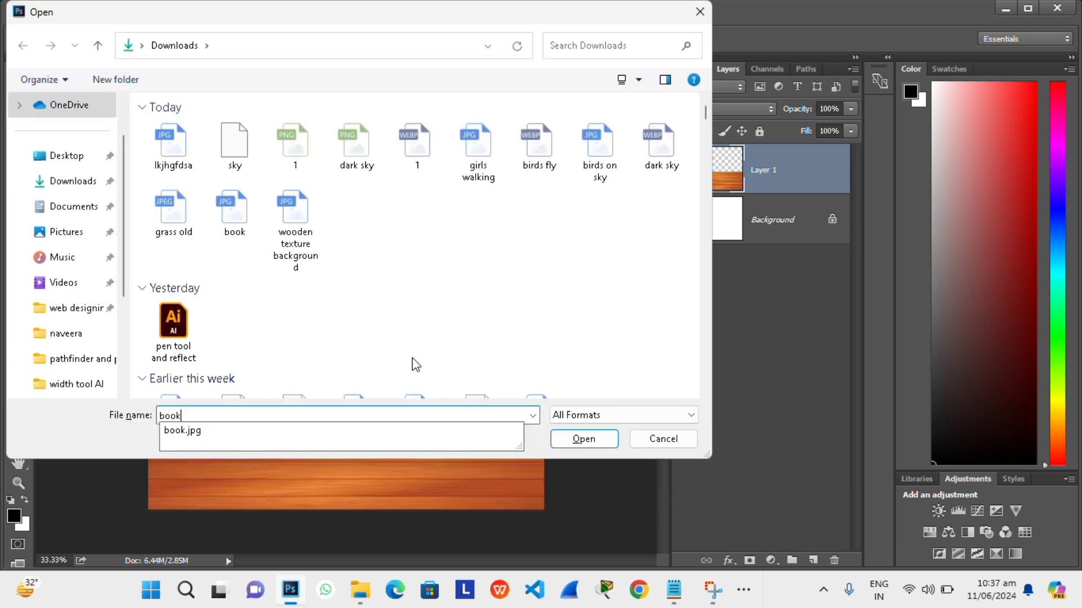
{"action": "key", "text": "Return"}
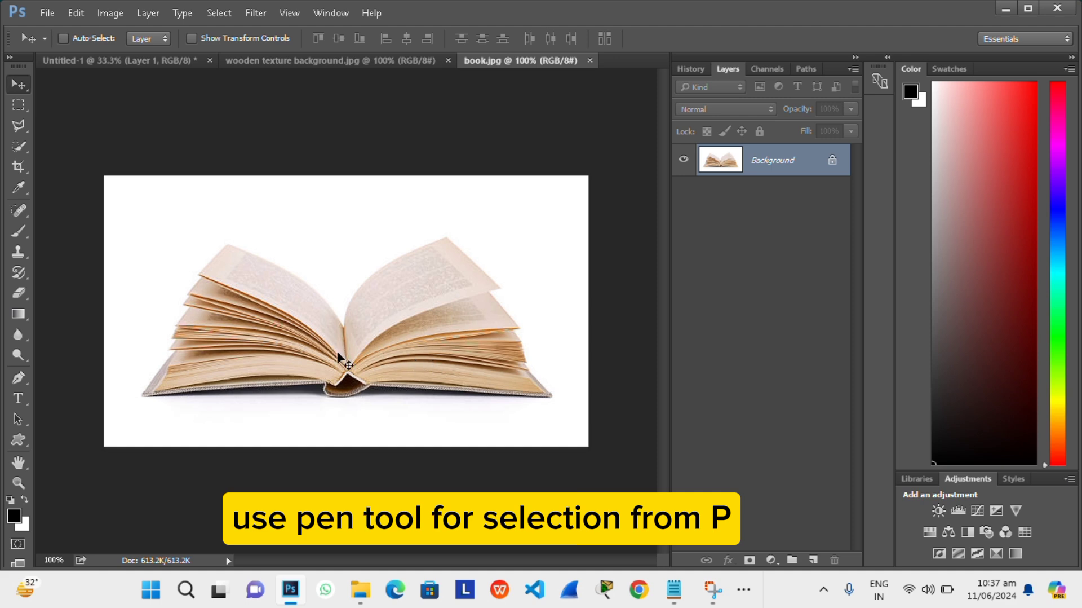
Switch to the Pen tool and fit book.jpg to the screen in full-screen mode.
{"action": "key", "text": "p"}
{"action": "key", "text": "f"}
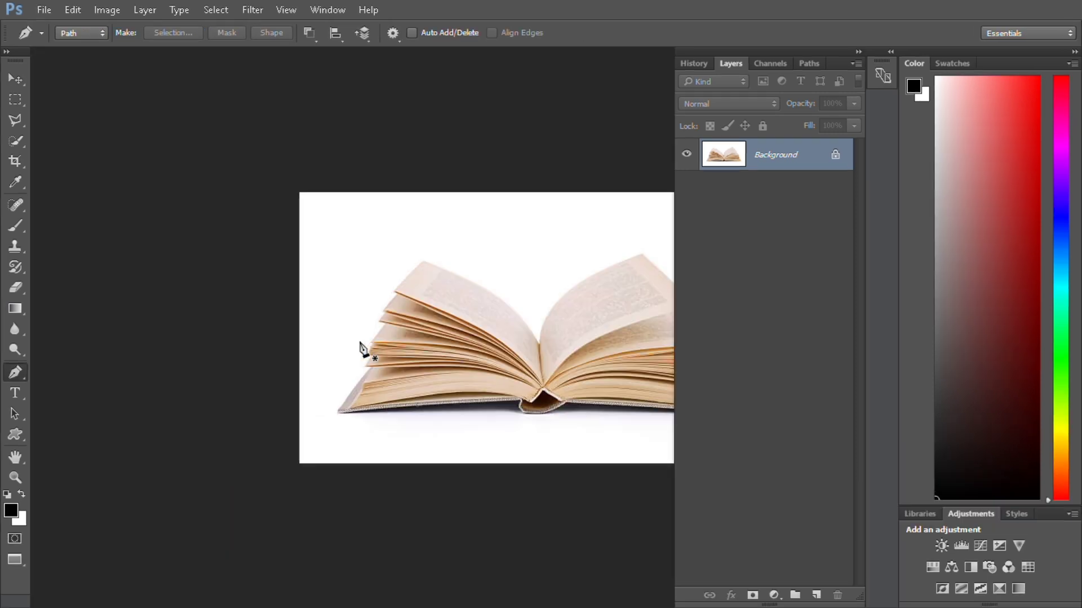
{"action": "key", "text": "f"}
{"action": "key", "text": "ctrl+0"}
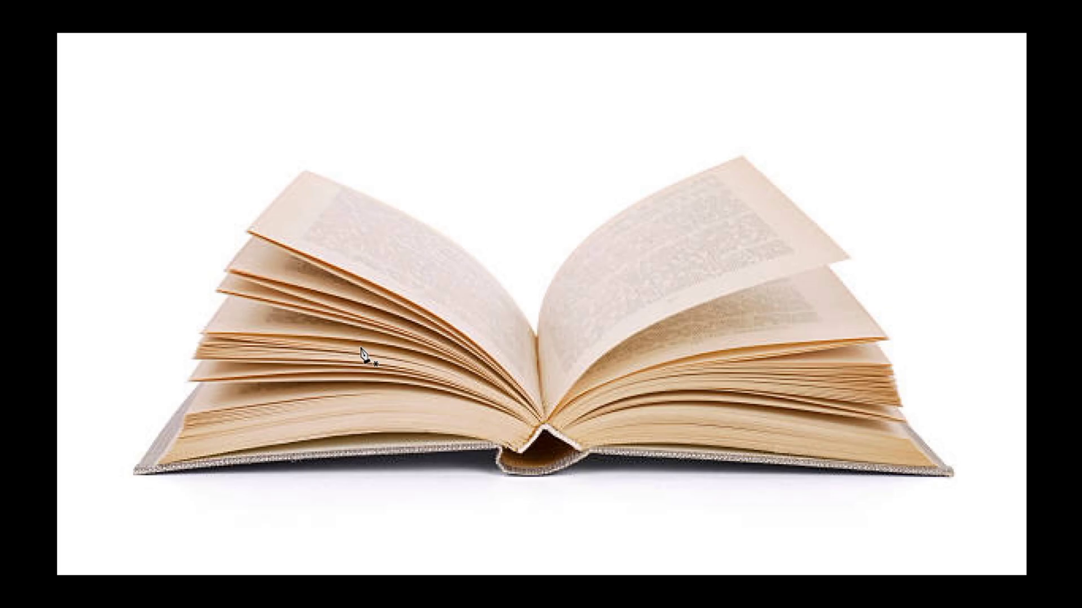
Trace the book's bottom edge from the lower-right corner to the cover's left corners.
{"action": "left_click", "coordinate": [951, 476]}
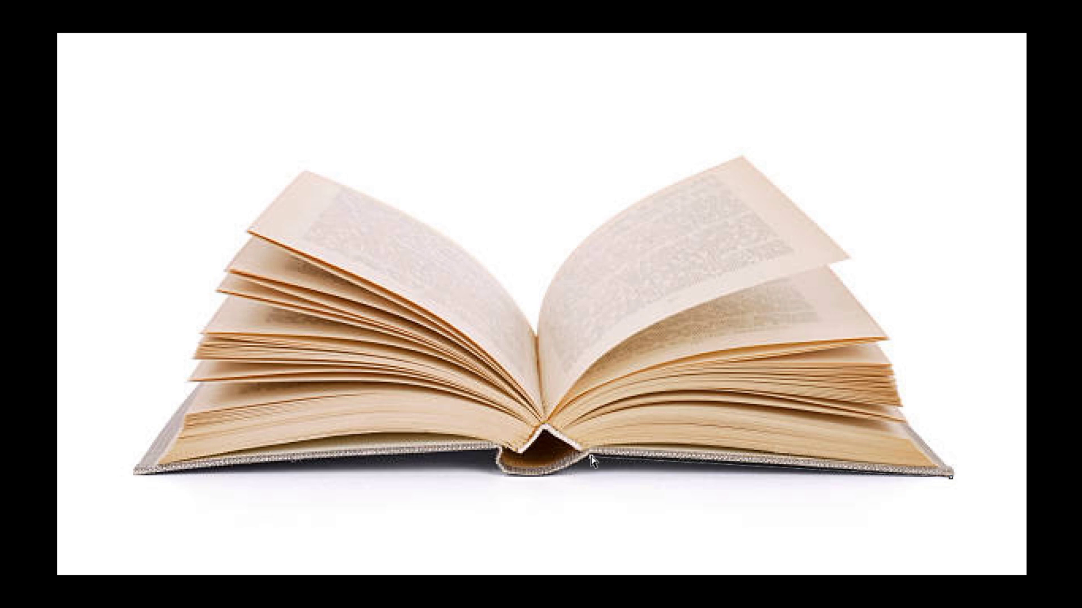
{"action": "left_click", "coordinate": [590, 453]}
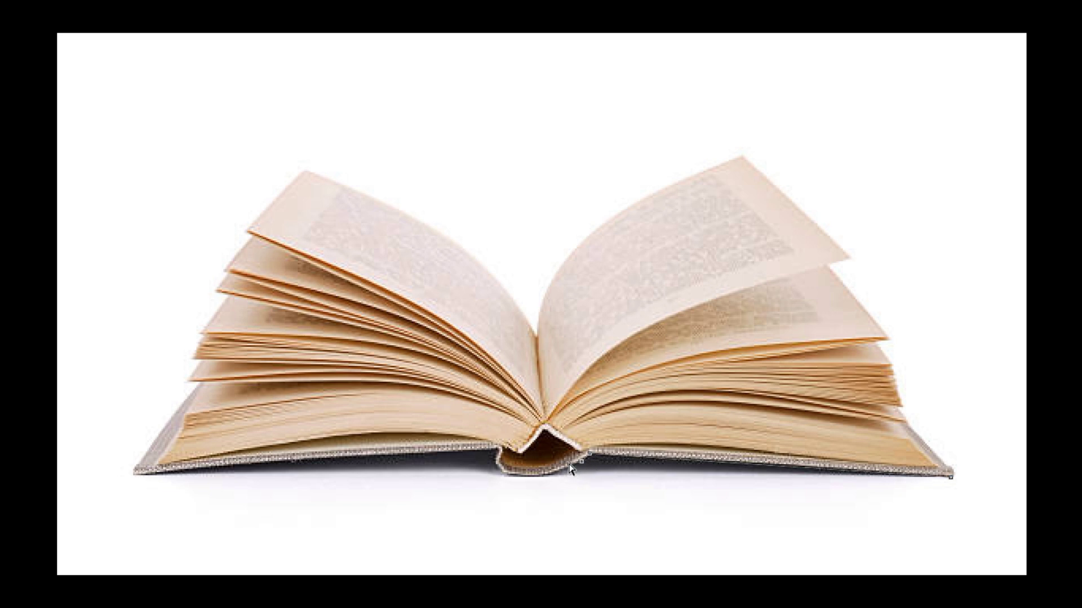
{"action": "left_click", "coordinate": [575, 464]}
{"action": "left_click", "coordinate": [535, 476]}
{"action": "left_click", "coordinate": [519, 476]}
{"action": "left_click", "coordinate": [498, 450]}
{"action": "left_click", "coordinate": [357, 456]}
{"action": "left_click", "coordinate": [284, 461]}
{"action": "left_click", "coordinate": [191, 470]}
{"action": "left_click", "coordinate": [135, 472]}
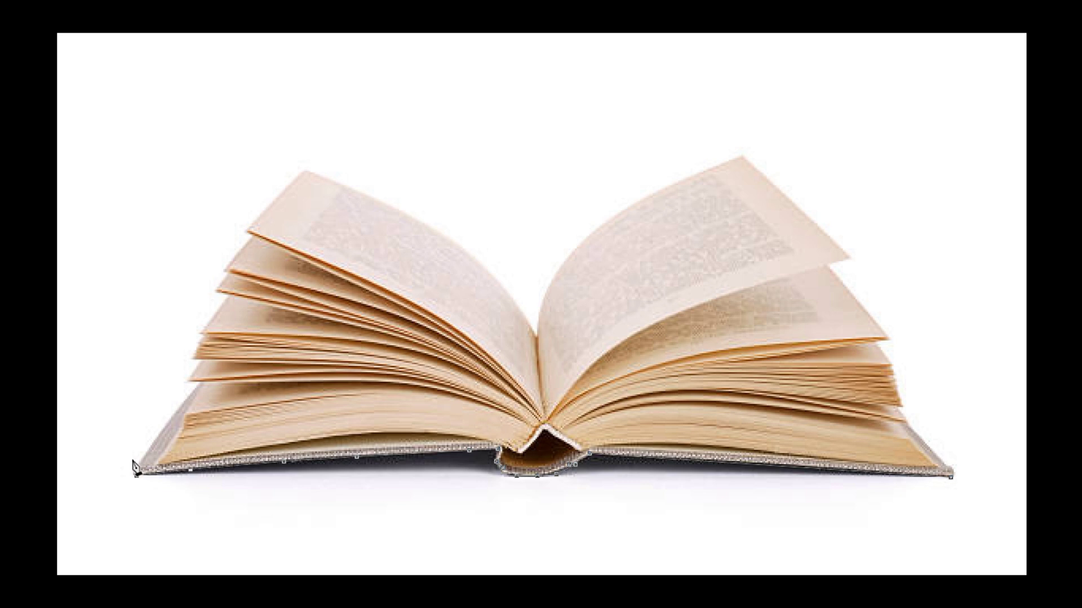
{"action": "left_click", "coordinate": [139, 462]}
Trace up the left page stack and along the left page's top edge to the spine.
{"action": "key", "text": "ctrl+plus"}
{"action": "left_click", "coordinate": [32, 390]}
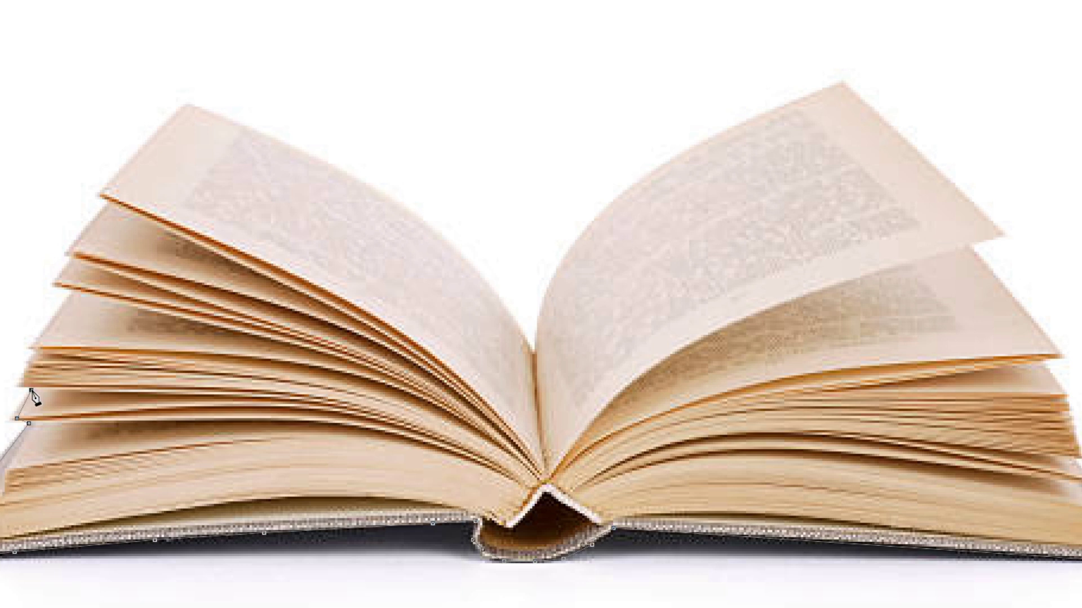
{"action": "left_click", "coordinate": [33, 350]}
{"action": "left_click", "coordinate": [71, 290]}
{"action": "left_click", "coordinate": [186, 105]}
{"action": "left_click", "coordinate": [214, 113]}
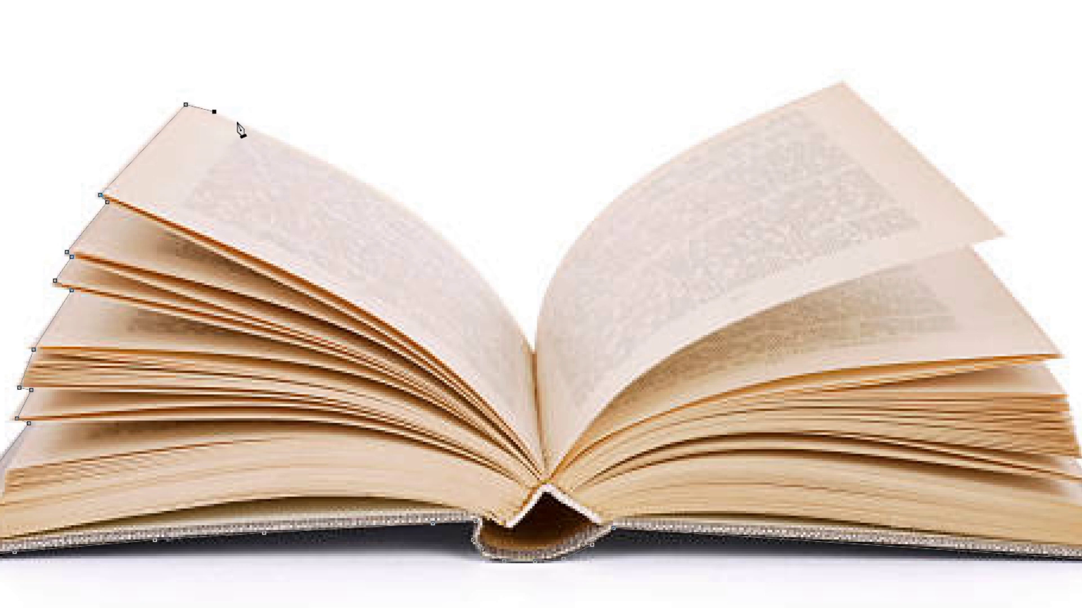
{"action": "left_click", "coordinate": [269, 136]}
{"action": "left_click", "coordinate": [300, 150]}
{"action": "left_click", "coordinate": [331, 164]}
{"action": "left_click", "coordinate": [366, 188]}
{"action": "left_click", "coordinate": [414, 212]}
{"action": "left_click", "coordinate": [450, 243]}
{"action": "key", "text": "ctrl+z"}
{"action": "left_click", "coordinate": [476, 266]}
{"action": "key", "text": "ctrl+z"}
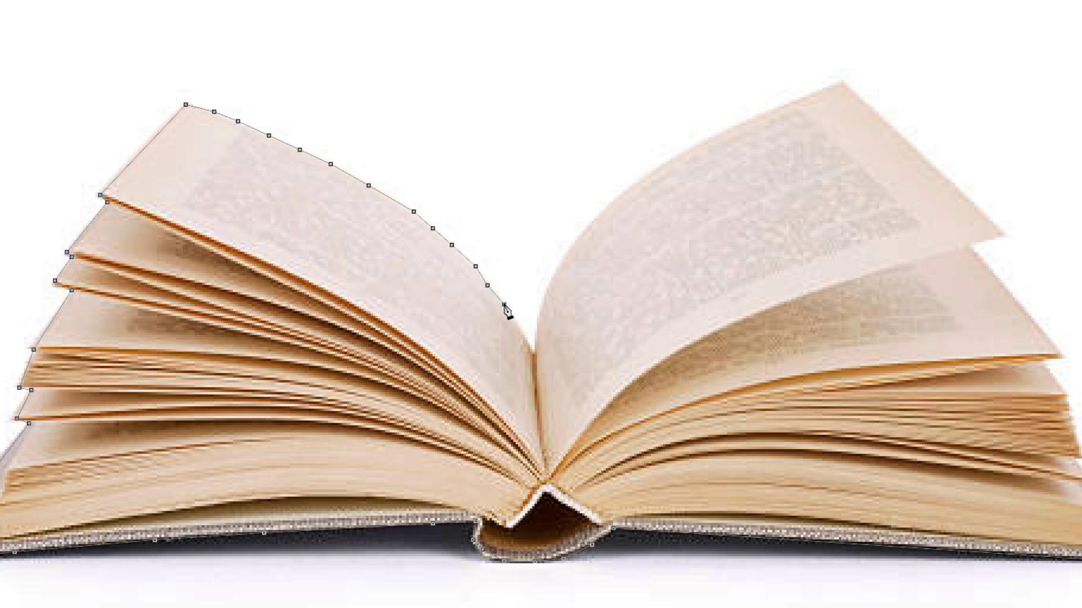
{"action": "left_click", "coordinate": [520, 325]}
Trace the right page's inner curve, top edge and outer corner down its page stack.
{"action": "left_click", "coordinate": [552, 285]}
{"action": "left_click", "coordinate": [561, 261]}
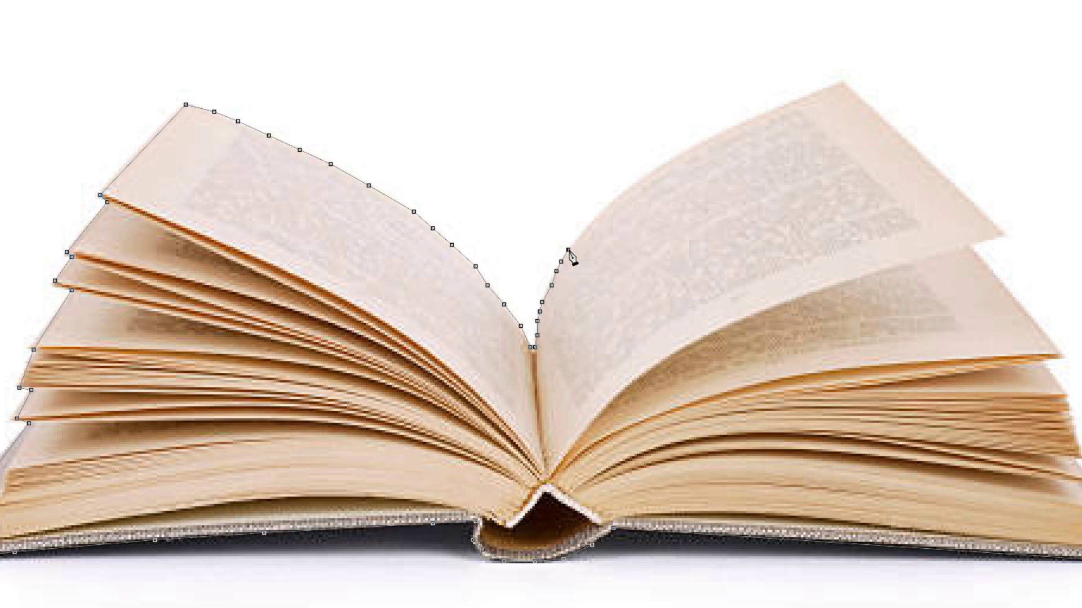
{"action": "left_click", "coordinate": [587, 228]}
{"action": "left_click", "coordinate": [625, 190]}
{"action": "left_click", "coordinate": [653, 168]}
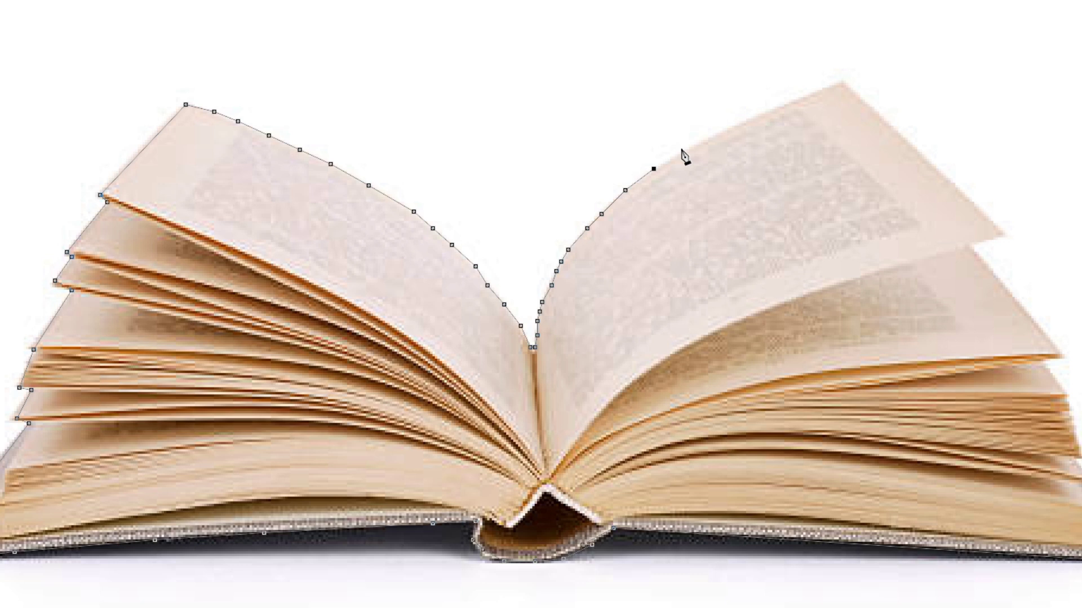
{"action": "left_click", "coordinate": [731, 128]}
{"action": "left_click", "coordinate": [760, 116]}
{"action": "left_click", "coordinate": [789, 102]}
{"action": "left_click", "coordinate": [837, 83]}
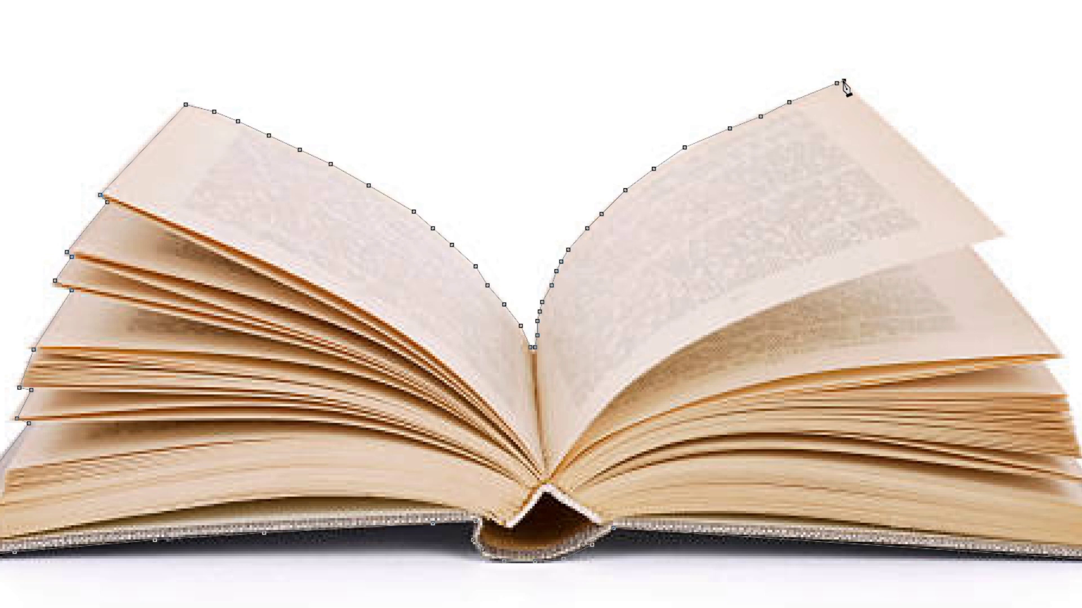
{"action": "left_click", "coordinate": [1001, 230]}
{"action": "left_click", "coordinate": [969, 243]}
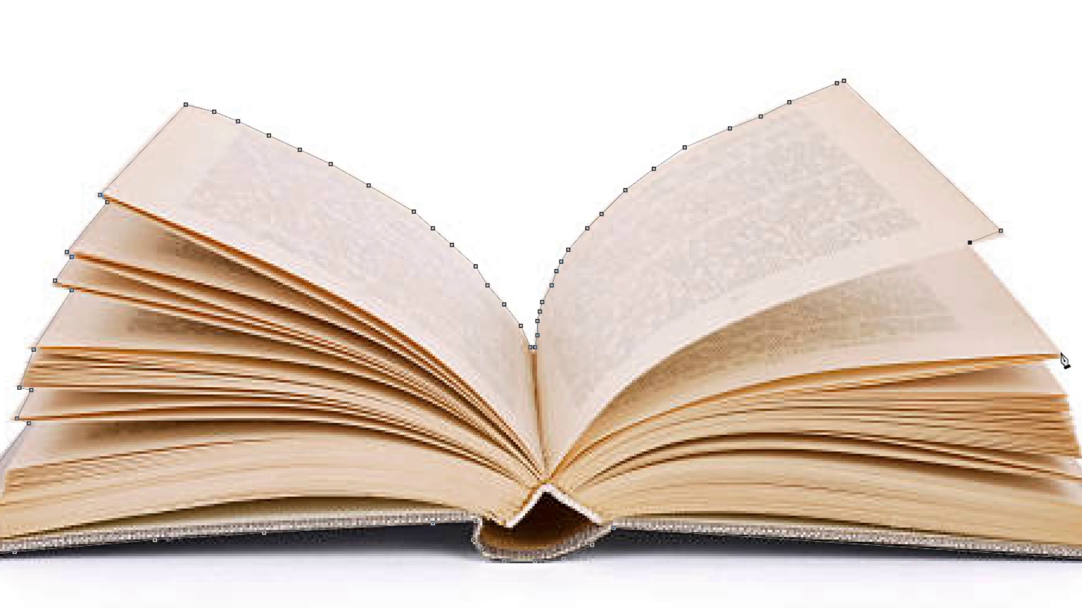
{"action": "key", "text": "ctrl+z"}
{"action": "left_click", "coordinate": [1006, 235]}
{"action": "left_click", "coordinate": [972, 245]}
{"action": "left_click", "coordinate": [1063, 356]}
{"action": "left_click", "coordinate": [1063, 395]}
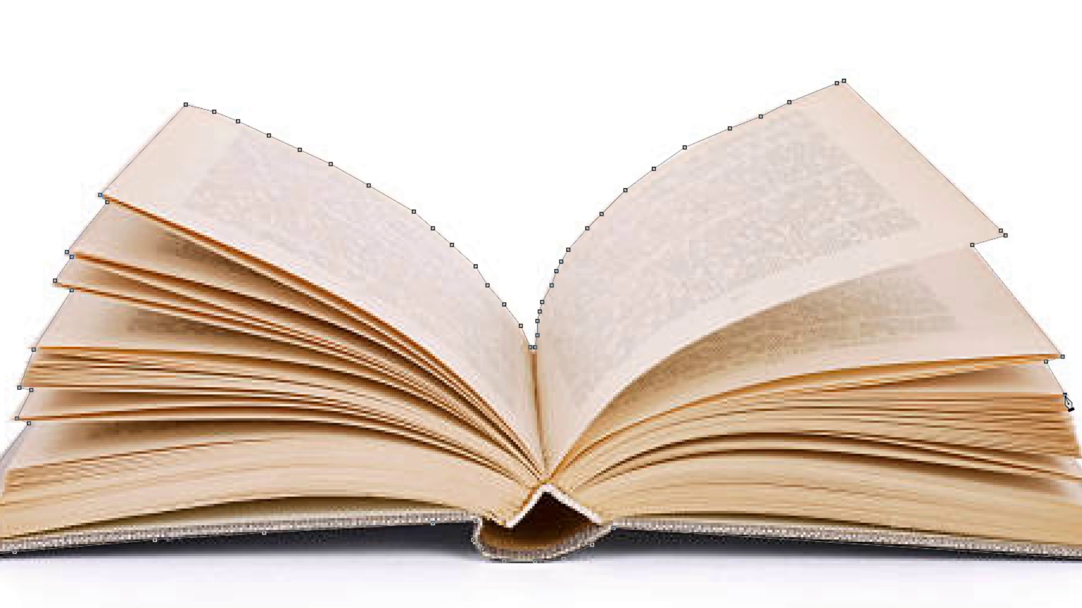
Close the outline at the starting corner and select the finished book path.
{"action": "key", "text": "ctrl+minus"}
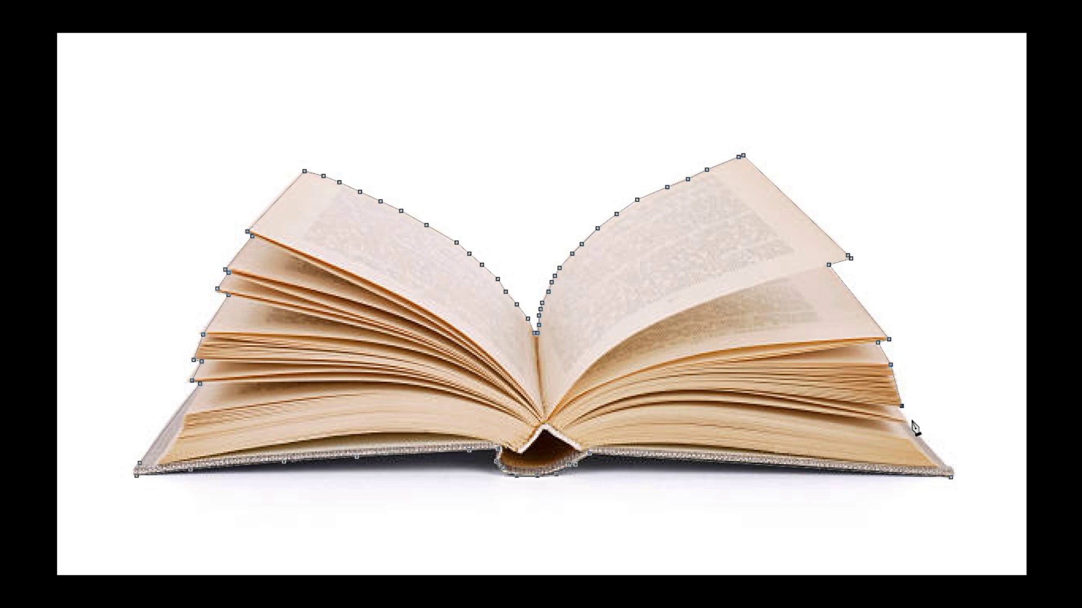
{"action": "left_click", "coordinate": [905, 420]}
{"action": "left_click", "coordinate": [951, 470]}
{"action": "key", "text": "Return"}
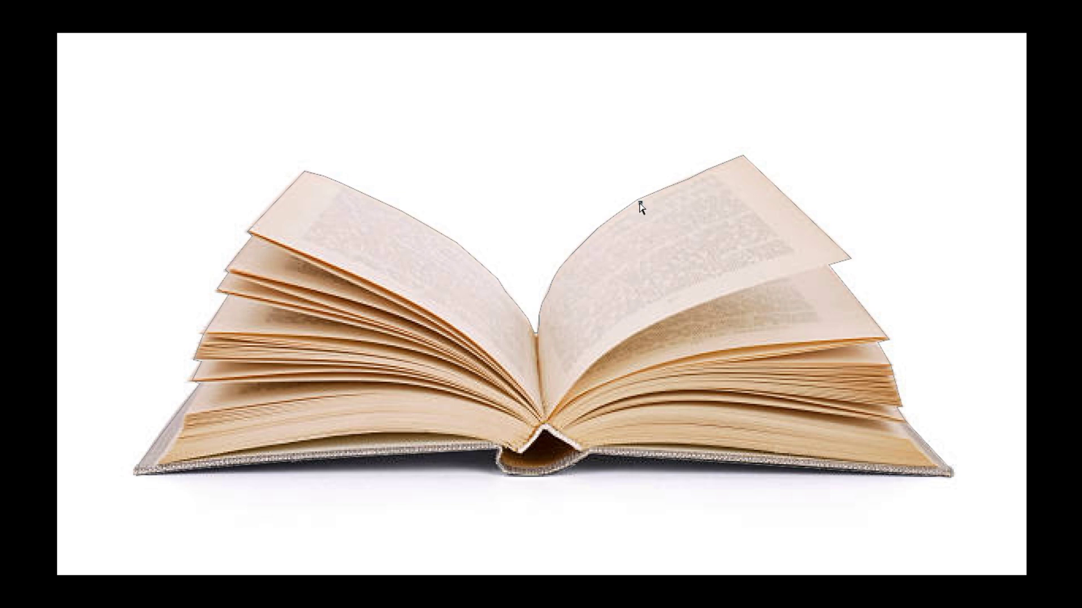
{"action": "left_click", "coordinate": [640, 201]}
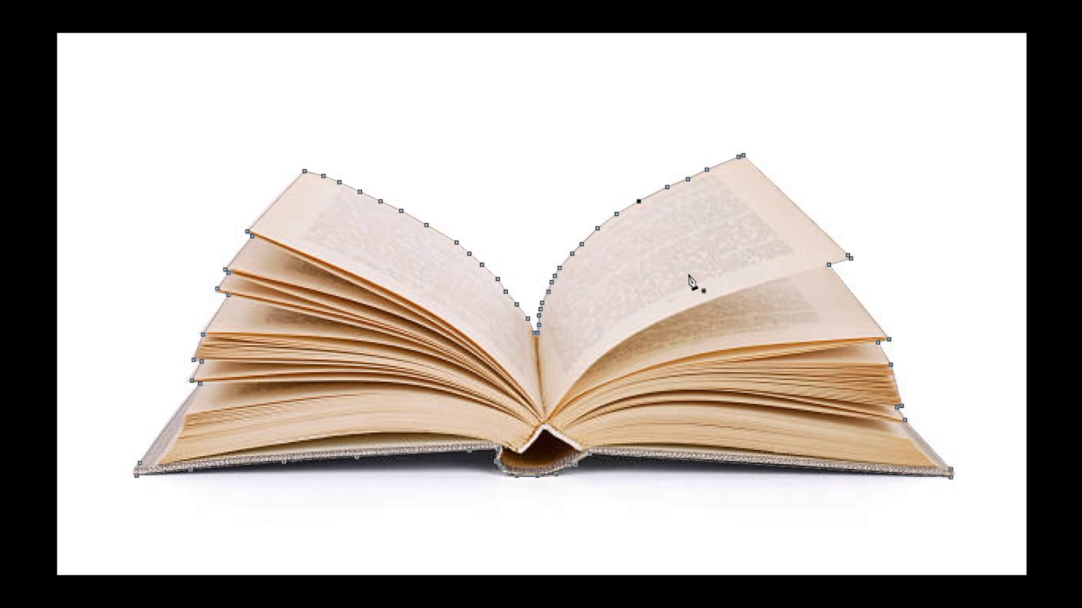
{"action": "key", "text": "ctrl+minus"}
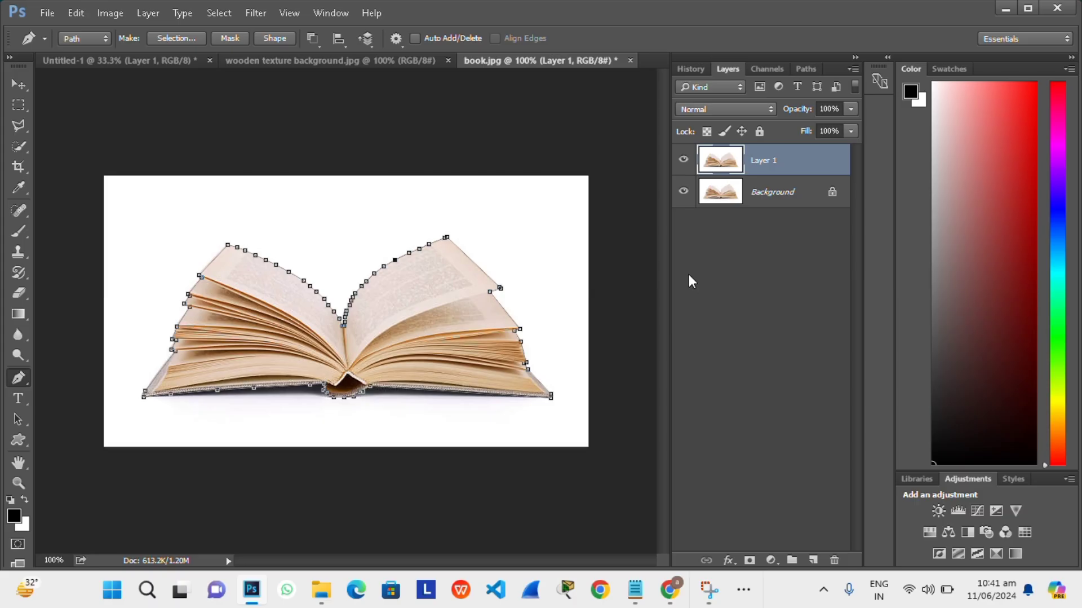
Convert the book path to a selection with 0 feather and copy it to a new layer.
{"action": "right_click", "coordinate": [338, 201]}
{"action": "left_click", "coordinate": [369, 271]}
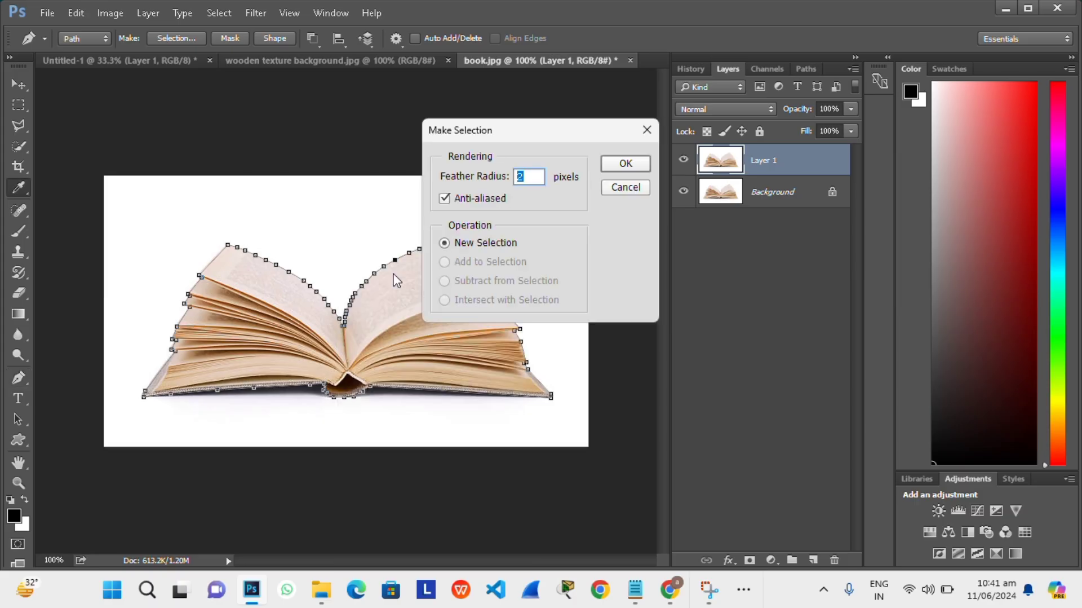
{"action": "type", "text": "0"}
{"action": "key", "text": "Return"}
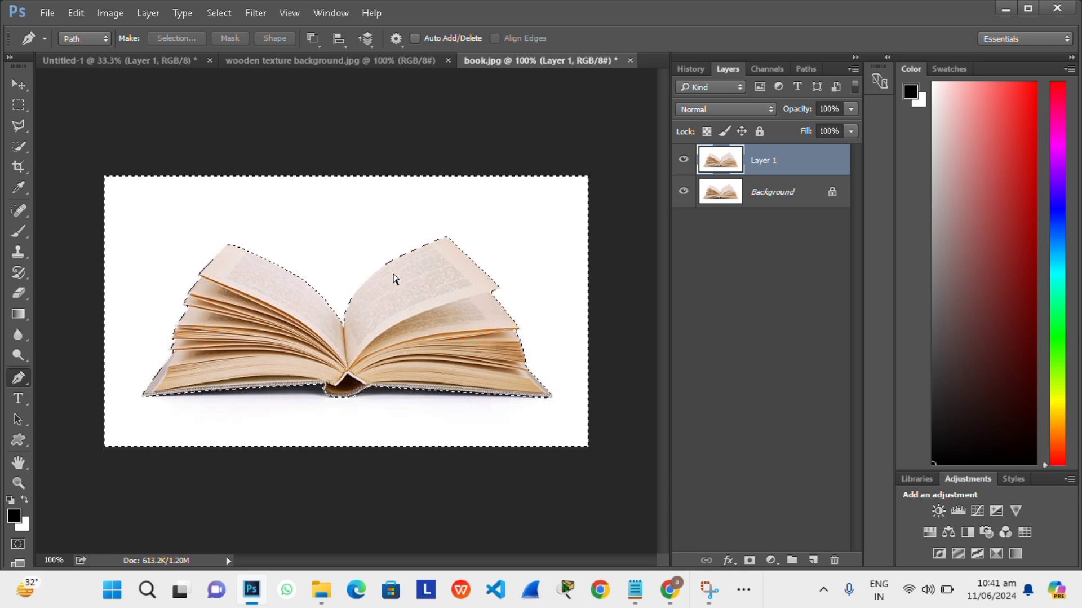
{"action": "key", "text": "ctrl+j"}
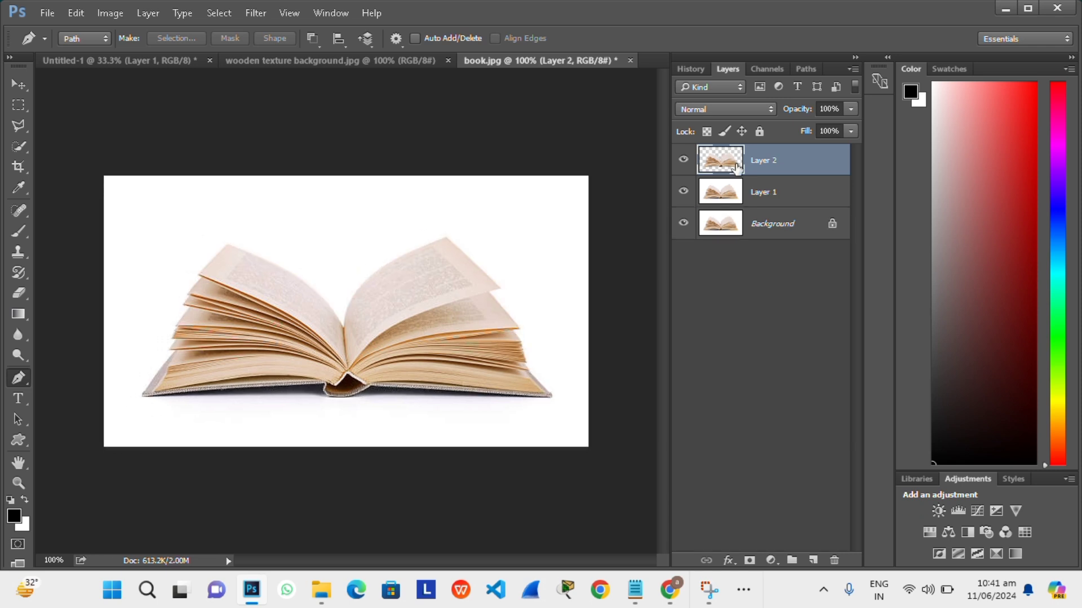
Drag the cut-out book into Untitled-1 and position it on the wooden table.
{"action": "key", "text": "v"}
{"action": "mouse_move", "coordinate": [387, 358]}
{"action": "left_mouse_down"}
{"action": "mouse_move", "coordinate": [354, 288]}
{"action": "mouse_move", "coordinate": [384, 323]}
{"action": "mouse_move", "coordinate": [494, 398]}
{"action": "left_mouse_up"}
{"action": "key", "text": "ctrl+t"}
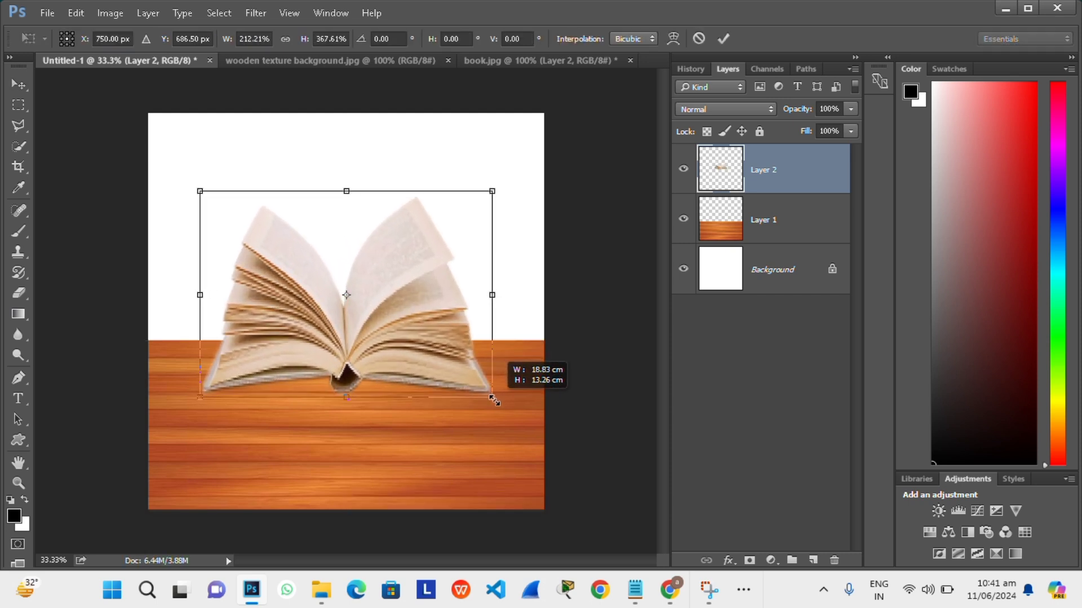
{"action": "left_click_drag", "start_coordinate": [411, 345], "coordinate": [421, 370]}
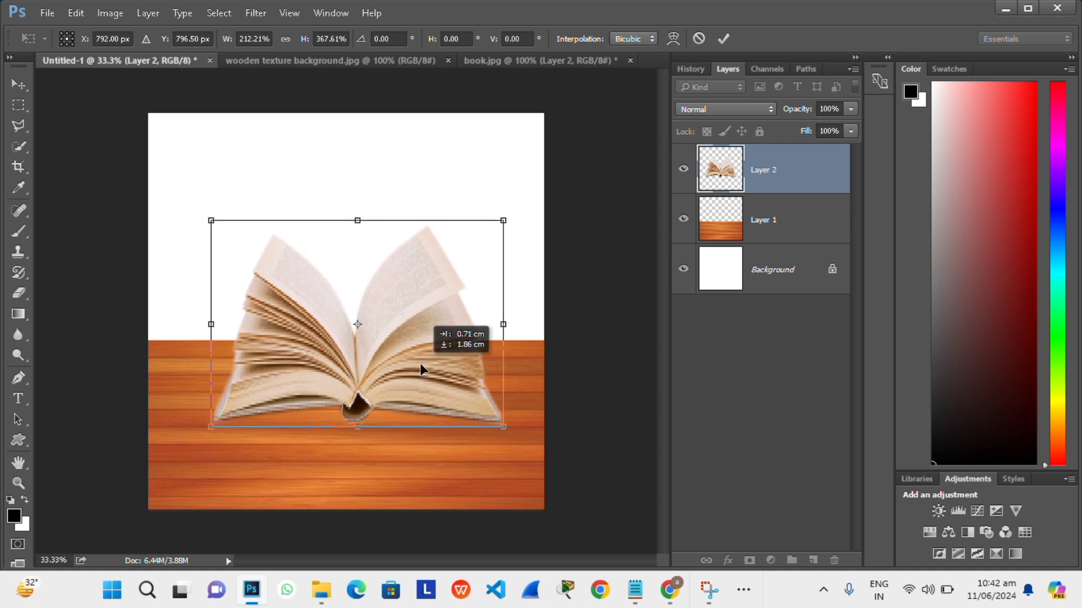
{"action": "key", "text": "Return"}
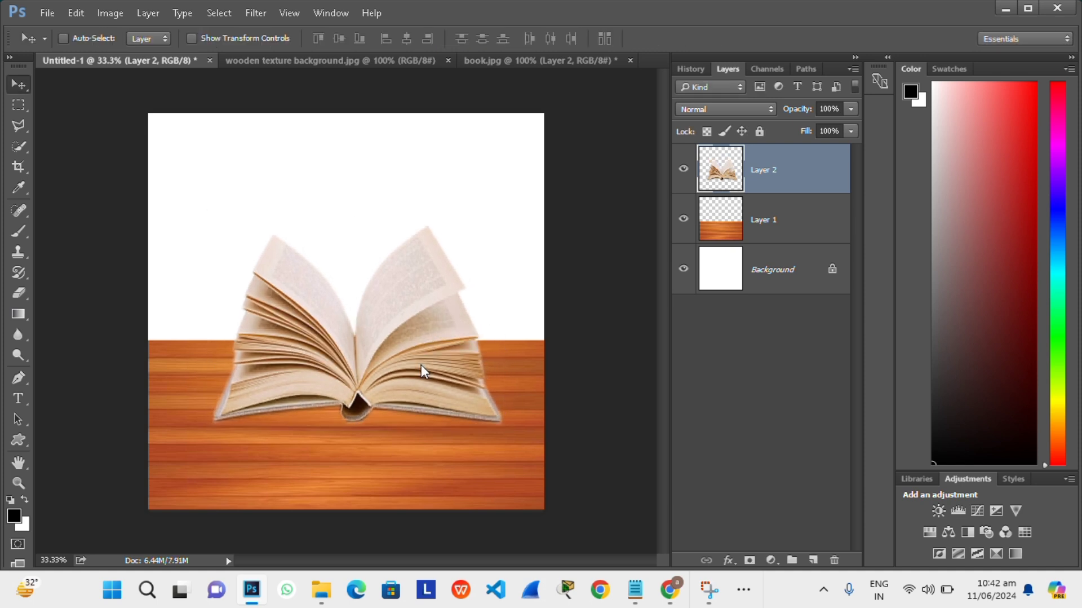
Open sky.avif through Camera Raw, select it all, and drag it into Untitled-1.
{"action": "key", "text": "ctrl+o"}
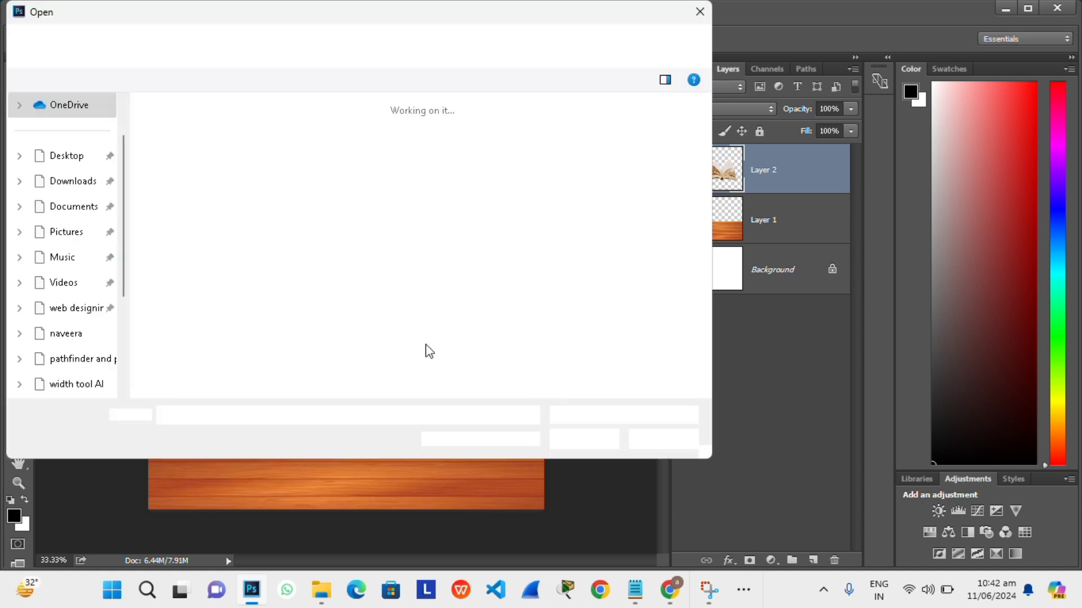
{"action": "type", "text": "sky"}
{"action": "key", "text": "Down"}
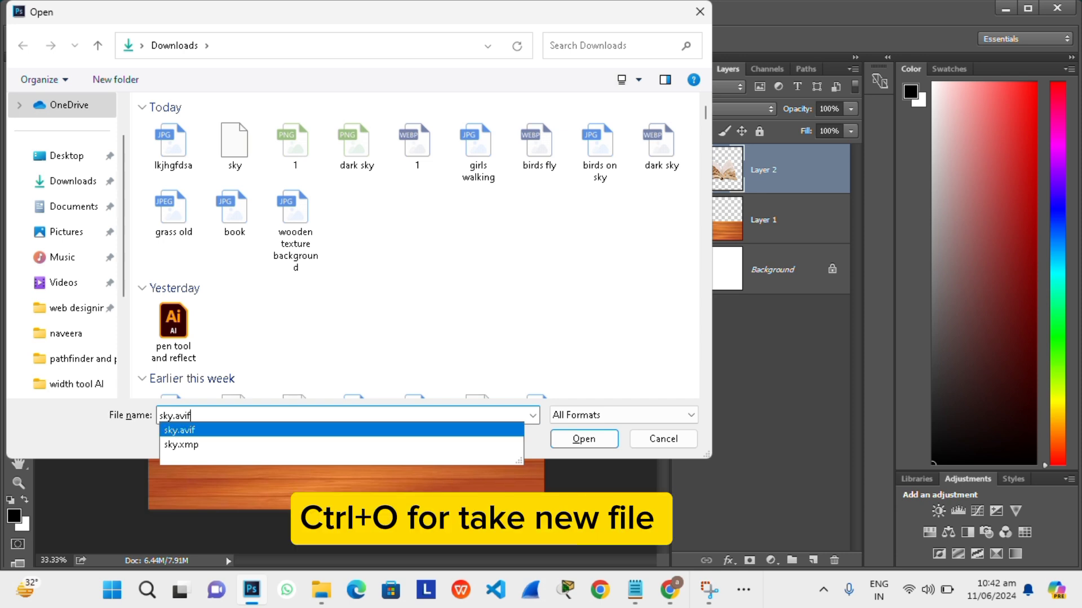
{"action": "key", "text": "Return"}
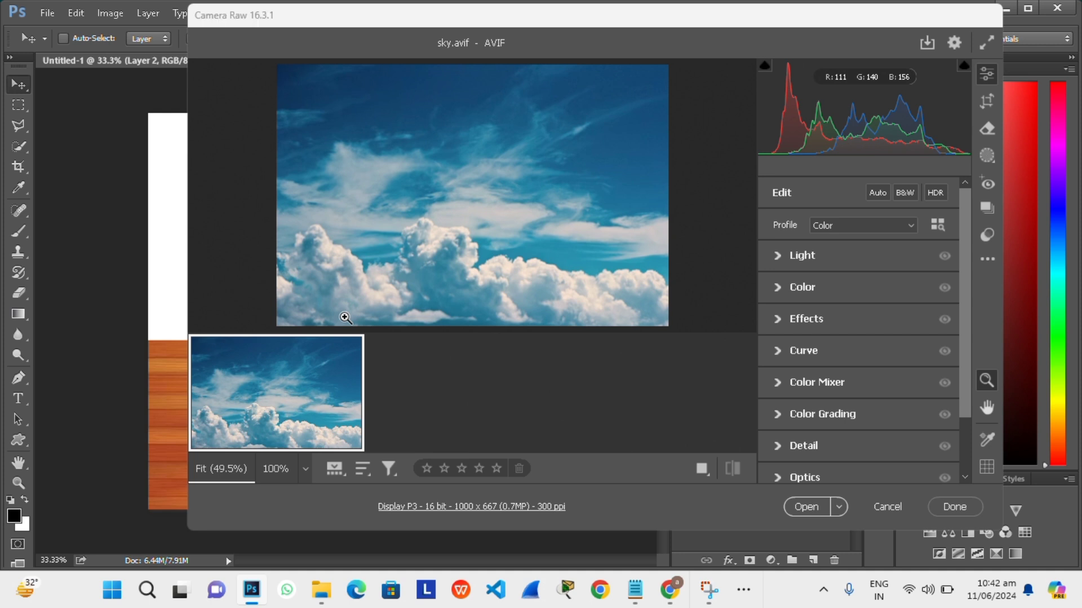
{"action": "key", "text": "Return"}
{"action": "key", "text": "ctrl+a"}
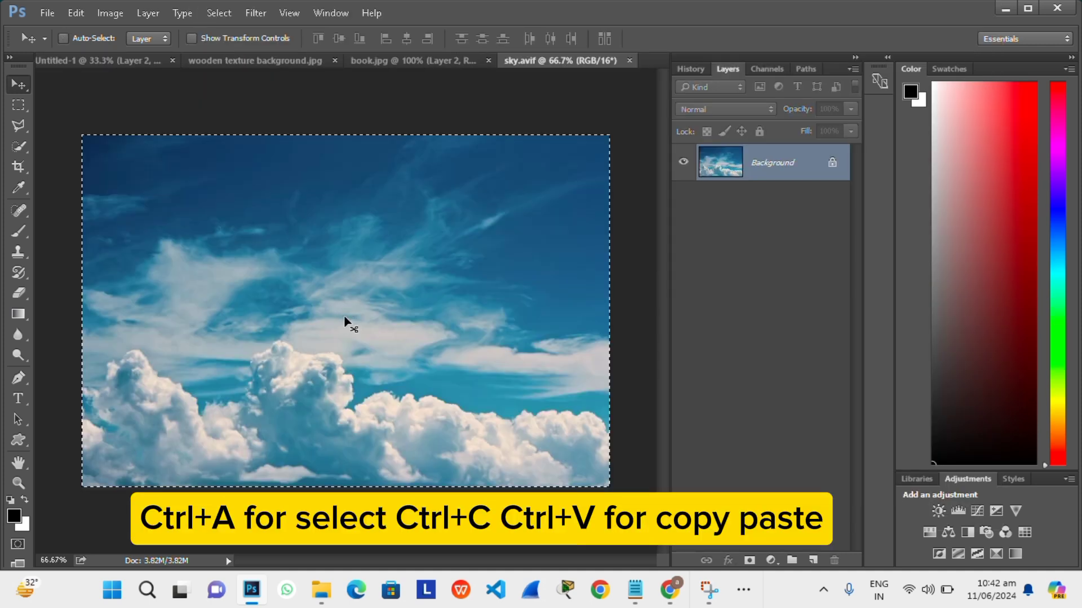
{"action": "left_click_drag", "start_coordinate": [345, 320], "coordinate": [226, 264]}
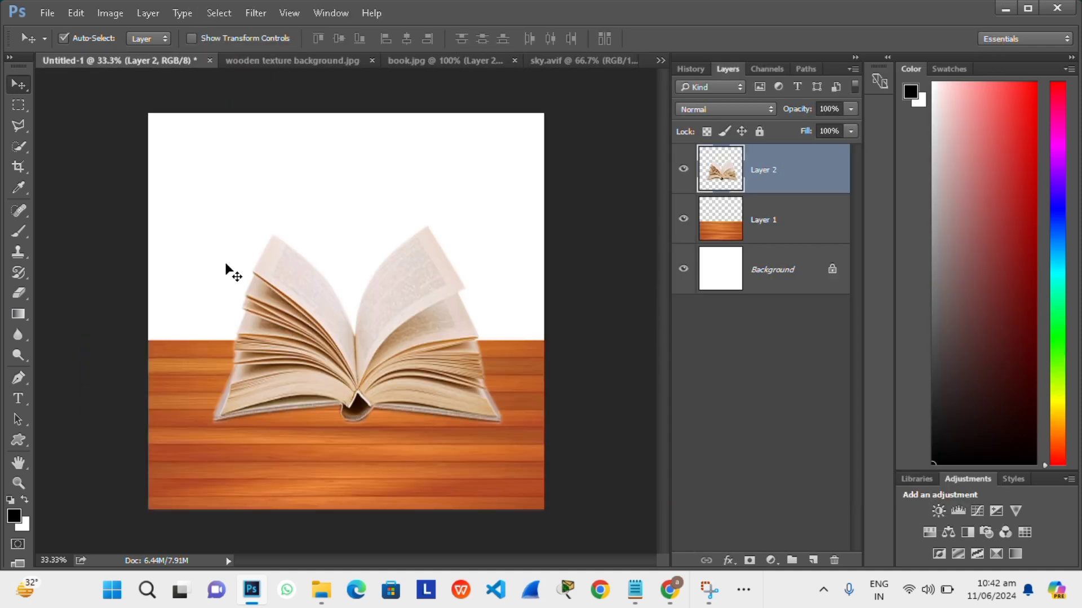
Scale the sky to the canvas width, raise it above the table, and lower its opacity.
{"action": "key", "text": "ctrl+t"}
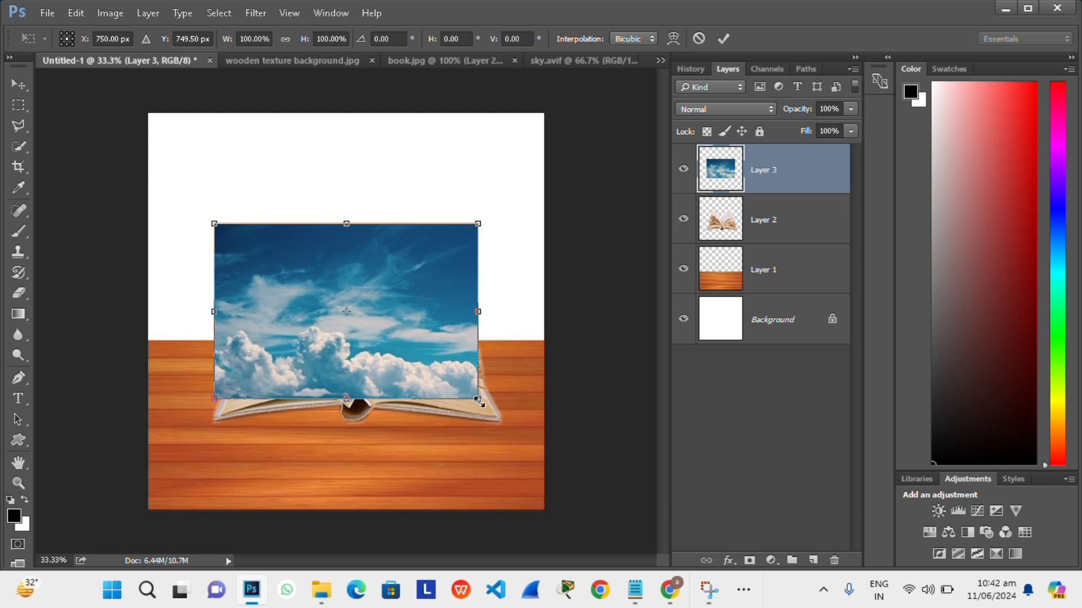
{"action": "left_click_drag", "start_coordinate": [478, 399], "coordinate": [546, 457]}
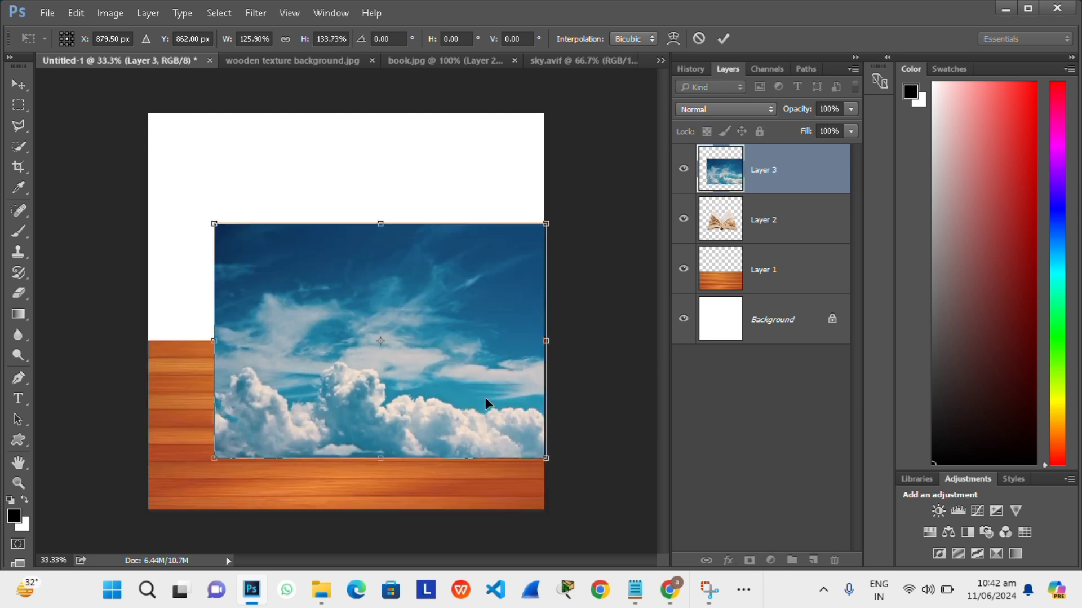
{"action": "key", "text": "ctrl+z"}
{"action": "left_click_drag", "start_coordinate": [478, 399], "coordinate": [547, 454]}
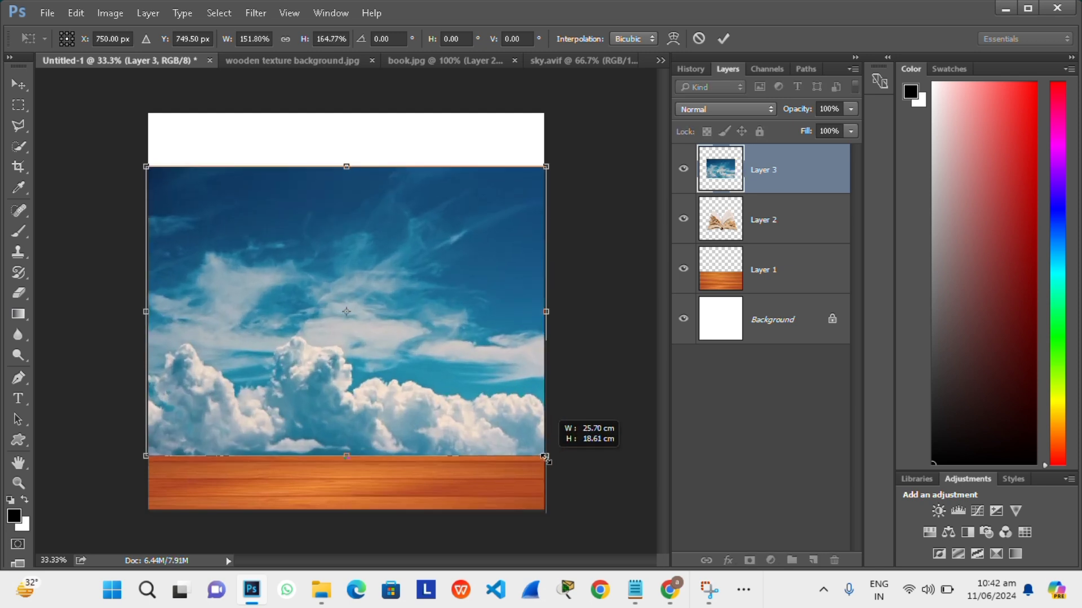
{"action": "left_click_drag", "start_coordinate": [447, 351], "coordinate": [448, 299]}
{"action": "key", "text": "Return"}
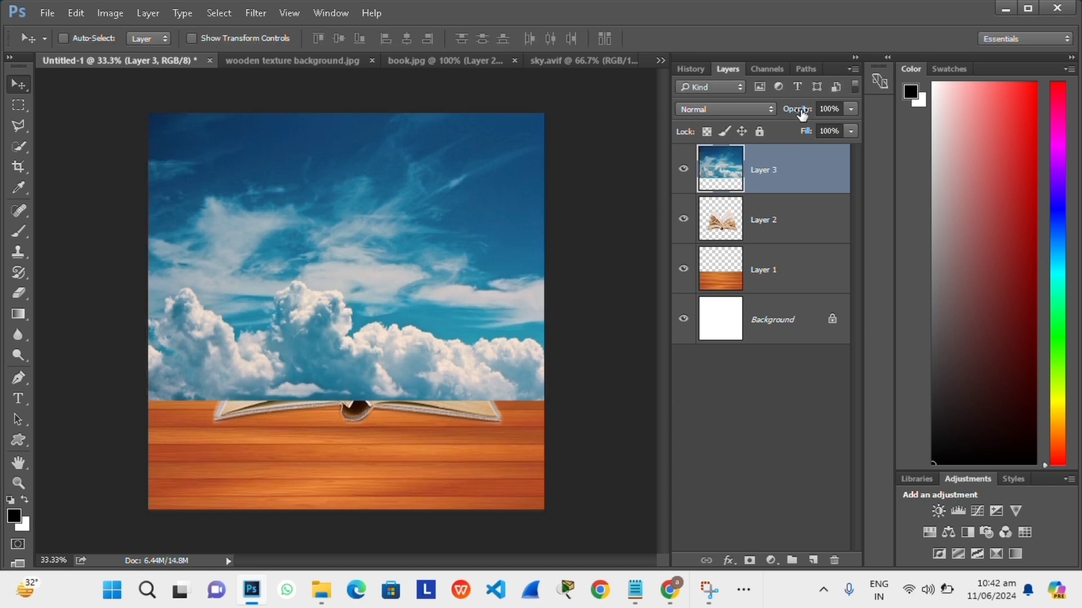
{"action": "left_click", "coordinate": [803, 112]}
{"action": "left_click_drag", "start_coordinate": [800, 112], "coordinate": [774, 113]}
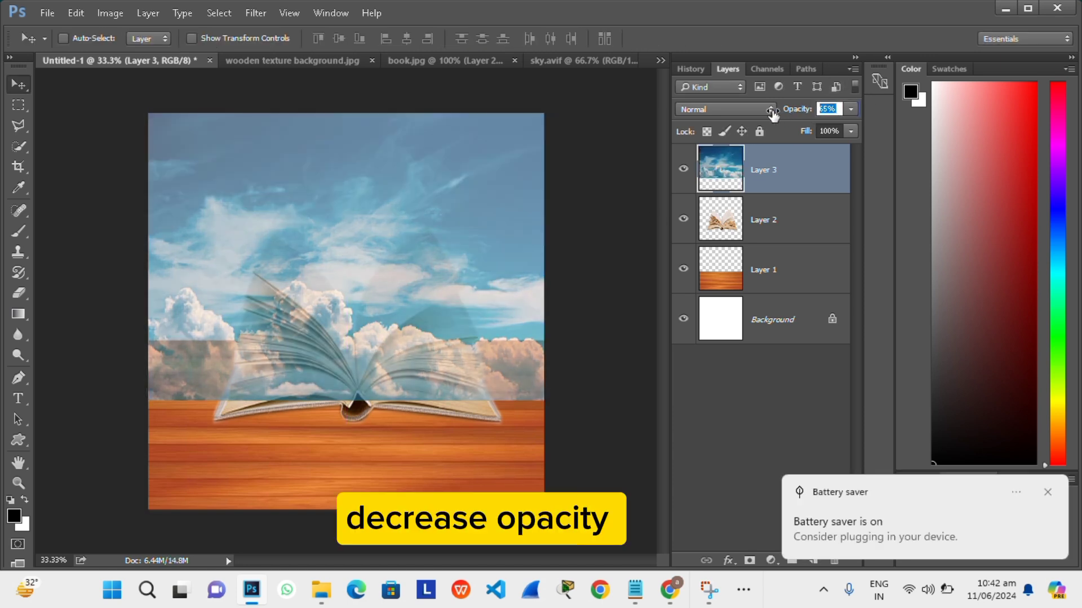
Add a mask to the sky layer and brush out the sky left of the book.
{"action": "left_click", "coordinate": [1048, 492]}
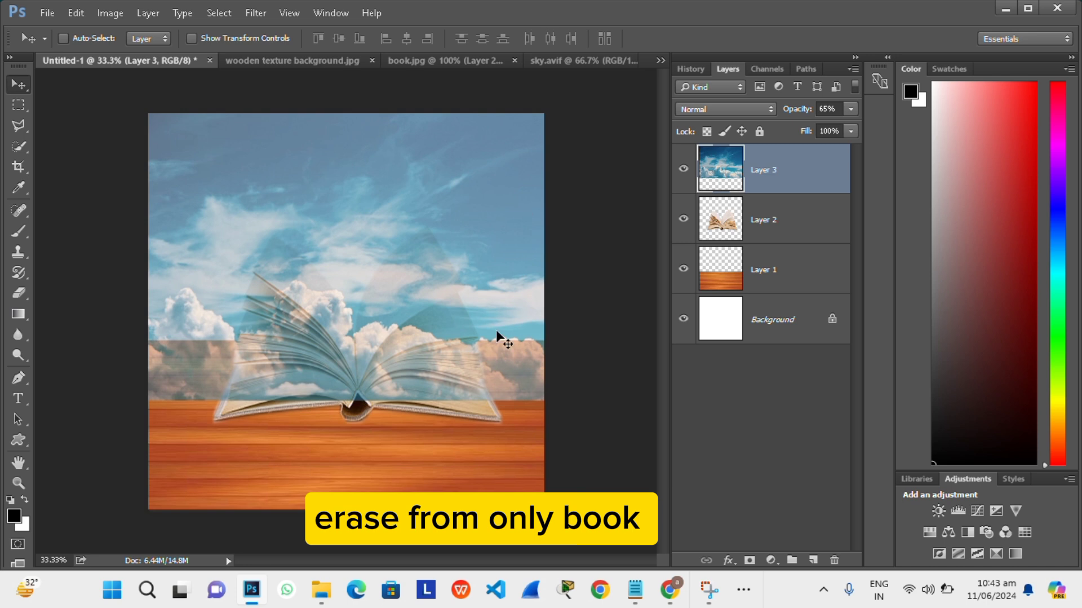
{"action": "left_click", "coordinate": [750, 560]}
{"action": "key", "text": "ctrl+plus"}
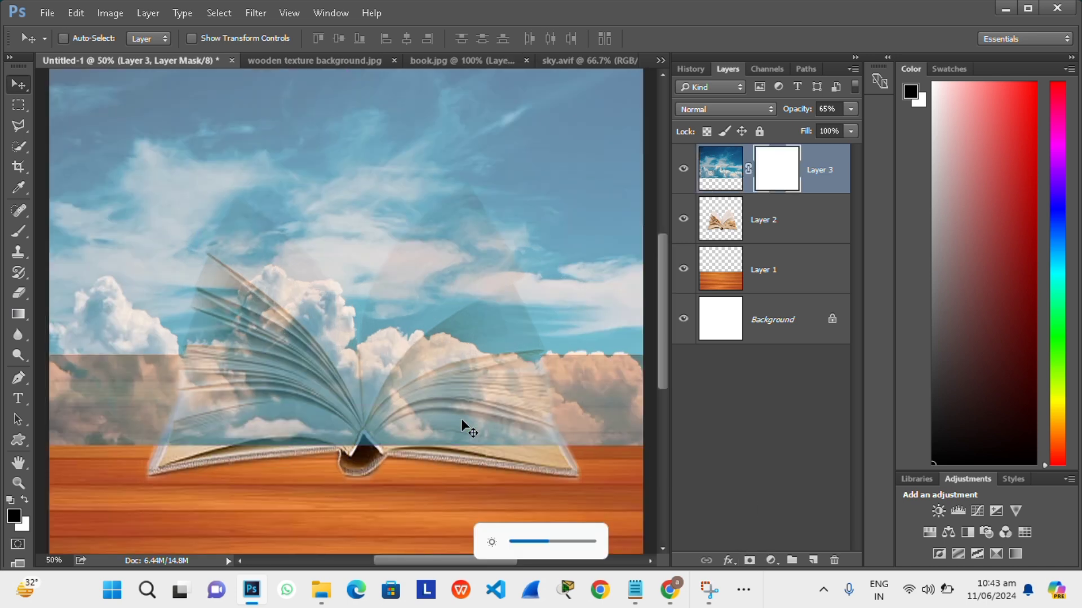
{"action": "key", "text": "b"}
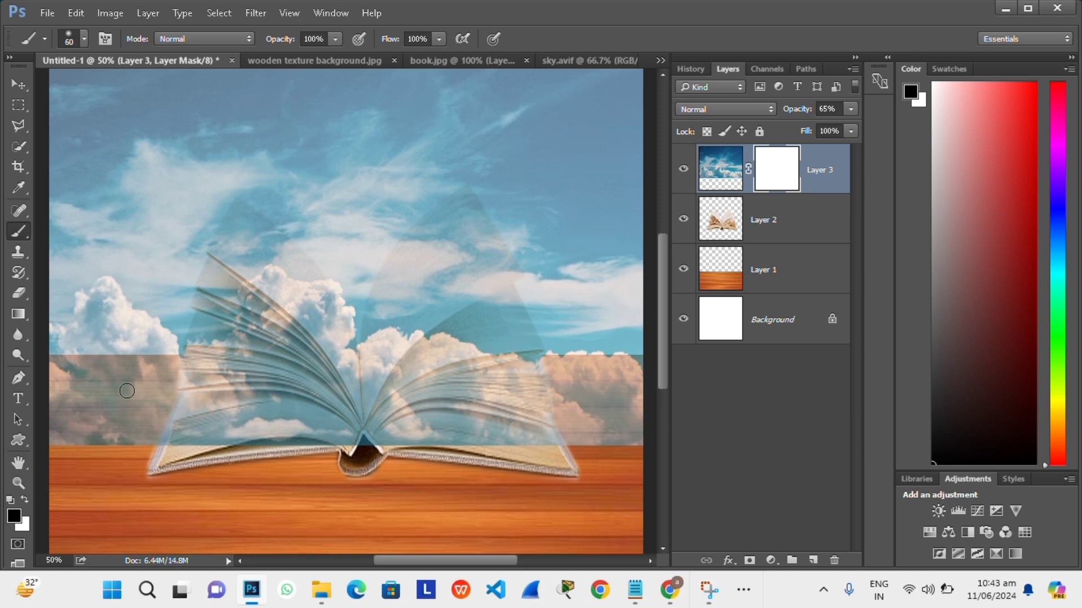
{"action": "key", "text": "bracketright"}
{"action": "key", "text": "bracketright"}
{"action": "key", "text": "bracketright"}
{"action": "mouse_move", "coordinate": [53, 431]}
{"action": "left_mouse_down"}
{"action": "mouse_move", "coordinate": [280, 433]}
{"action": "mouse_move", "coordinate": [54, 373]}
{"action": "mouse_move", "coordinate": [694, 371]}
{"action": "mouse_move", "coordinate": [567, 411]}
{"action": "mouse_move", "coordinate": [609, 406]}
{"action": "mouse_move", "coordinate": [302, 439]}
{"action": "mouse_move", "coordinate": [203, 417]}
{"action": "mouse_move", "coordinate": [175, 389]}
{"action": "mouse_move", "coordinate": [324, 403]}
{"action": "left_mouse_up"}
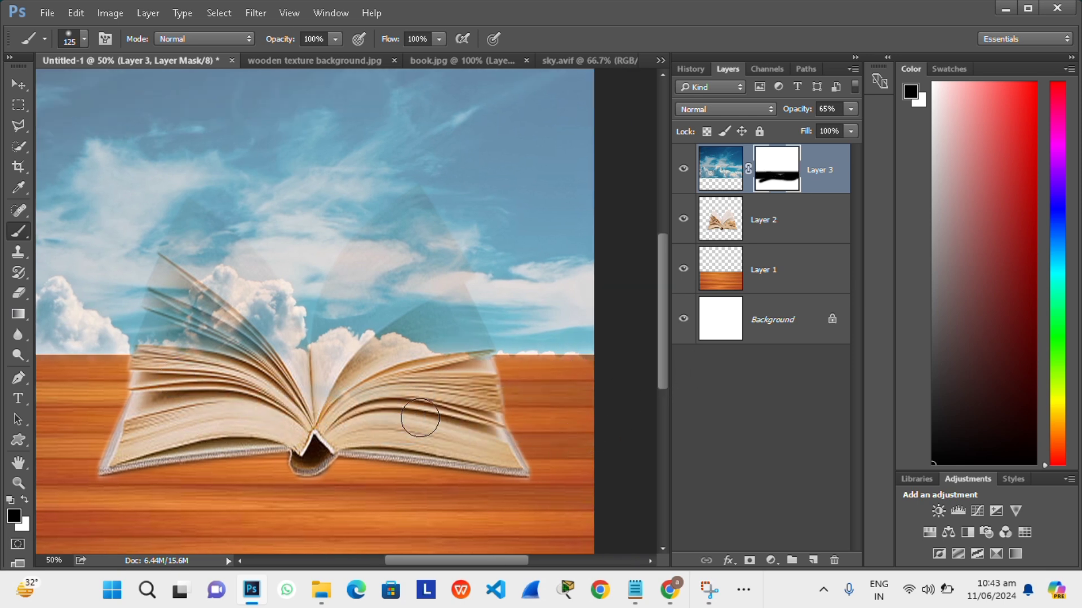
Mask the sky over the right pages, restore 100% opacity, and target the sky image.
{"action": "left_click_drag", "start_coordinate": [804, 115], "coordinate": [785, 115]}
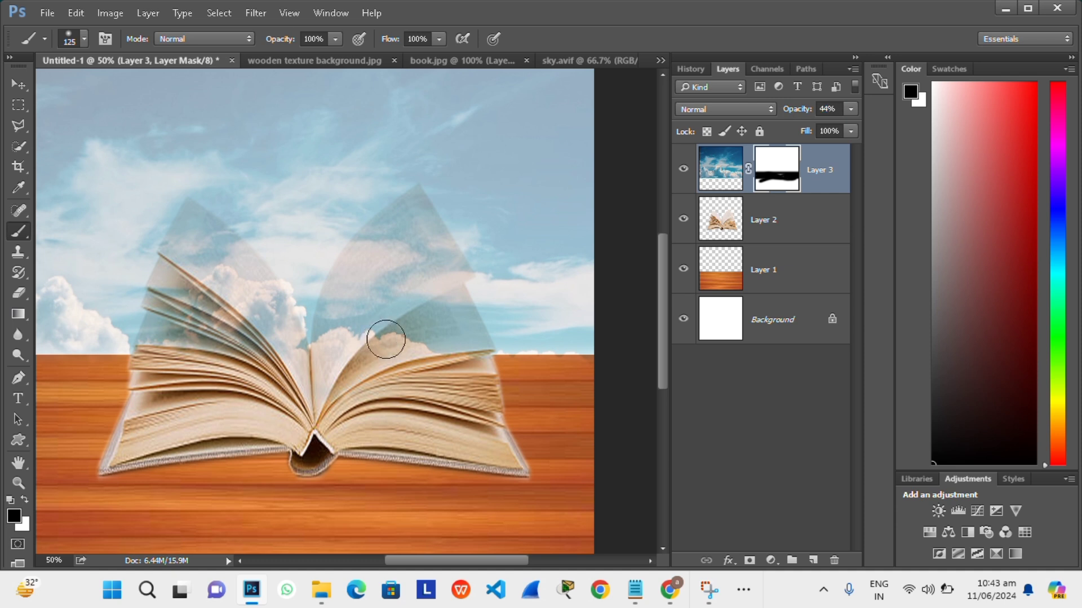
{"action": "mouse_move", "coordinate": [439, 287]}
{"action": "left_mouse_down"}
{"action": "mouse_move", "coordinate": [406, 363]}
{"action": "mouse_move", "coordinate": [314, 375]}
{"action": "mouse_move", "coordinate": [415, 261]}
{"action": "mouse_move", "coordinate": [414, 186]}
{"action": "left_mouse_up"}
{"action": "key", "text": "ctrl+z"}
{"action": "mouse_move", "coordinate": [420, 350]}
{"action": "left_mouse_down"}
{"action": "mouse_move", "coordinate": [333, 345]}
{"action": "mouse_move", "coordinate": [370, 292]}
{"action": "mouse_move", "coordinate": [425, 311]}
{"action": "mouse_move", "coordinate": [445, 303]}
{"action": "mouse_move", "coordinate": [466, 333]}
{"action": "mouse_move", "coordinate": [428, 242]}
{"action": "mouse_move", "coordinate": [449, 269]}
{"action": "mouse_move", "coordinate": [399, 220]}
{"action": "mouse_move", "coordinate": [362, 246]}
{"action": "mouse_move", "coordinate": [299, 367]}
{"action": "mouse_move", "coordinate": [278, 322]}
{"action": "mouse_move", "coordinate": [168, 271]}
{"action": "mouse_move", "coordinate": [203, 318]}
{"action": "mouse_move", "coordinate": [272, 314]}
{"action": "mouse_move", "coordinate": [200, 225]}
{"action": "mouse_move", "coordinate": [160, 271]}
{"action": "mouse_move", "coordinate": [193, 237]}
{"action": "mouse_move", "coordinate": [195, 218]}
{"action": "mouse_move", "coordinate": [234, 254]}
{"action": "mouse_move", "coordinate": [300, 394]}
{"action": "left_mouse_up"}
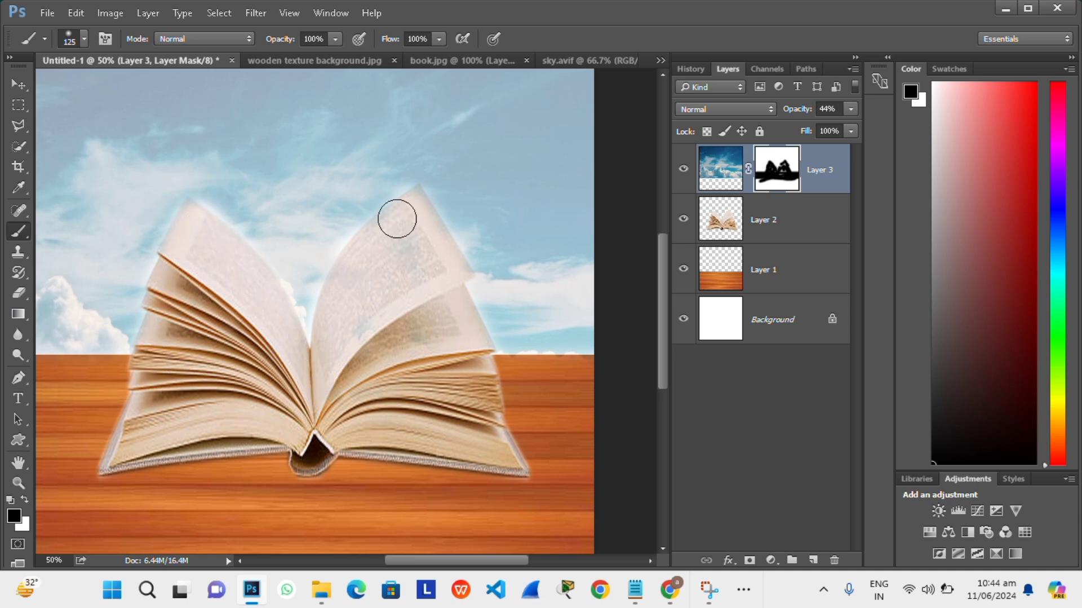
{"action": "key", "text": "ctrl+minus"}
{"action": "key", "text": "ctrl+minus"}
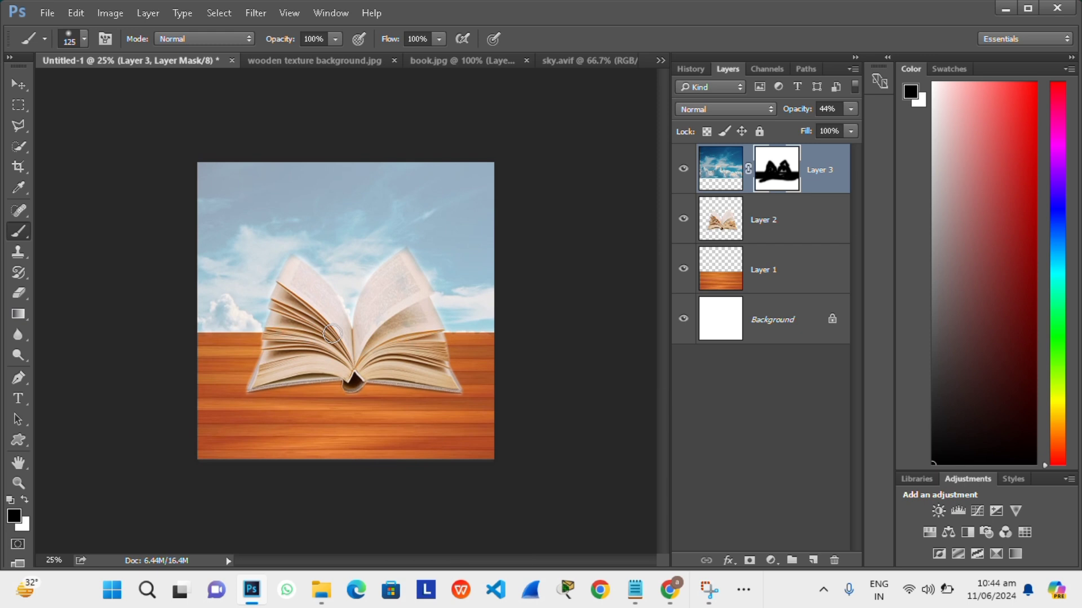
{"action": "key", "text": "ctrl+plus"}
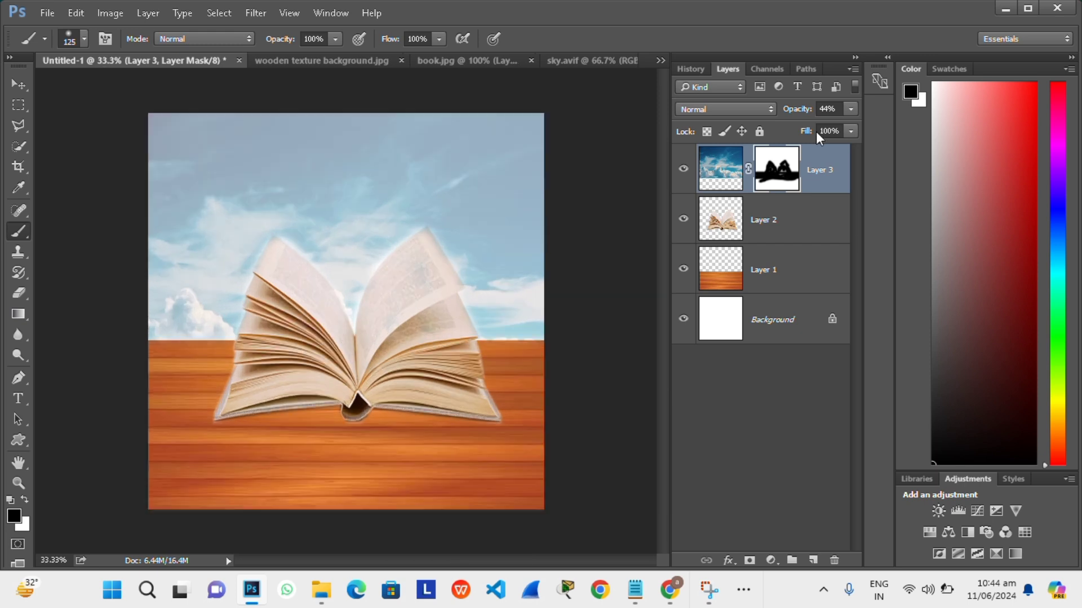
{"action": "left_click_drag", "start_coordinate": [792, 115], "coordinate": [860, 120]}
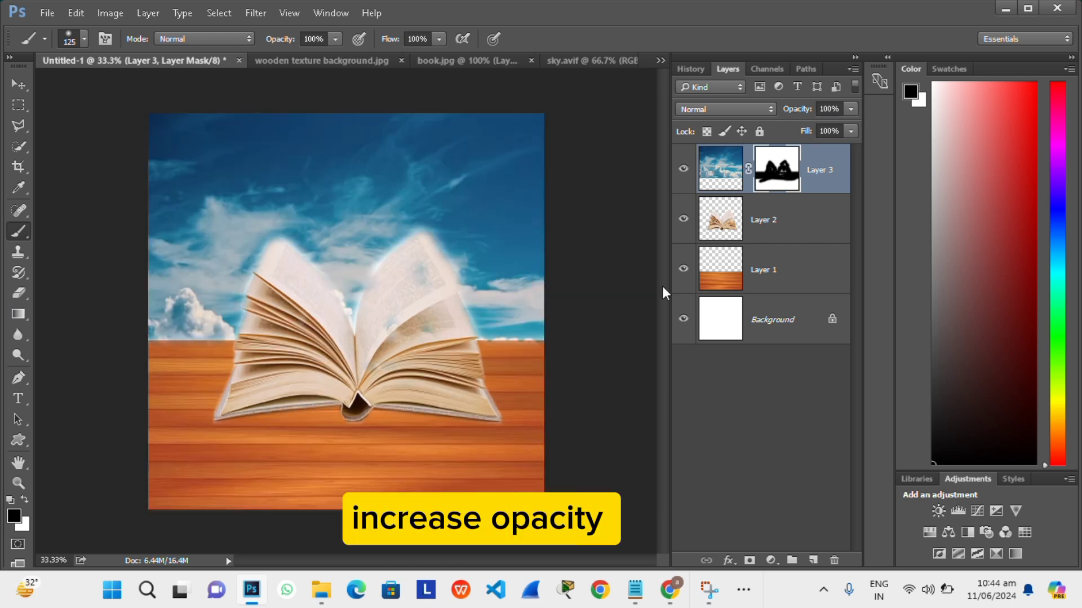
{"action": "key", "text": "ctrl+2"}
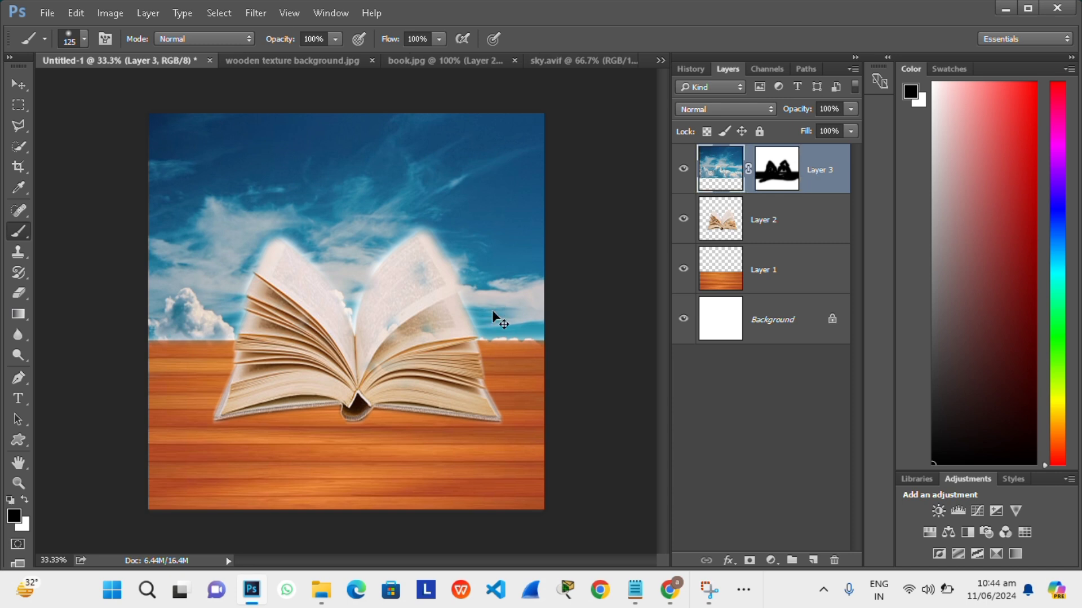
Copy the whole grass old photo and paste it into the book composite.
{"action": "key", "text": "ctrl+o"}
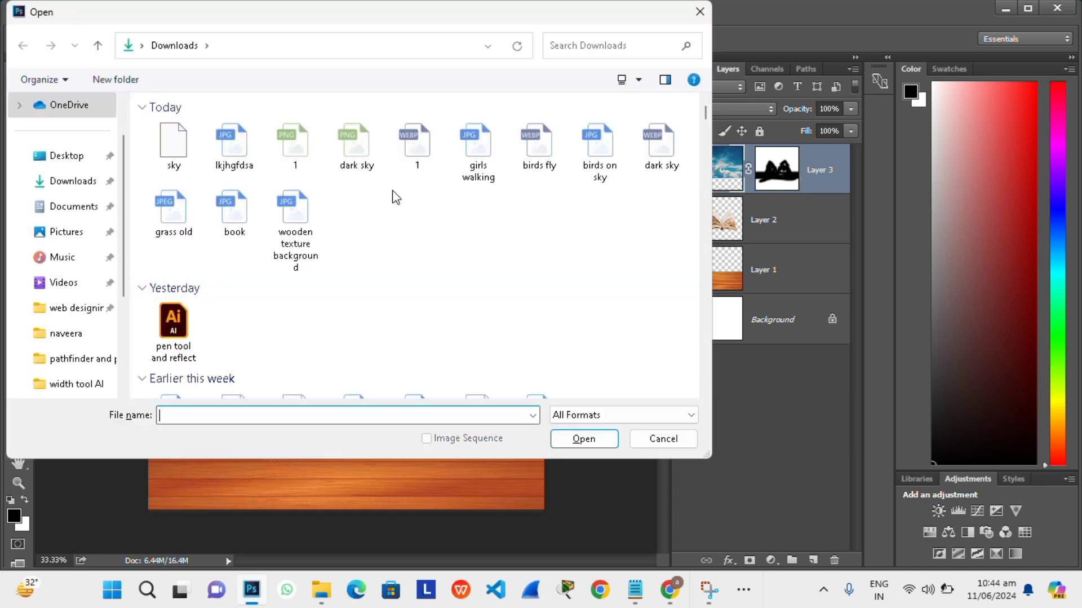
{"action": "double_click", "coordinate": [174, 217]}
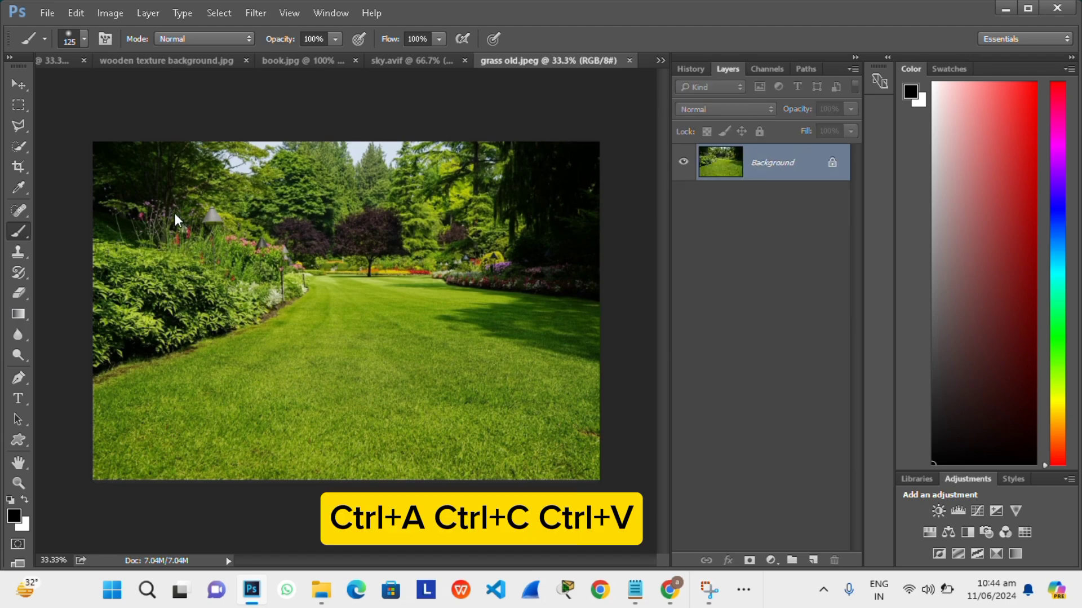
{"action": "key", "text": "ctrl+a"}
{"action": "key", "text": "ctrl+c"}
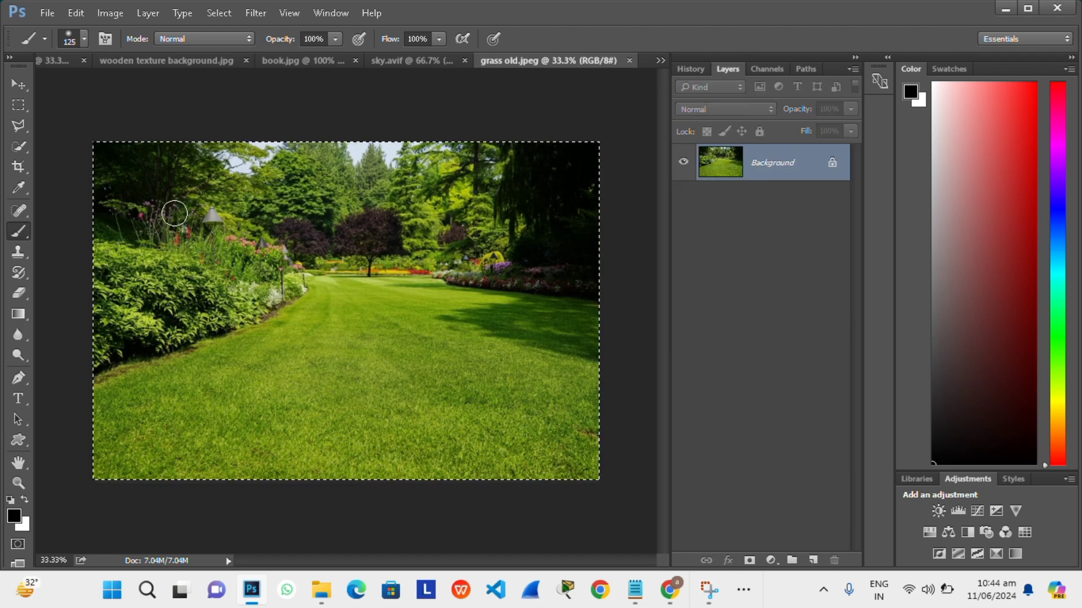
{"action": "left_click", "coordinate": [56, 62]}
{"action": "key", "text": "ctrl+v"}
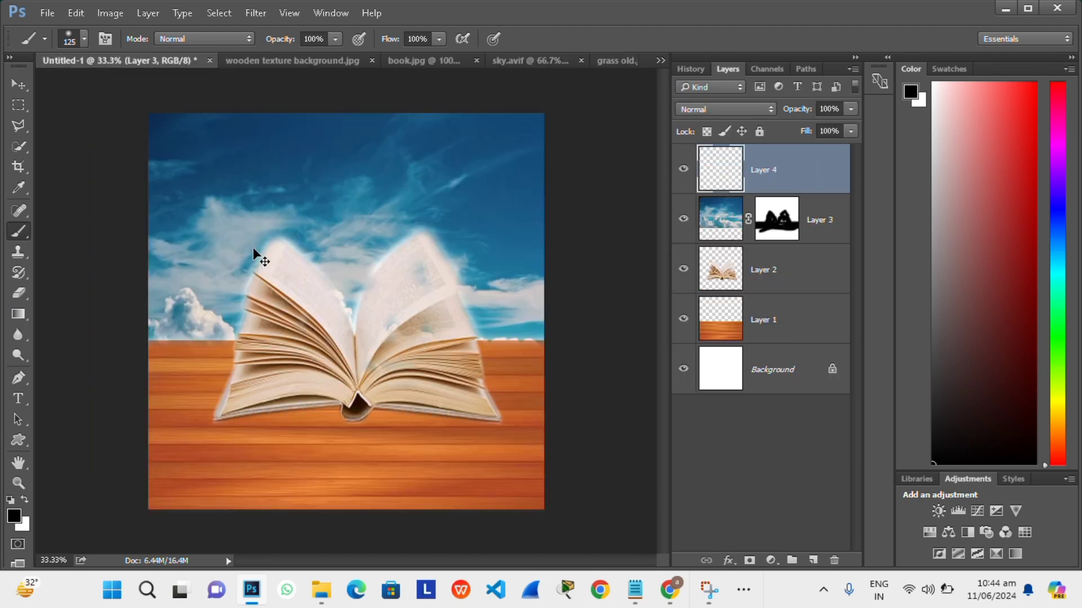
Copy a rectangular lawn patch to its own layer, hide the full grass layer, and move the patch over the book.
{"action": "key", "text": "m"}
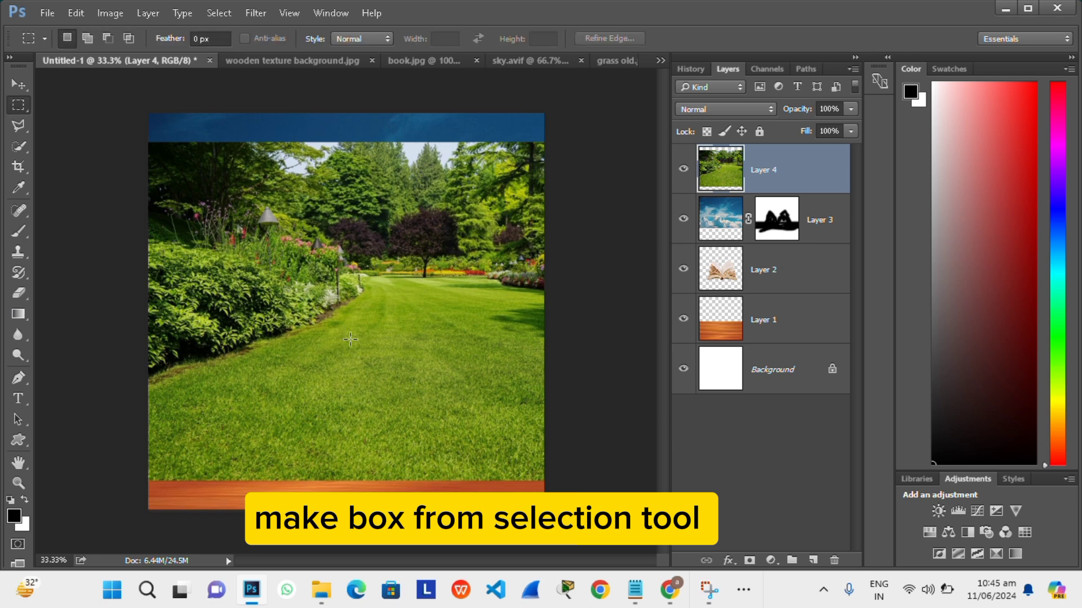
{"action": "left_click_drag", "start_coordinate": [356, 314], "coordinate": [536, 460]}
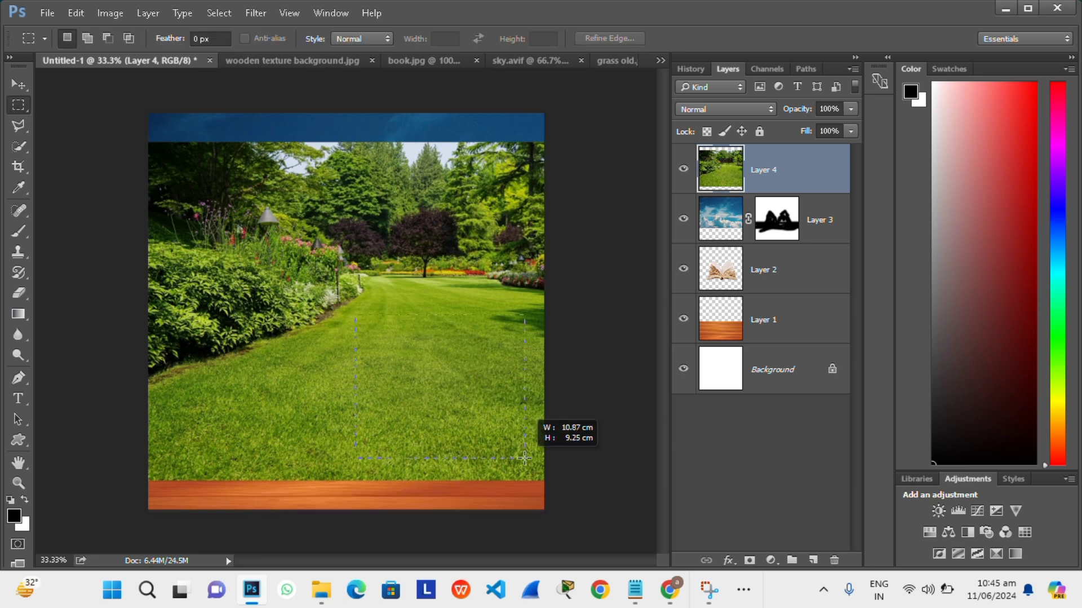
{"action": "key", "text": "ctrl+j"}
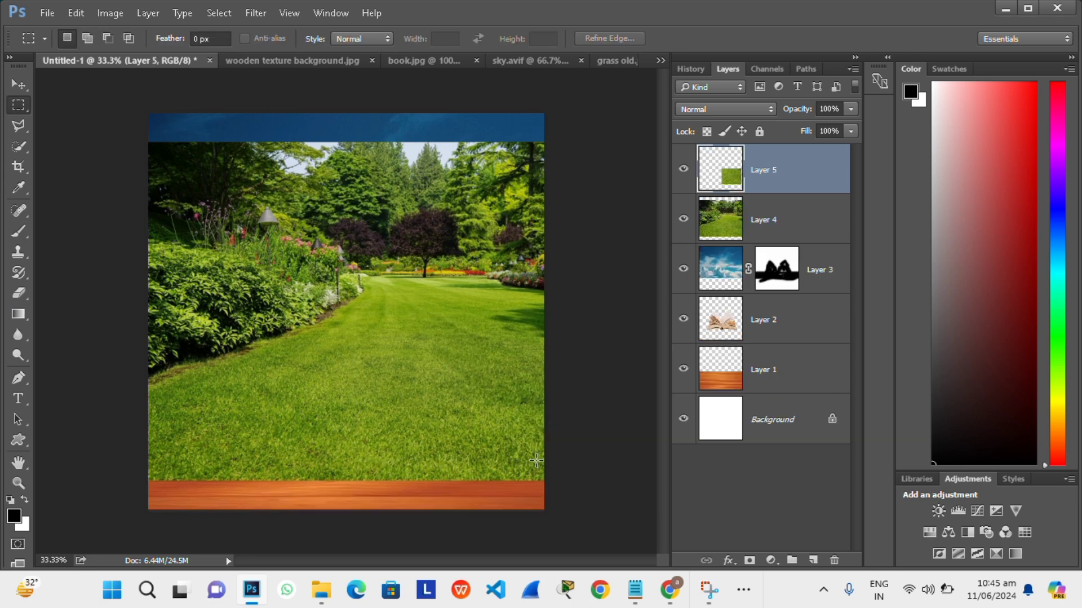
{"action": "left_click", "coordinate": [698, 224]}
{"action": "left_click", "coordinate": [734, 174]}
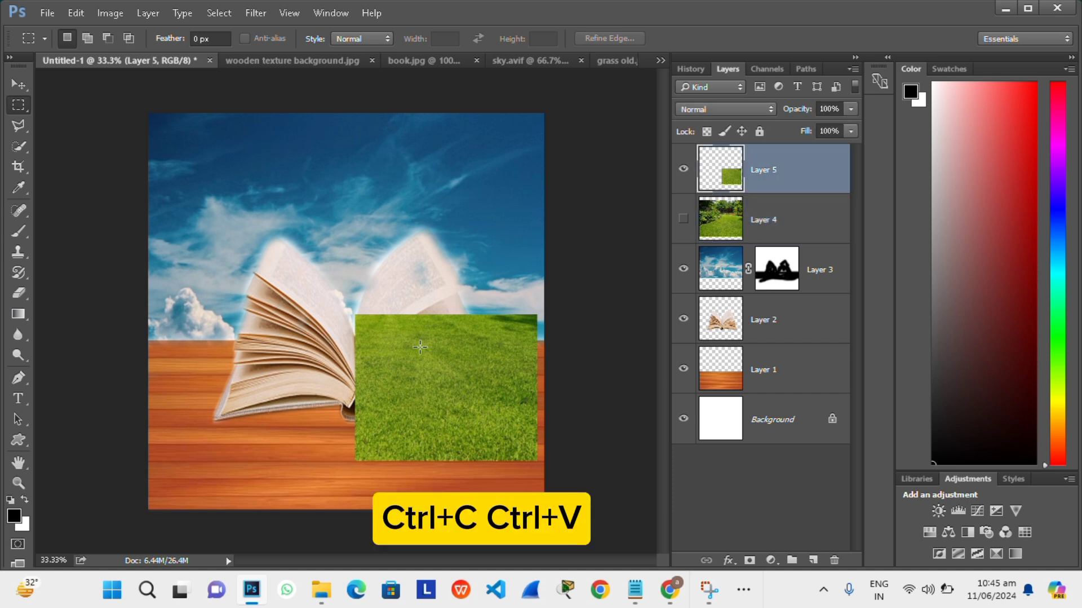
{"action": "key", "text": "v"}
{"action": "left_click_drag", "start_coordinate": [442, 381], "coordinate": [336, 291]}
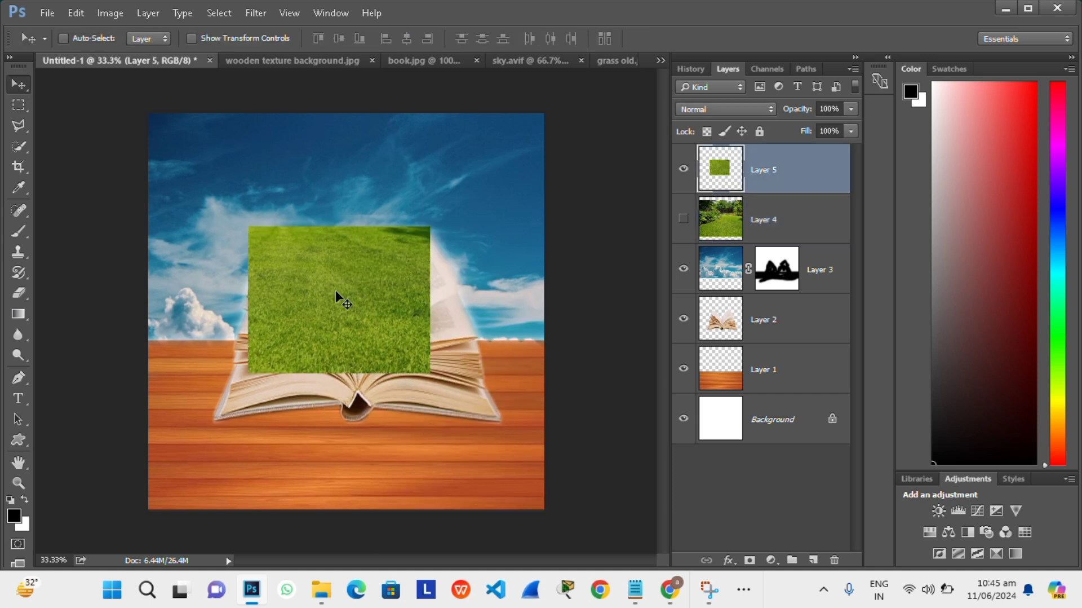
Enlarge the lawn patch to cover both book pages and open its blending modes.
{"action": "key", "text": "ctrl+t"}
{"action": "left_click_drag", "start_coordinate": [430, 372], "coordinate": [460, 387]}
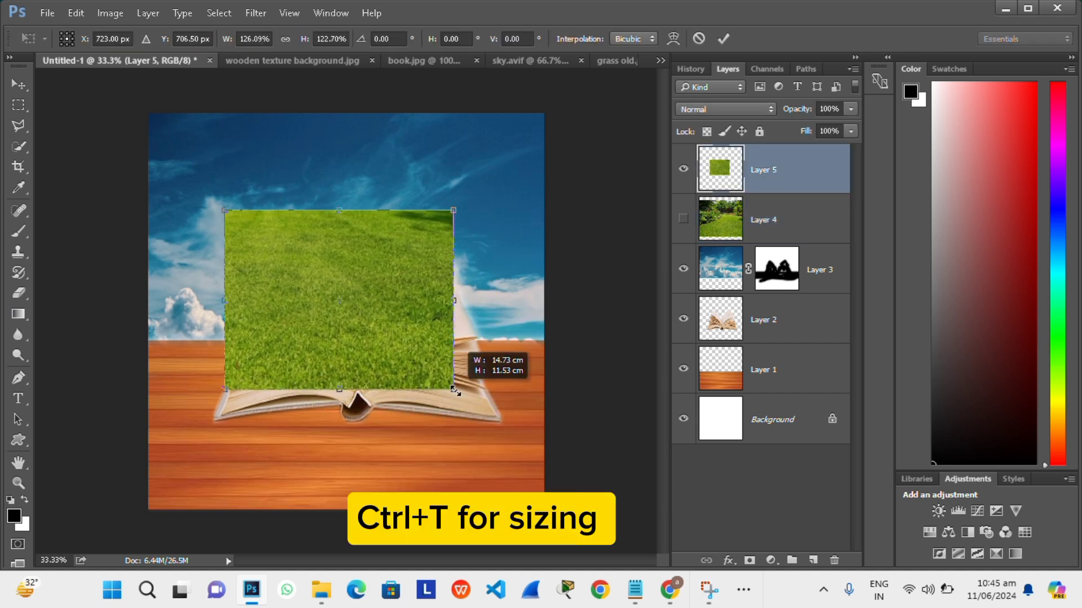
{"action": "left_click_drag", "start_coordinate": [410, 343], "coordinate": [425, 346]}
{"action": "left_click_drag", "start_coordinate": [472, 389], "coordinate": [483, 410]}
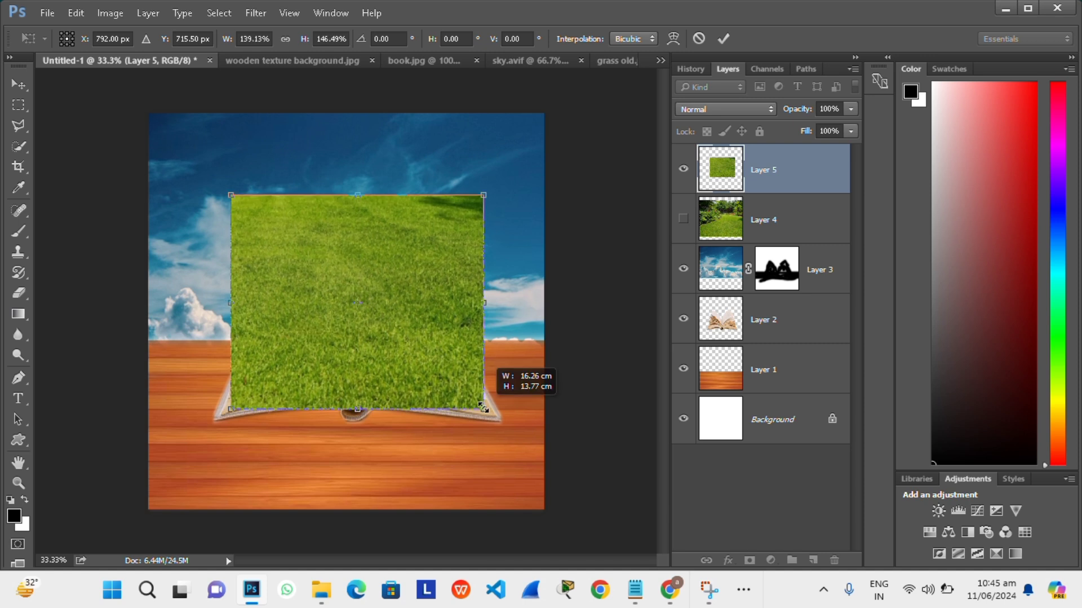
{"action": "key", "text": "Return"}
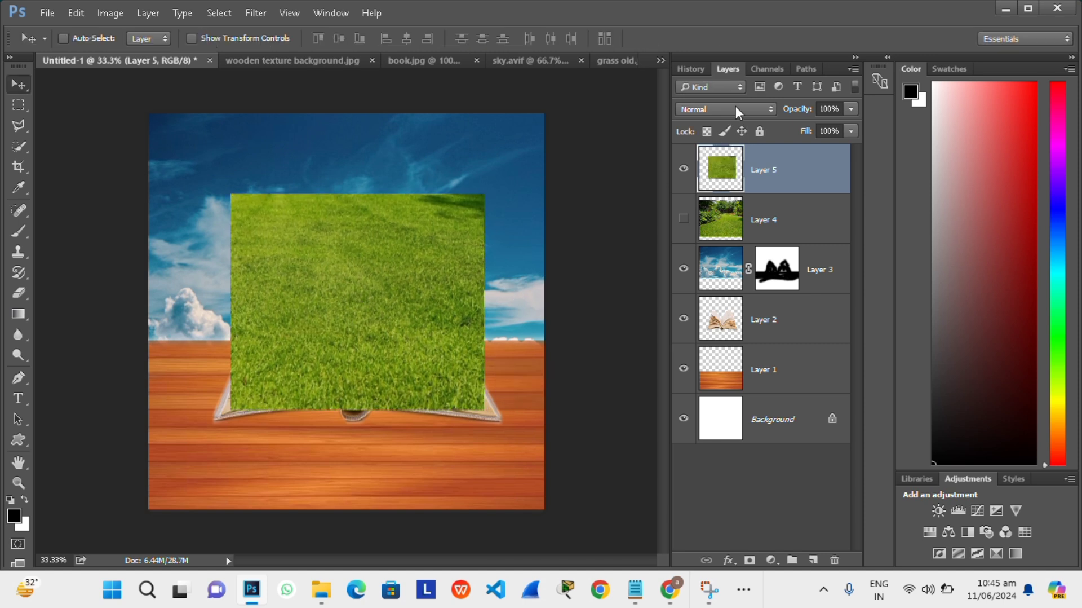
{"action": "left_click", "coordinate": [736, 110]}
Set Layer 5 to Darker Color at about 71% opacity and add a layer mask.
{"action": "left_click", "coordinate": [715, 194]}
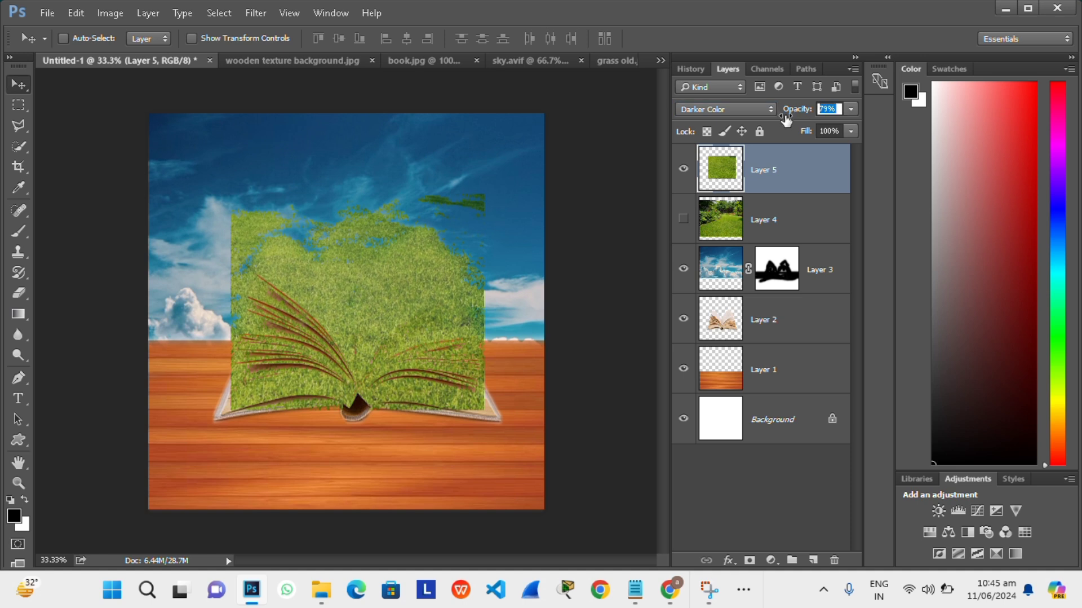
{"action": "left_click_drag", "start_coordinate": [803, 114], "coordinate": [786, 114]}
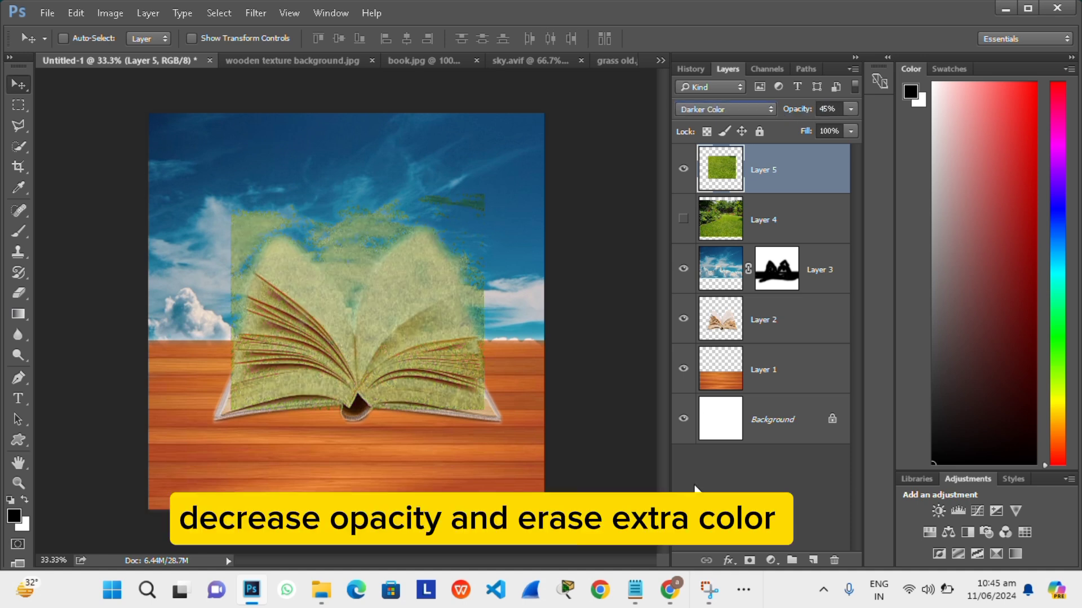
{"action": "left_click", "coordinate": [750, 560]}
{"action": "key", "text": "b"}
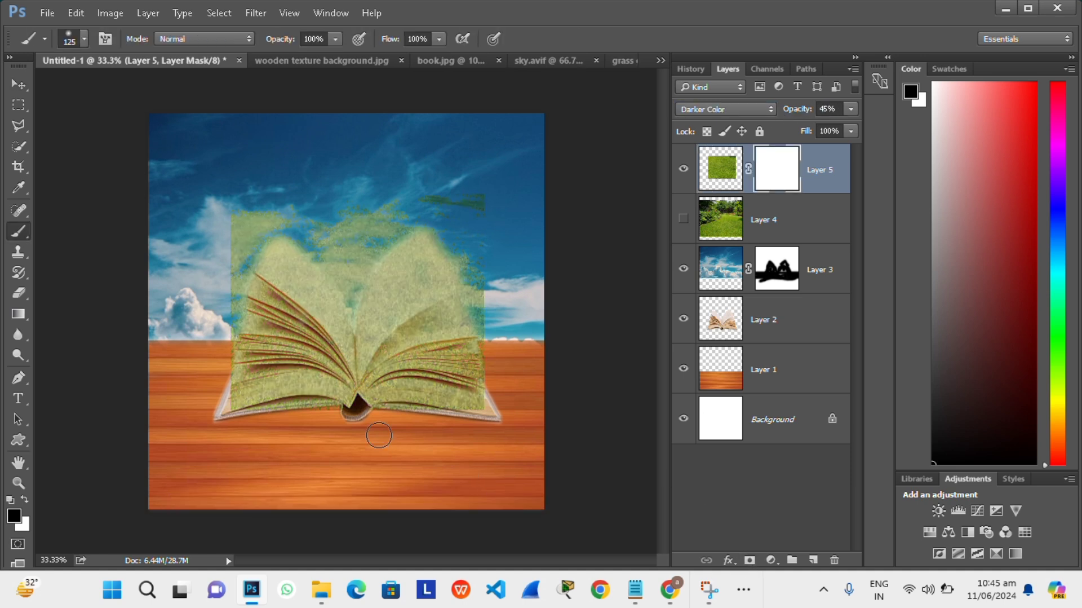
Mask out grass over the lower right page, above the pages, and along the left edge.
{"action": "left_click_drag", "start_coordinate": [357, 396], "coordinate": [500, 319]}
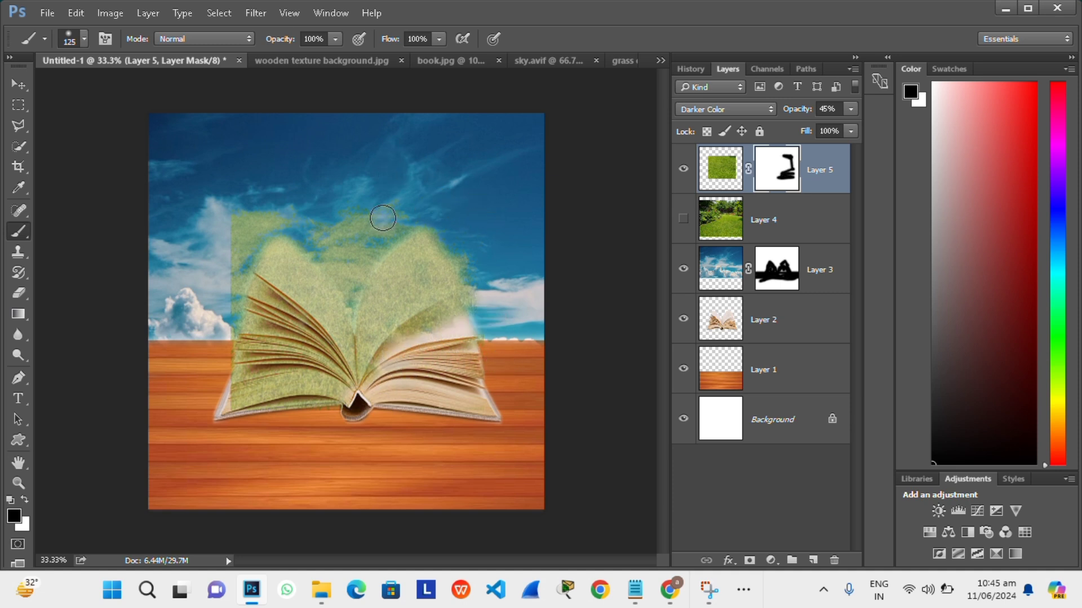
{"action": "left_click_drag", "start_coordinate": [382, 218], "coordinate": [380, 226]}
{"action": "mouse_move", "coordinate": [297, 225]}
{"action": "left_mouse_down"}
{"action": "mouse_move", "coordinate": [223, 222]}
{"action": "mouse_move", "coordinate": [237, 232]}
{"action": "mouse_move", "coordinate": [226, 406]}
{"action": "left_mouse_up"}
{"action": "key", "text": "ctrl+plus"}
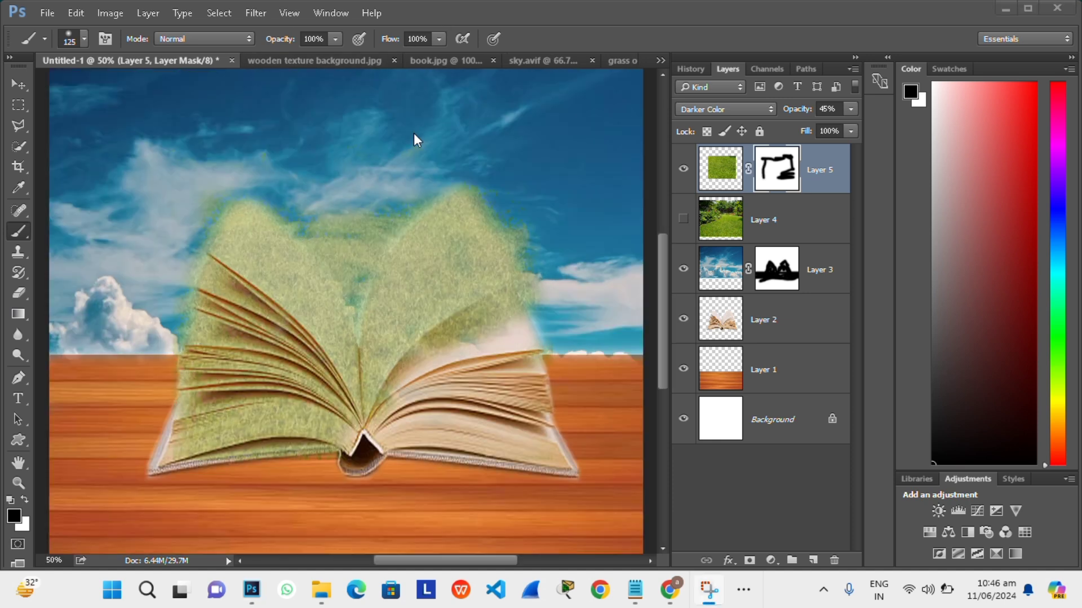
Clear leftover grass between the peaks and on the lower pages, then restore opacity to 100%.
{"action": "mouse_move", "coordinate": [350, 241]}
{"action": "left_mouse_down"}
{"action": "mouse_move", "coordinate": [351, 259]}
{"action": "mouse_move", "coordinate": [370, 225]}
{"action": "left_mouse_up"}
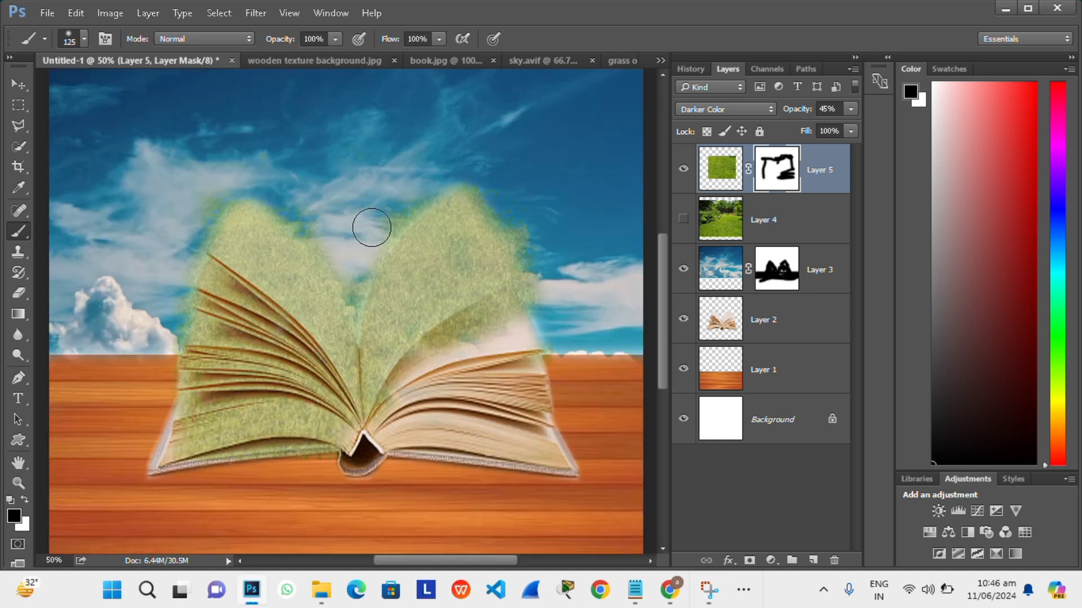
{"action": "mouse_move", "coordinate": [518, 202]}
{"action": "left_mouse_down"}
{"action": "mouse_move", "coordinate": [522, 232]}
{"action": "mouse_move", "coordinate": [545, 249]}
{"action": "left_mouse_up"}
{"action": "mouse_move", "coordinate": [471, 345]}
{"action": "left_mouse_down"}
{"action": "mouse_move", "coordinate": [447, 350]}
{"action": "mouse_move", "coordinate": [532, 312]}
{"action": "mouse_move", "coordinate": [442, 357]}
{"action": "left_mouse_up"}
{"action": "mouse_move", "coordinate": [506, 348]}
{"action": "left_mouse_down"}
{"action": "mouse_move", "coordinate": [444, 350]}
{"action": "mouse_move", "coordinate": [561, 292]}
{"action": "left_mouse_up"}
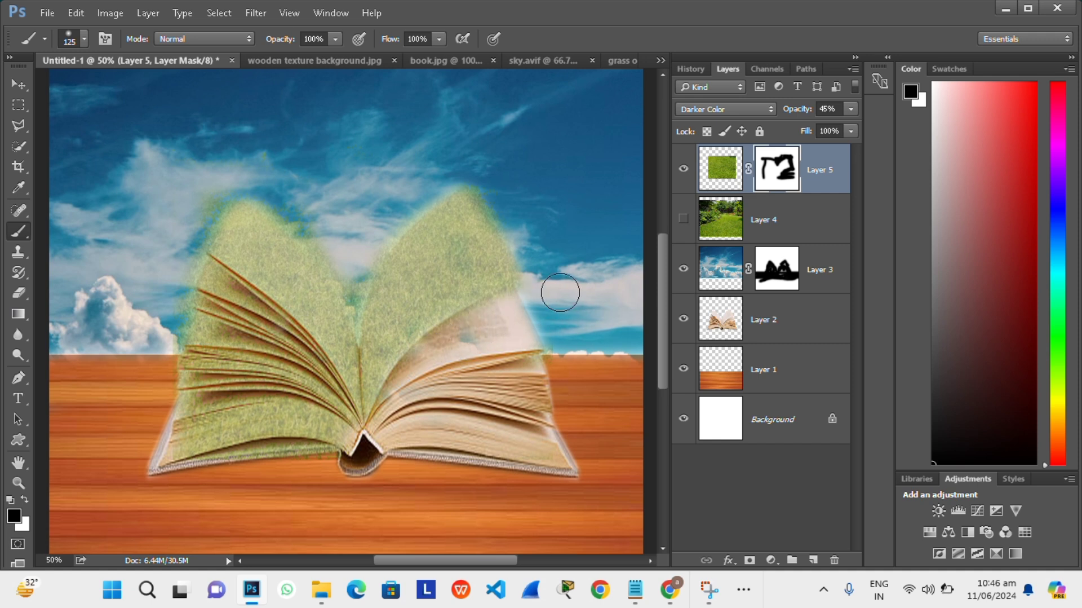
{"action": "mouse_move", "coordinate": [332, 439]}
{"action": "left_mouse_down"}
{"action": "mouse_move", "coordinate": [168, 262]}
{"action": "mouse_move", "coordinate": [290, 189]}
{"action": "mouse_move", "coordinate": [349, 272]}
{"action": "mouse_move", "coordinate": [355, 318]}
{"action": "mouse_move", "coordinate": [360, 295]}
{"action": "left_mouse_up"}
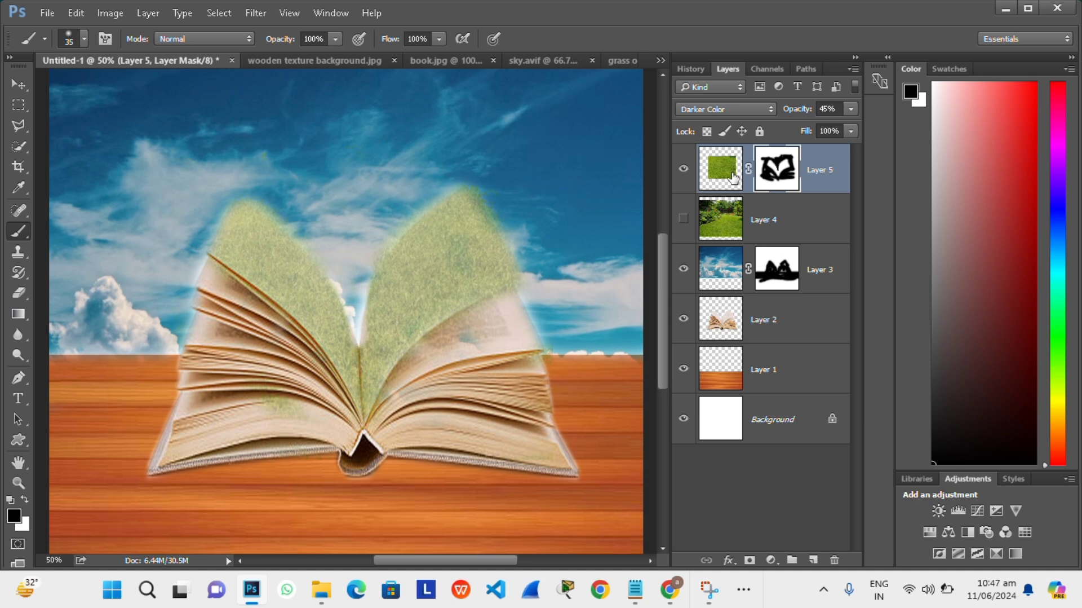
{"action": "left_click_drag", "start_coordinate": [792, 112], "coordinate": [828, 109]}
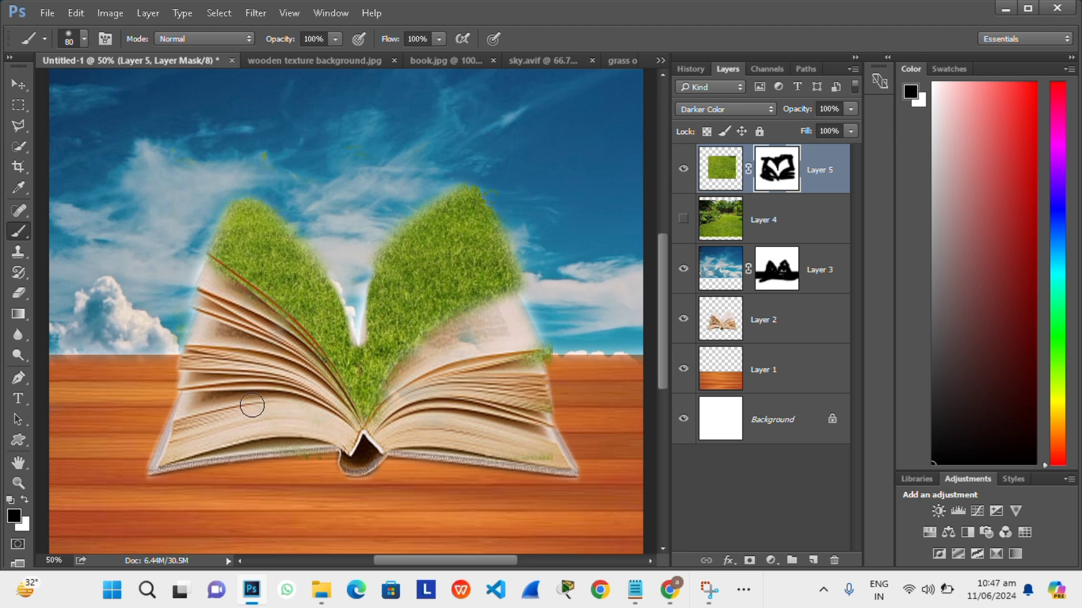
Restore grass in the notch, hide it near the spine and left page, then open the Open dialog.
{"action": "key", "text": "ctrl+minus"}
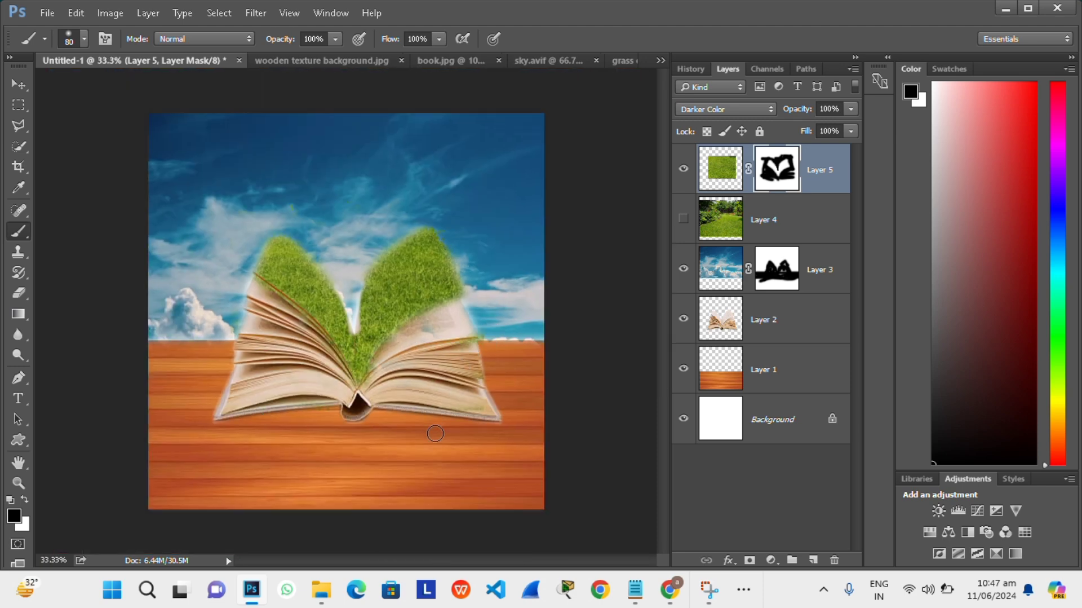
{"action": "key", "text": "ctrl+plus"}
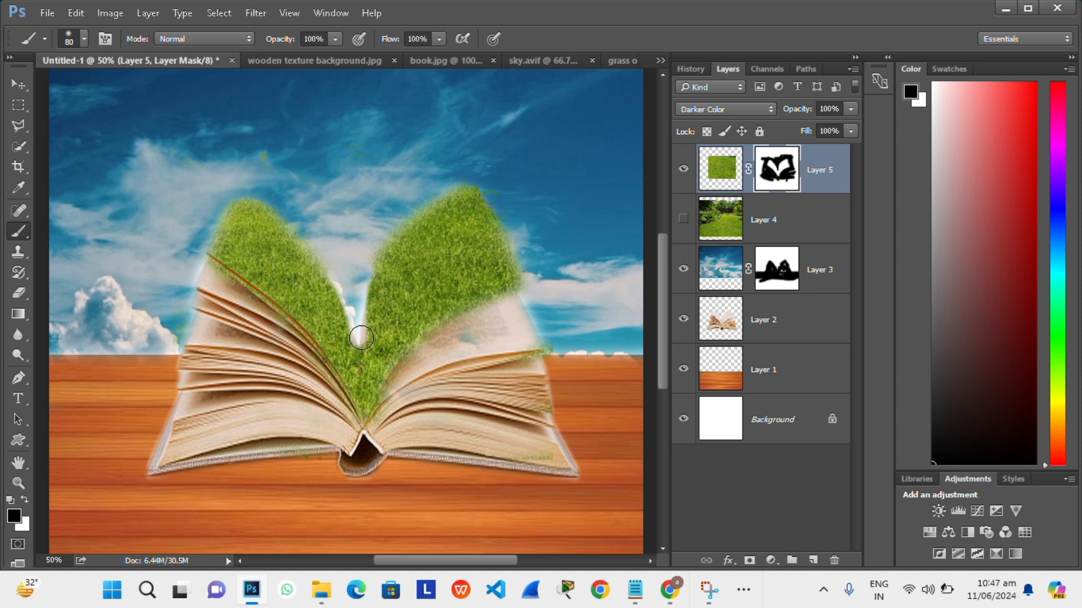
{"action": "key", "text": "x"}
{"action": "left_click_drag", "start_coordinate": [362, 337], "coordinate": [357, 313]}
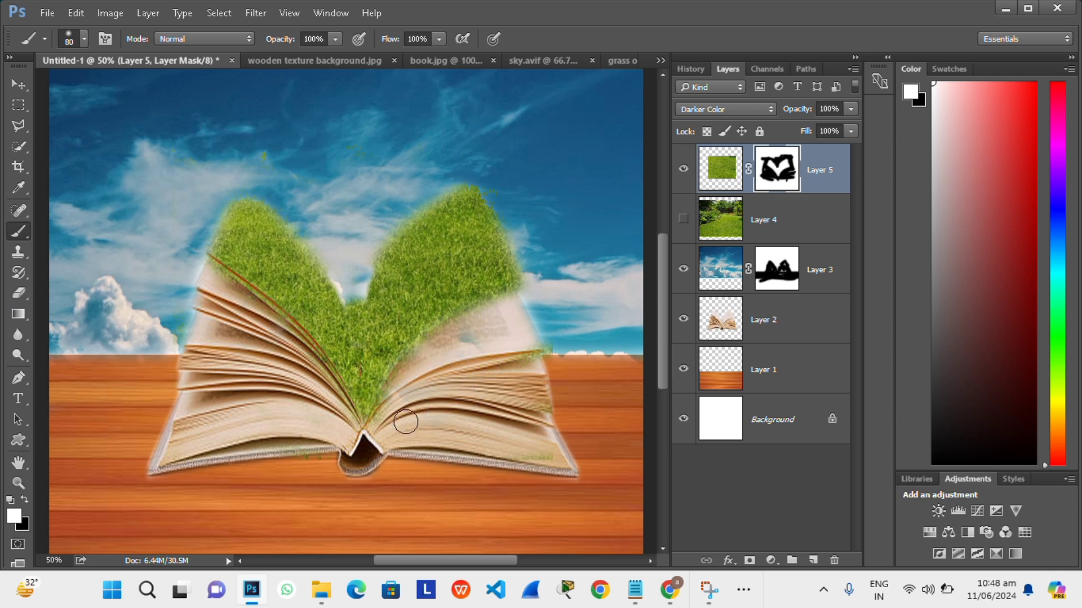
{"action": "key", "text": "x"}
{"action": "left_click_drag", "start_coordinate": [388, 411], "coordinate": [387, 405]}
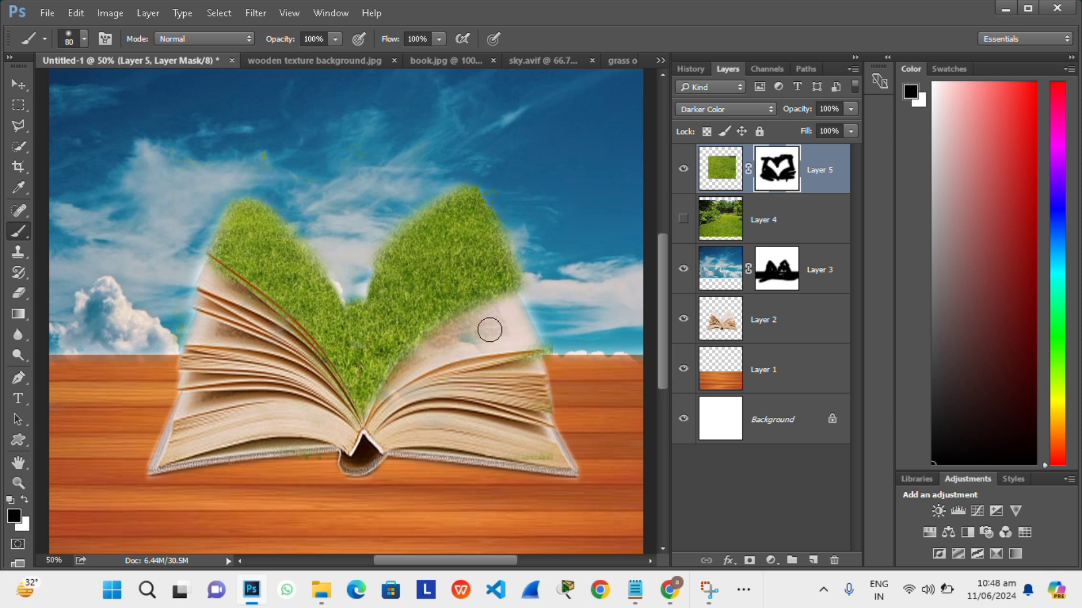
{"action": "left_click_drag", "start_coordinate": [230, 293], "coordinate": [205, 333]}
{"action": "key", "text": "ctrl+minus"}
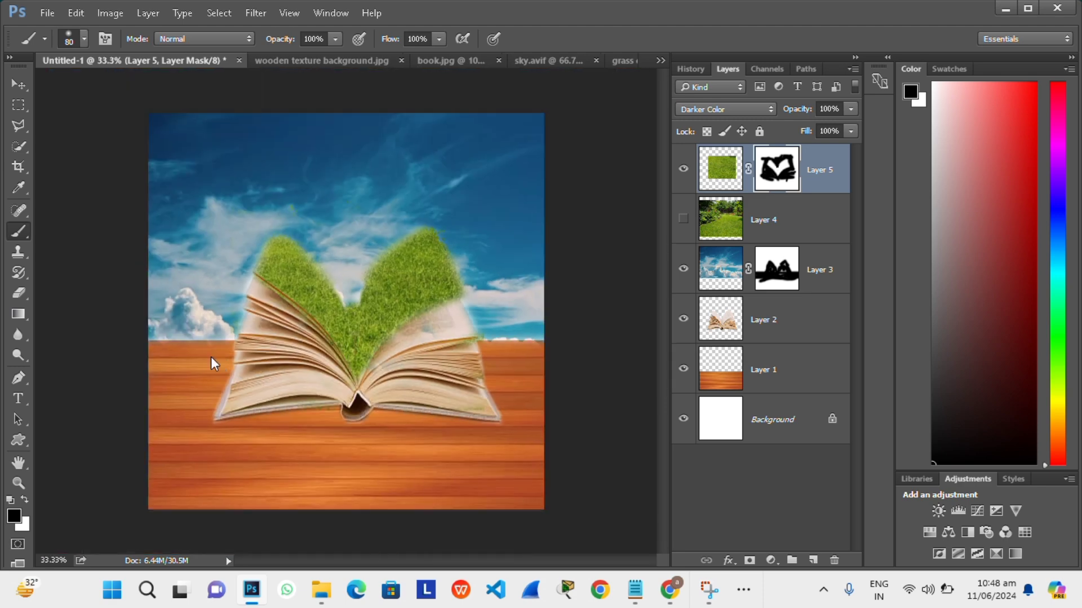
{"action": "key", "text": "ctrl+o"}
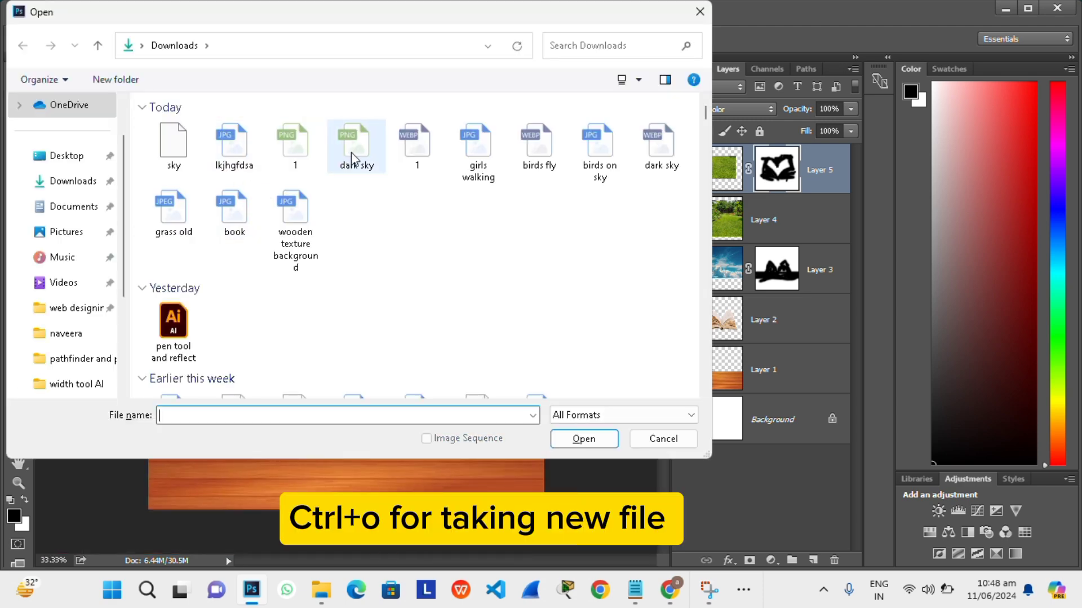
Quick-select the girl's jacket, jeans, hair and boots in her photo.
{"action": "key", "text": "Escape"}
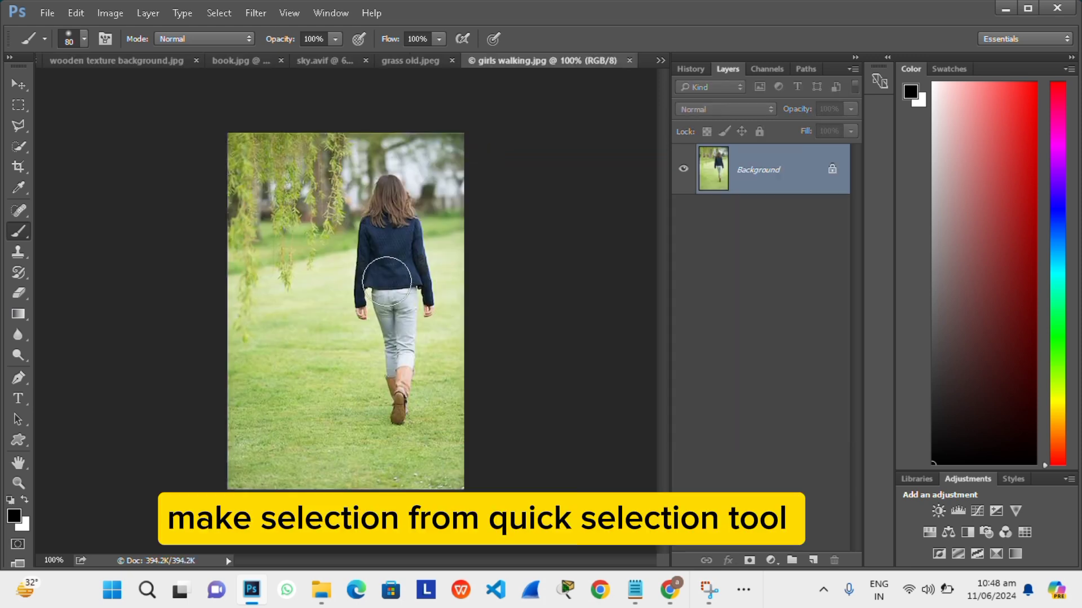
{"action": "key", "text": "w"}
{"action": "key", "text": "q"}
{"action": "key", "text": "bracketright"}
{"action": "key", "text": "bracketright"}
{"action": "key", "text": "bracketright"}
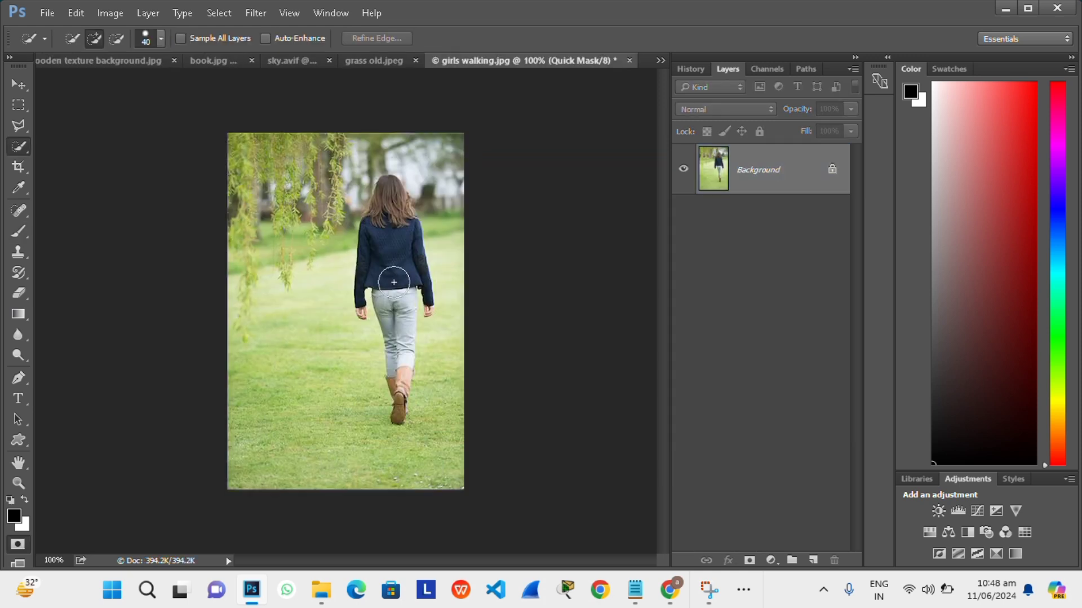
{"action": "key", "text": "q"}
{"action": "key", "text": "ctrl+j"}
{"action": "mouse_move", "coordinate": [387, 278]}
{"action": "left_mouse_down"}
{"action": "mouse_move", "coordinate": [394, 264]}
{"action": "mouse_move", "coordinate": [395, 309]}
{"action": "mouse_move", "coordinate": [388, 226]}
{"action": "left_mouse_up"}
{"action": "key", "text": "bracketleft"}
{"action": "key", "text": "bracketleft"}
{"action": "key", "text": "bracketleft"}
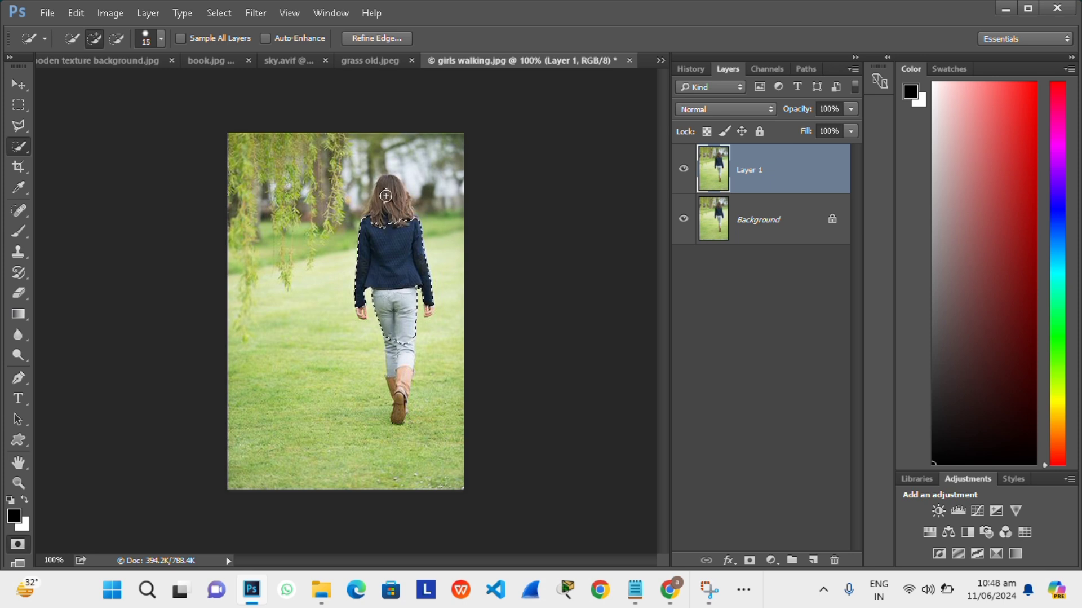
{"action": "left_click_drag", "start_coordinate": [389, 186], "coordinate": [395, 209]}
{"action": "left_click_drag", "start_coordinate": [397, 371], "coordinate": [407, 346]}
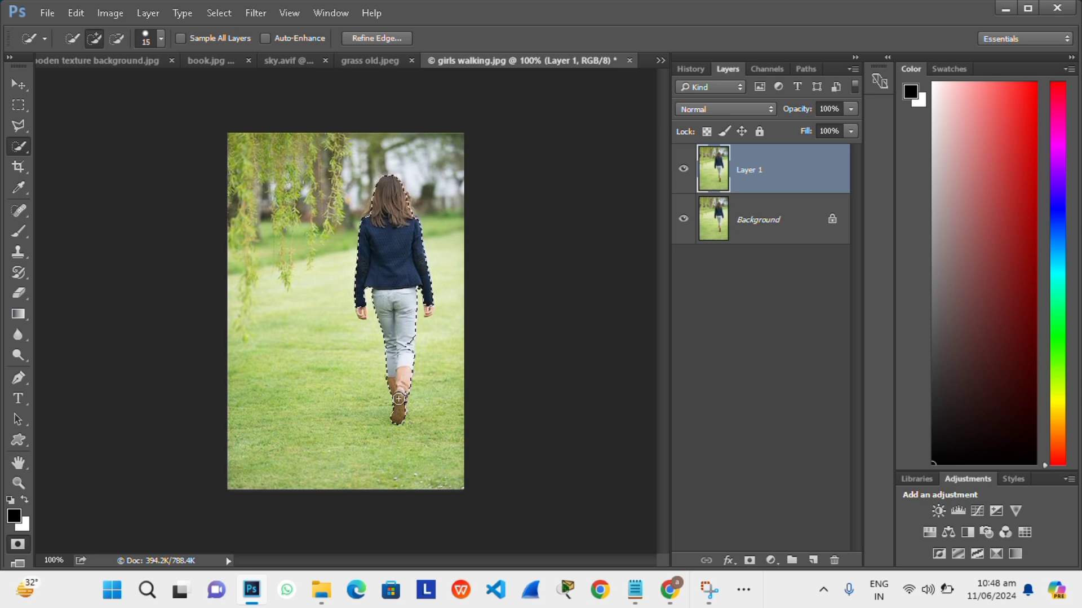
At 200% zoom, refine the girl's selection around her right hand.
{"action": "key", "text": "ctrl+plus"}
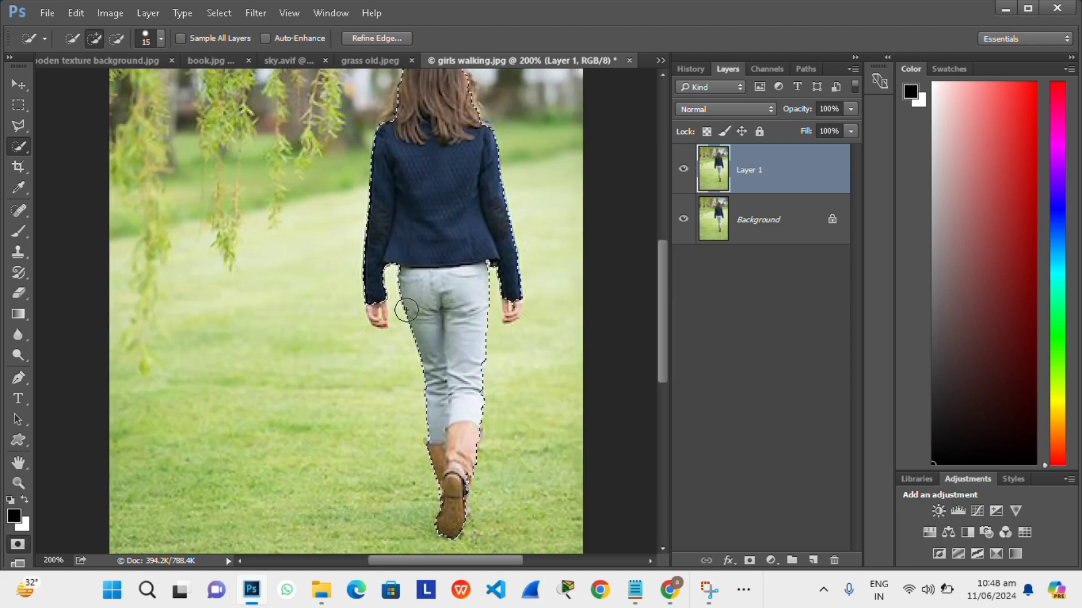
{"action": "key", "text": "bracketleft"}
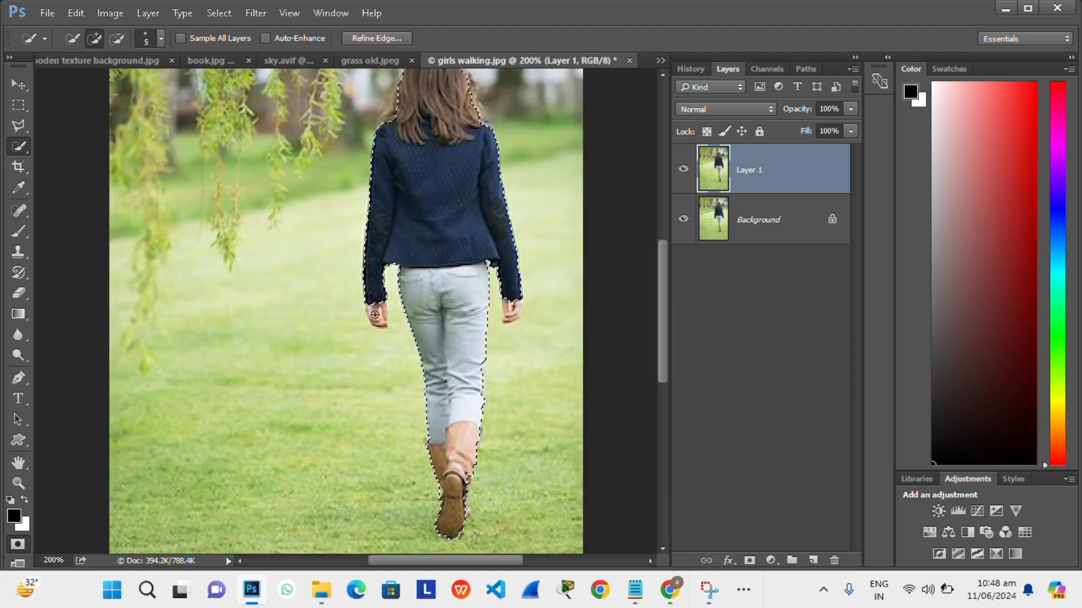
{"action": "left_click", "coordinate": [510, 317]}
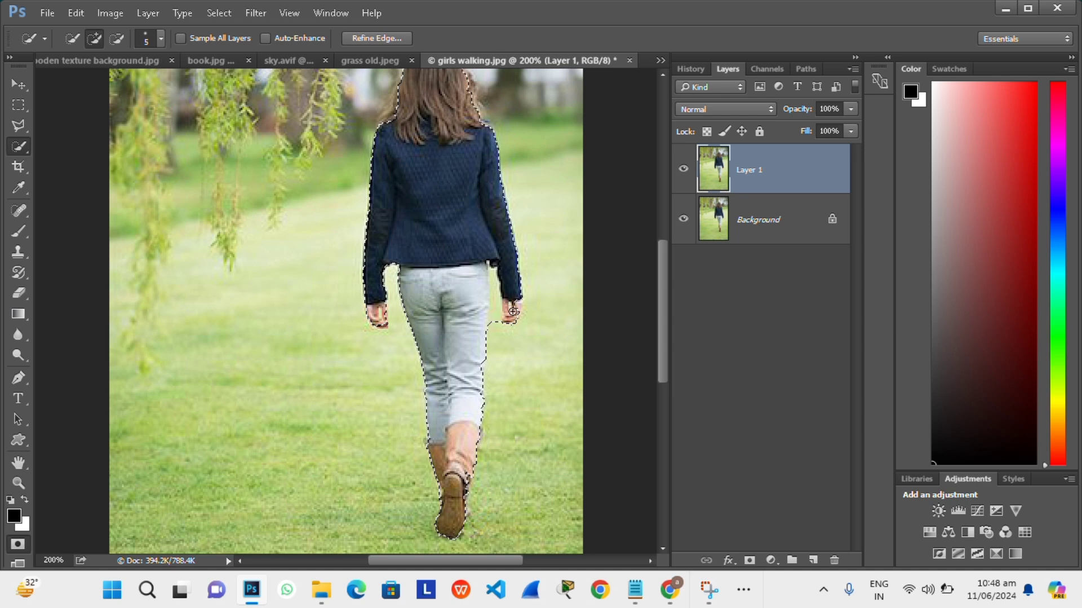
{"action": "left_click", "coordinate": [493, 332]}
{"action": "left_click", "coordinate": [502, 315], "text": "alt"}
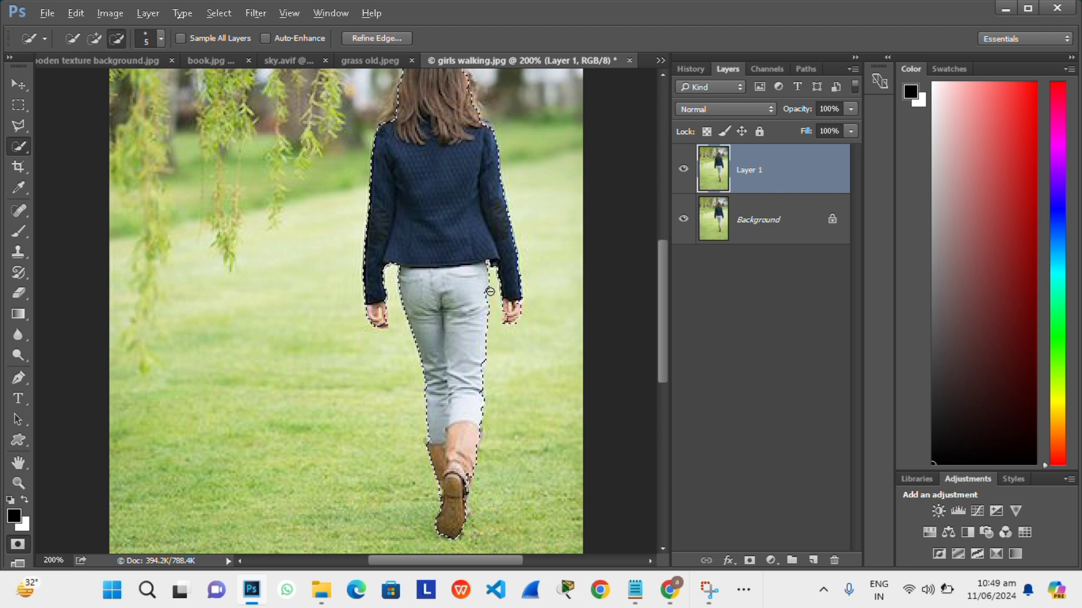
{"action": "key", "text": "bracketleft"}
{"action": "key", "text": "bracketleft"}
{"action": "key", "text": "bracketleft"}
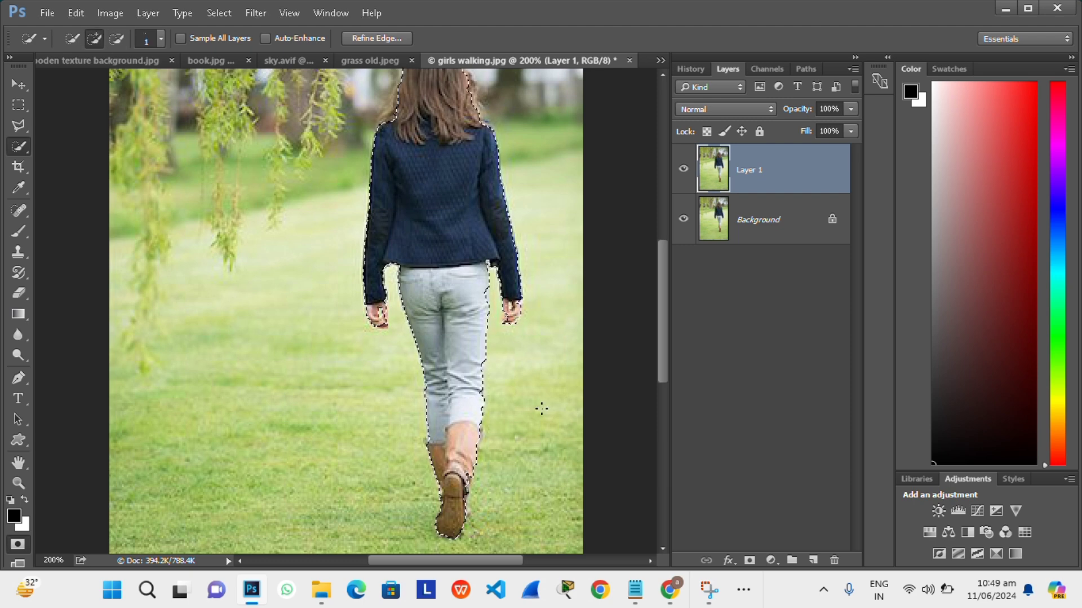
{"action": "key", "text": "ctrl+minus"}
Copy the girl to a new layer and place her on the book composite's grass pages.
{"action": "key", "text": "ctrl+j"}
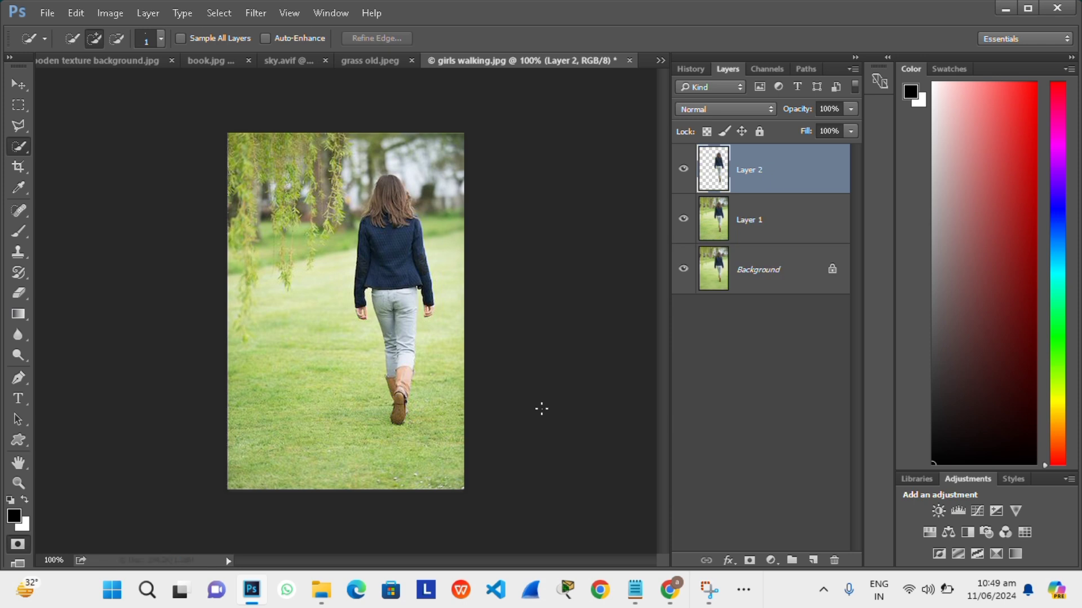
{"action": "key", "text": "ctrl+c"}
{"action": "key", "text": "v"}
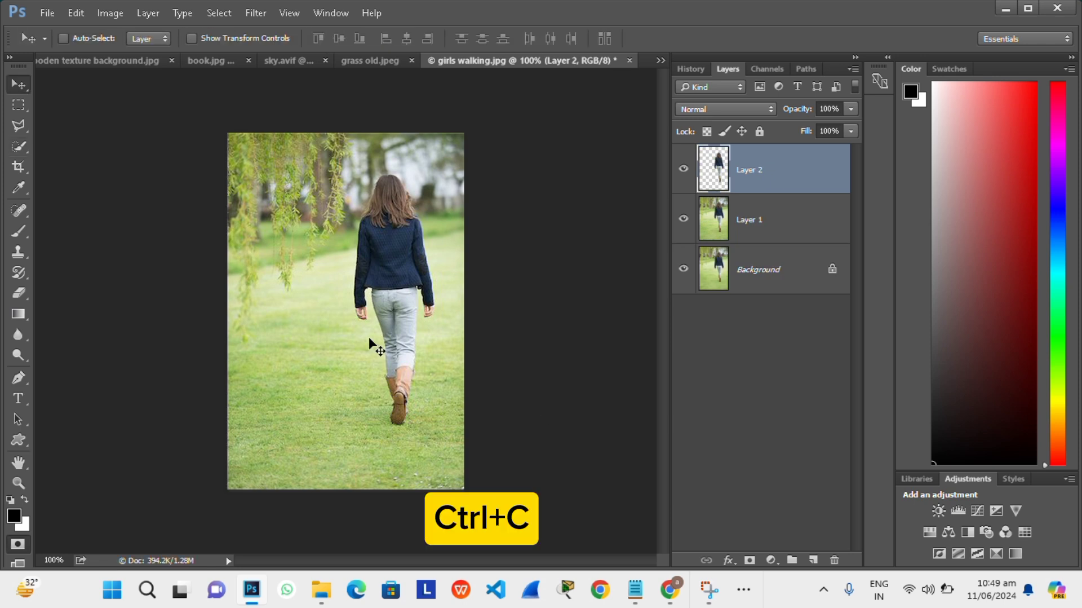
{"action": "mouse_move", "coordinate": [402, 305]}
{"action": "left_mouse_down"}
{"action": "mouse_move", "coordinate": [109, 86]}
{"action": "mouse_move", "coordinate": [290, 282]}
{"action": "left_mouse_up"}
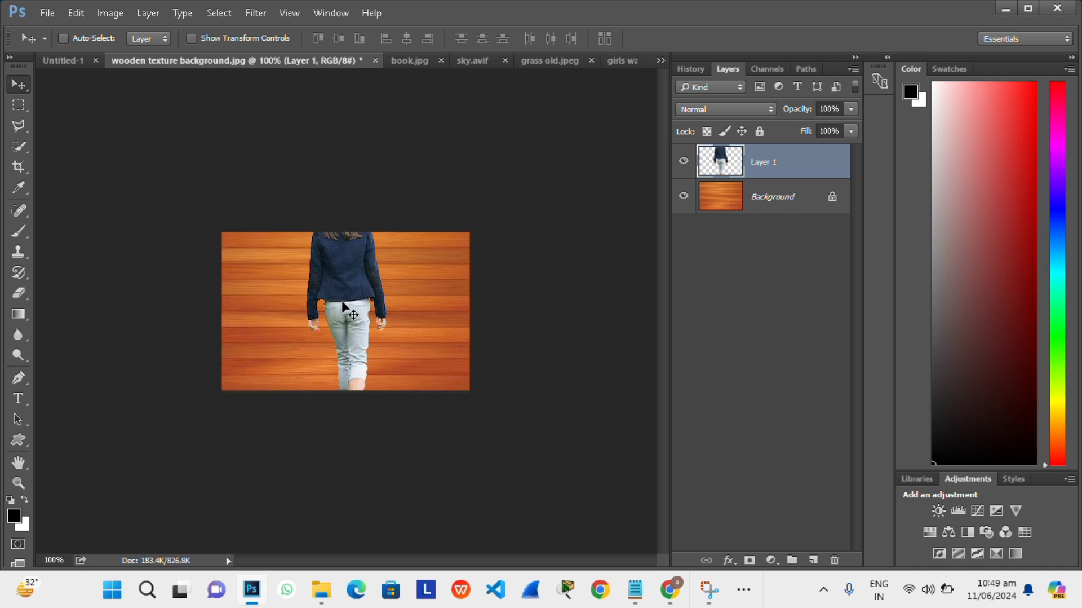
{"action": "key", "text": "ctrl+z"}
{"action": "left_click", "coordinate": [63, 61]}
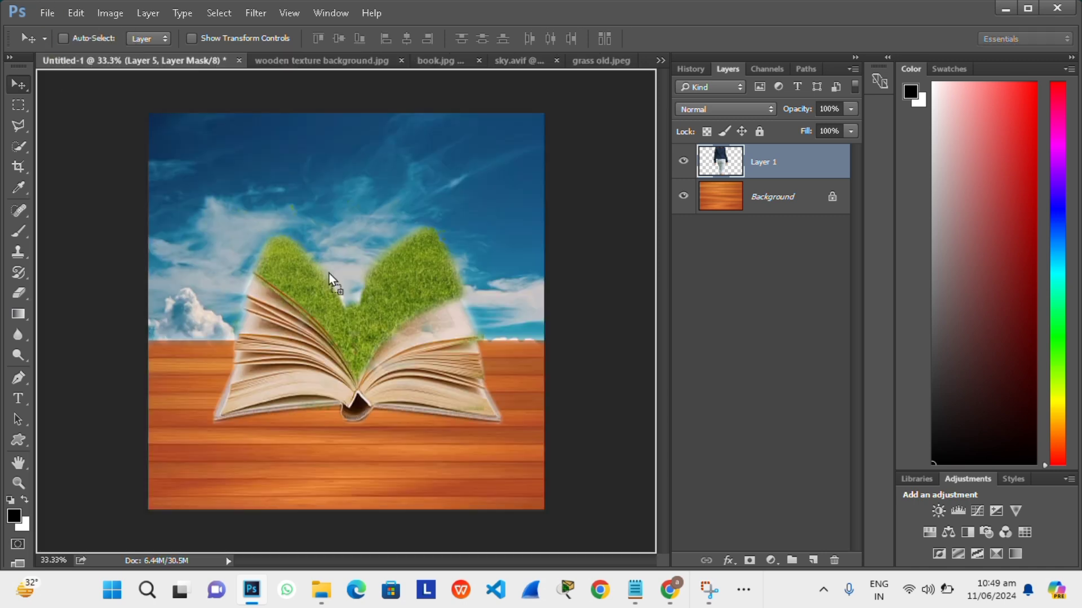
{"action": "left_click_drag", "start_coordinate": [338, 274], "coordinate": [374, 290]}
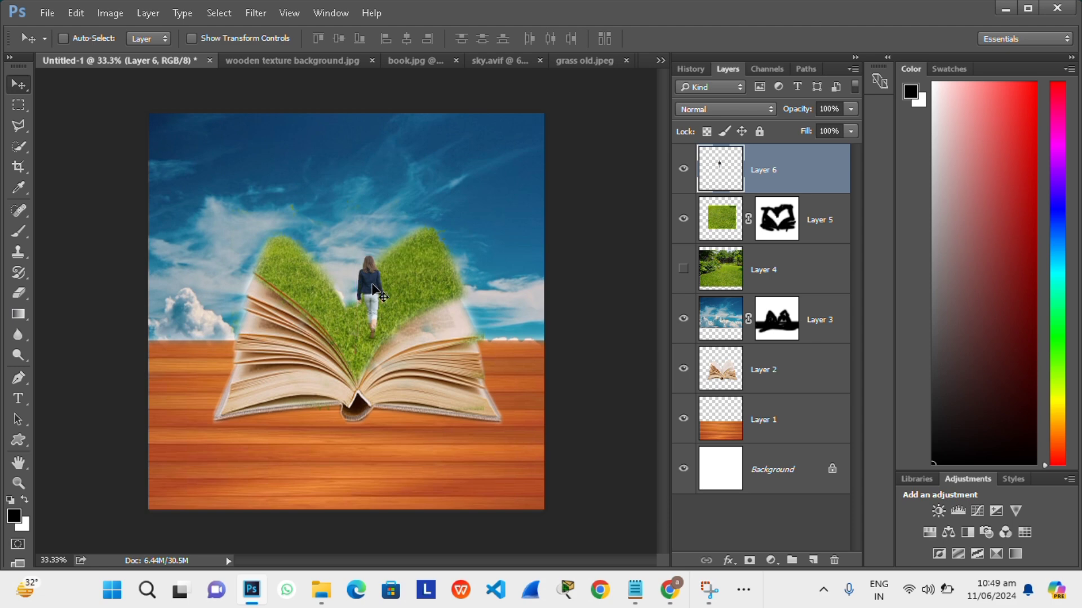
{"action": "key", "text": "ctrl+o"}
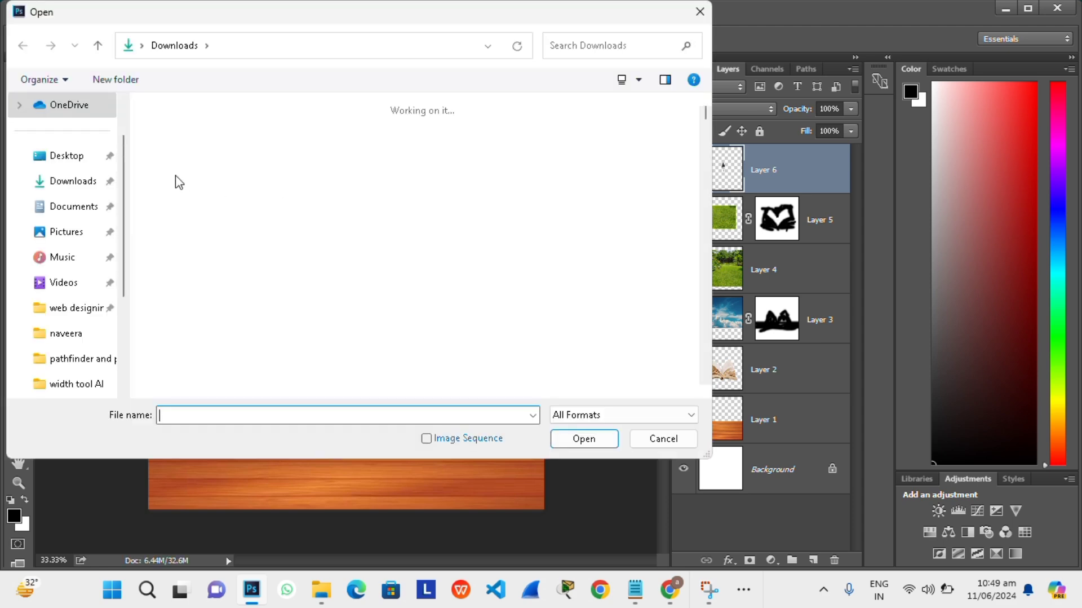
Open 1.png and quick-select the man's body, trousers and arms.
{"action": "left_click", "coordinate": [294, 156]}
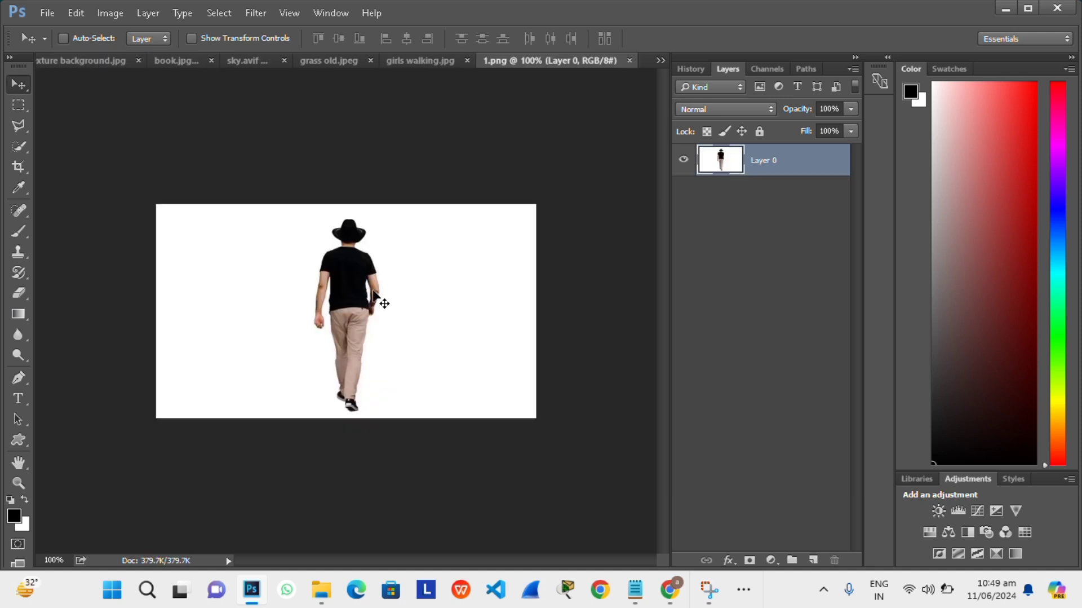
{"action": "key", "text": "w"}
{"action": "key", "text": "bracketright"}
{"action": "key", "text": "bracketright"}
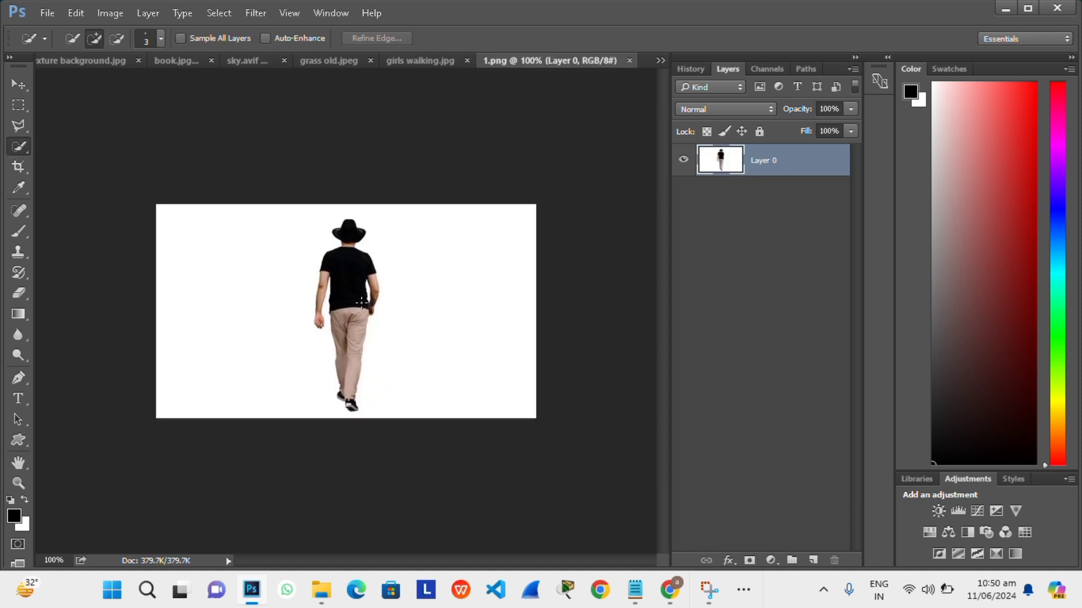
{"action": "left_click_drag", "start_coordinate": [362, 303], "coordinate": [348, 265]}
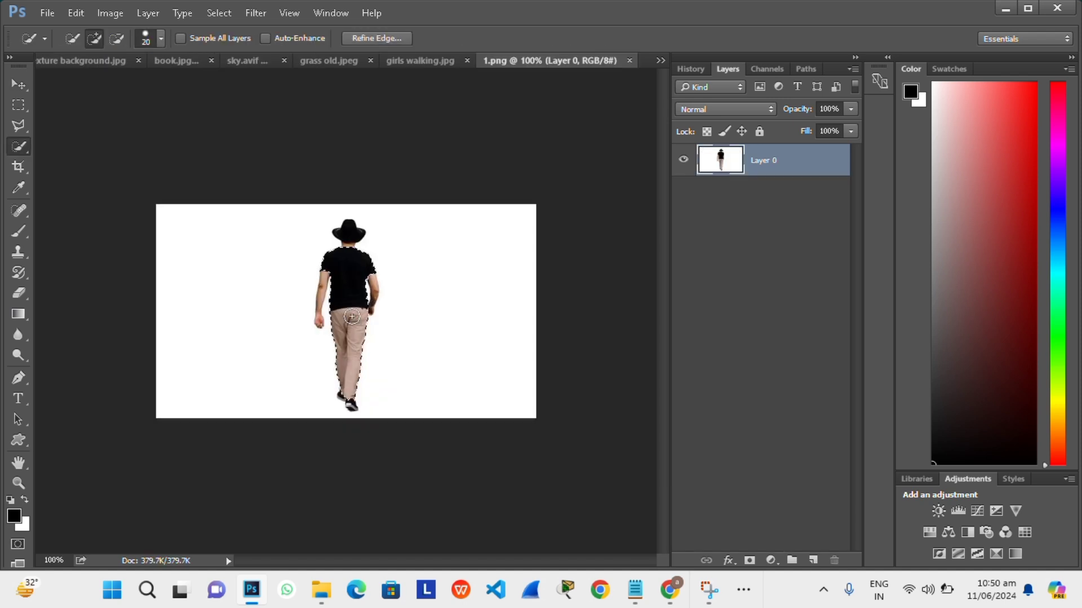
{"action": "key", "text": "ctrl+plus"}
{"action": "key", "text": "ctrl+plus"}
{"action": "scroll", "coordinate": [339, 258], "scroll_direction": "up", "scroll_amount": 3}
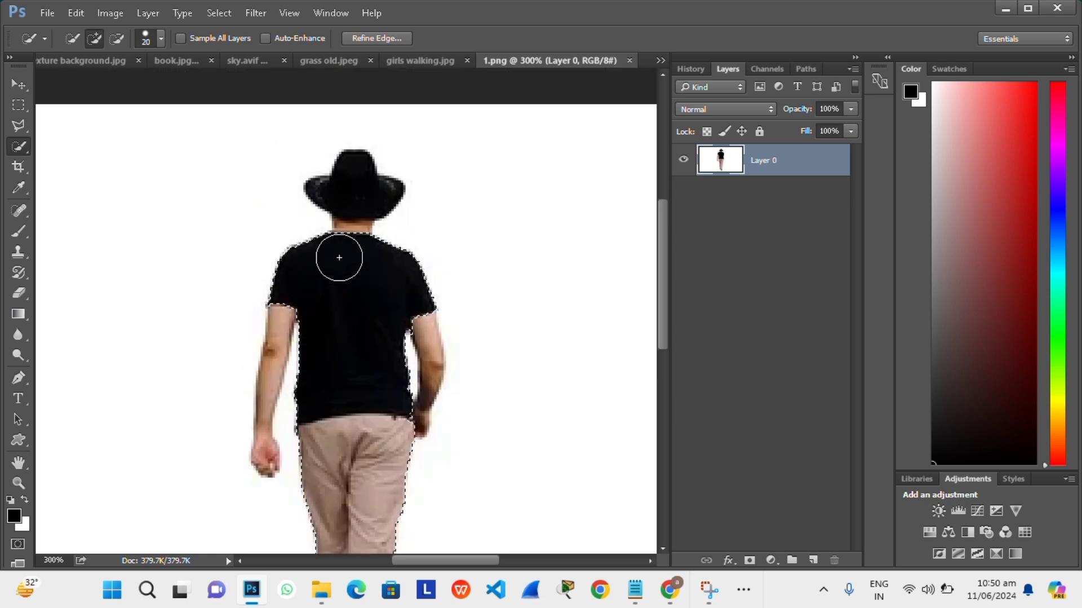
{"action": "key", "text": "bracketleft"}
{"action": "key", "text": "bracketleft"}
{"action": "key", "text": "bracketleft"}
{"action": "left_click_drag", "start_coordinate": [338, 256], "coordinate": [345, 213]}
{"action": "left_click_drag", "start_coordinate": [322, 341], "coordinate": [428, 367]}
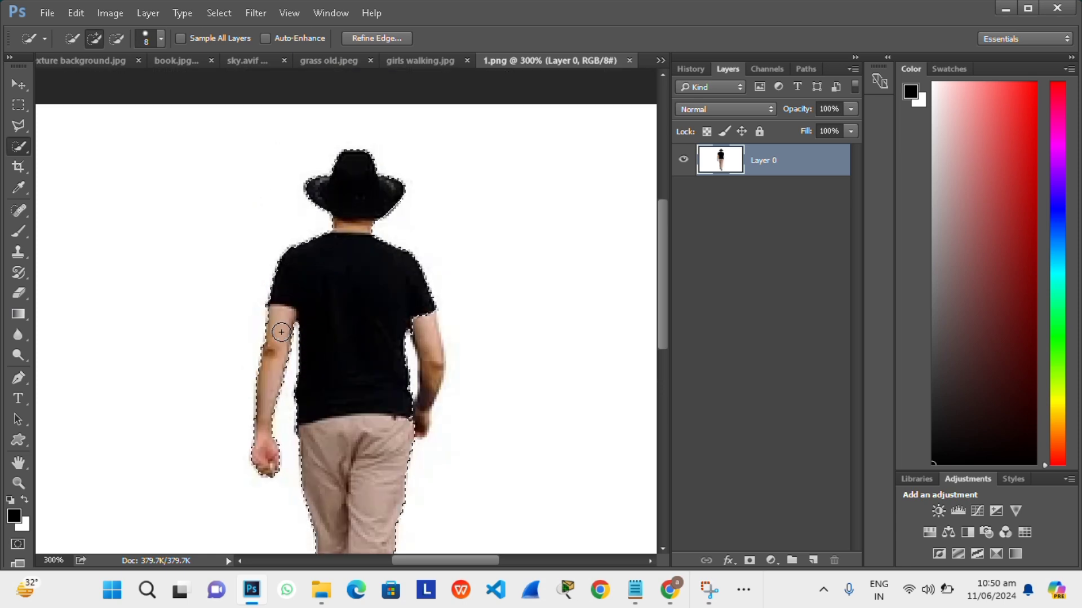
Finish selecting the man, copy him to a new layer, and shift it up-left.
{"action": "scroll", "coordinate": [370, 482], "scroll_direction": "down", "scroll_amount": 3}
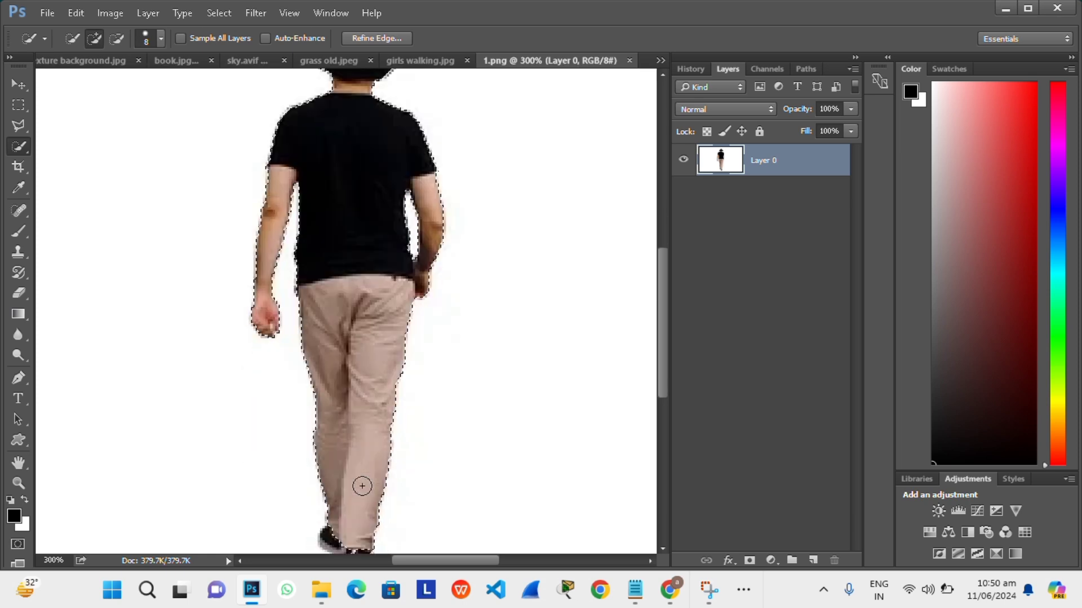
{"action": "scroll", "coordinate": [359, 487], "scroll_direction": "down", "scroll_amount": 3}
{"action": "left_click_drag", "start_coordinate": [364, 420], "coordinate": [335, 385]}
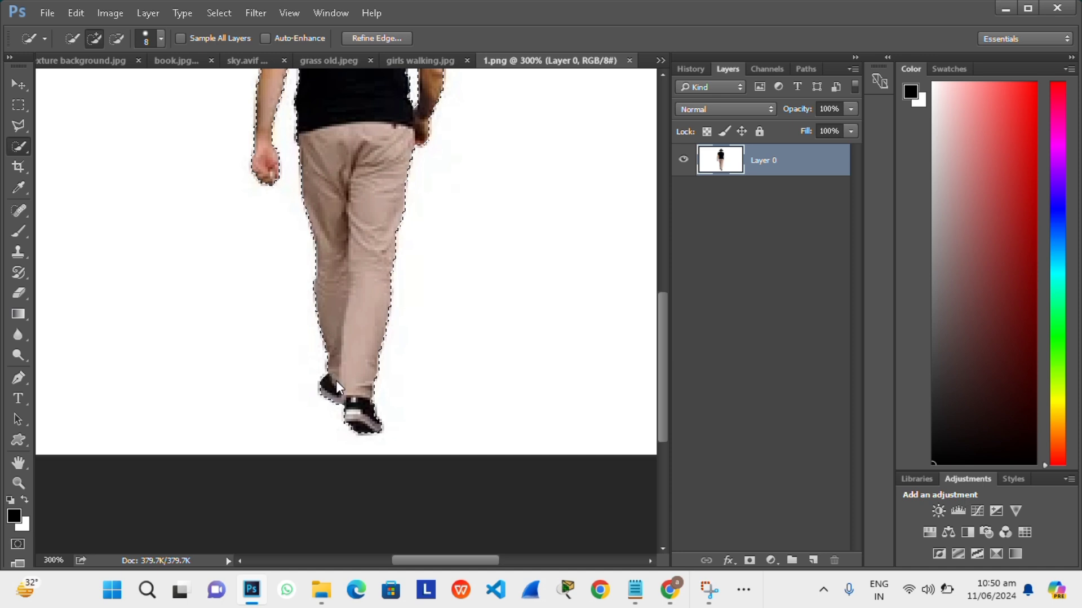
{"action": "key", "text": "ctrl+j"}
{"action": "scroll", "coordinate": [343, 337], "scroll_direction": "up", "scroll_amount": 3}
{"action": "key", "text": "v"}
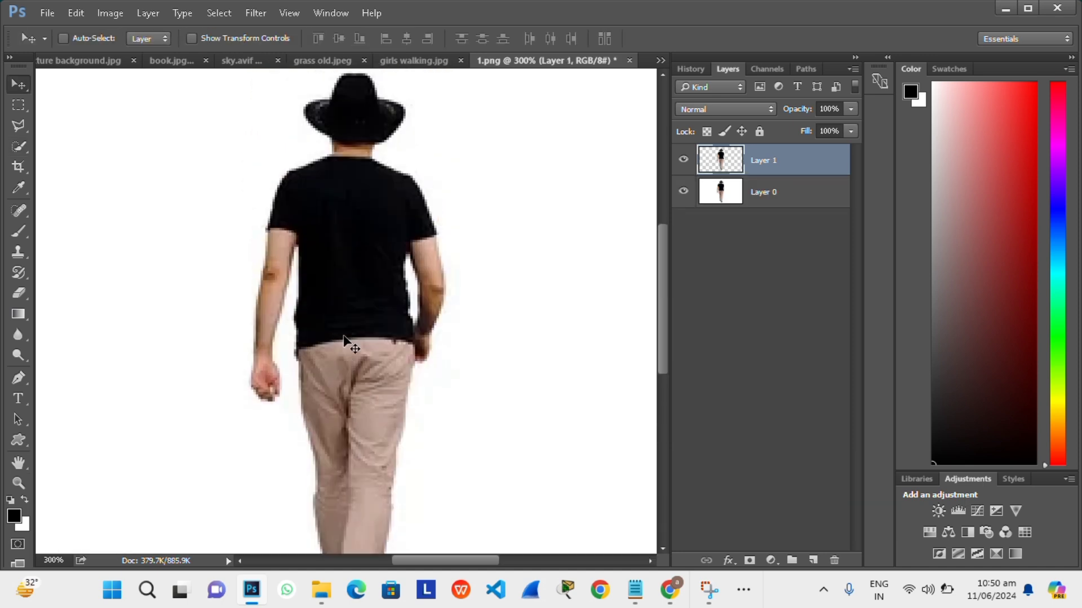
{"action": "left_click_drag", "start_coordinate": [372, 318], "coordinate": [355, 270]}
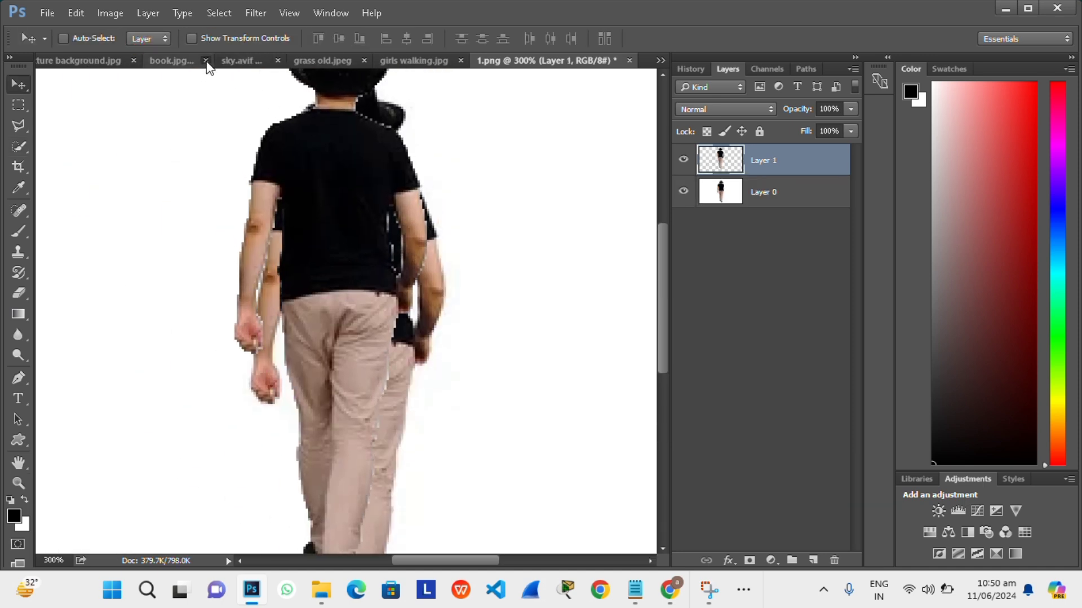
Close the book, sky and wood images without saving; place the man on the left grass page.
{"action": "left_click", "coordinate": [206, 61]}
{"action": "left_click", "coordinate": [550, 235]}
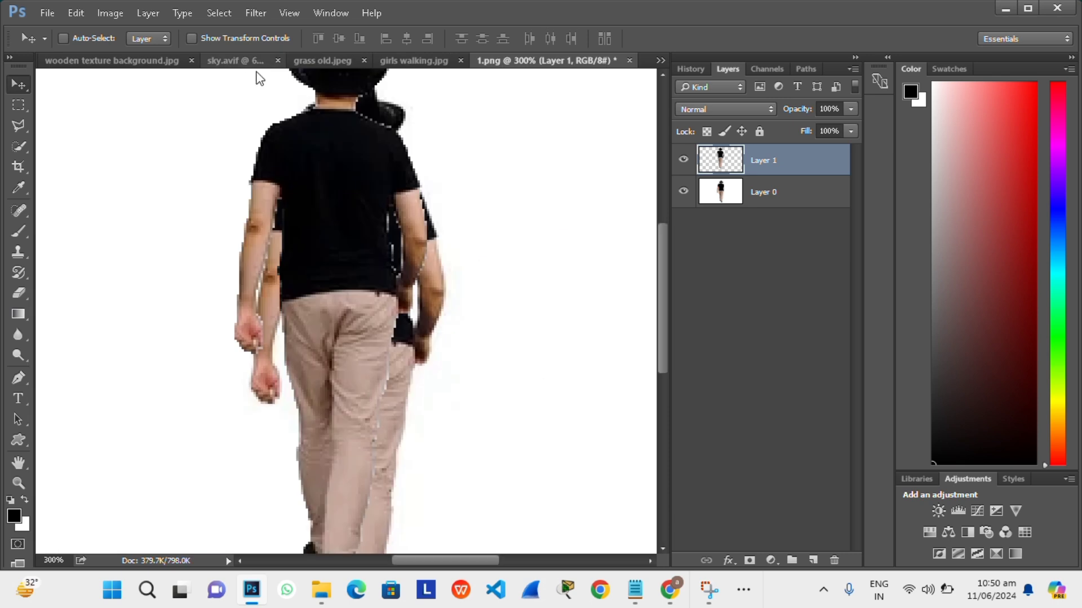
{"action": "left_click", "coordinate": [278, 61]}
{"action": "left_click", "coordinate": [533, 230]}
{"action": "left_click", "coordinate": [244, 61]}
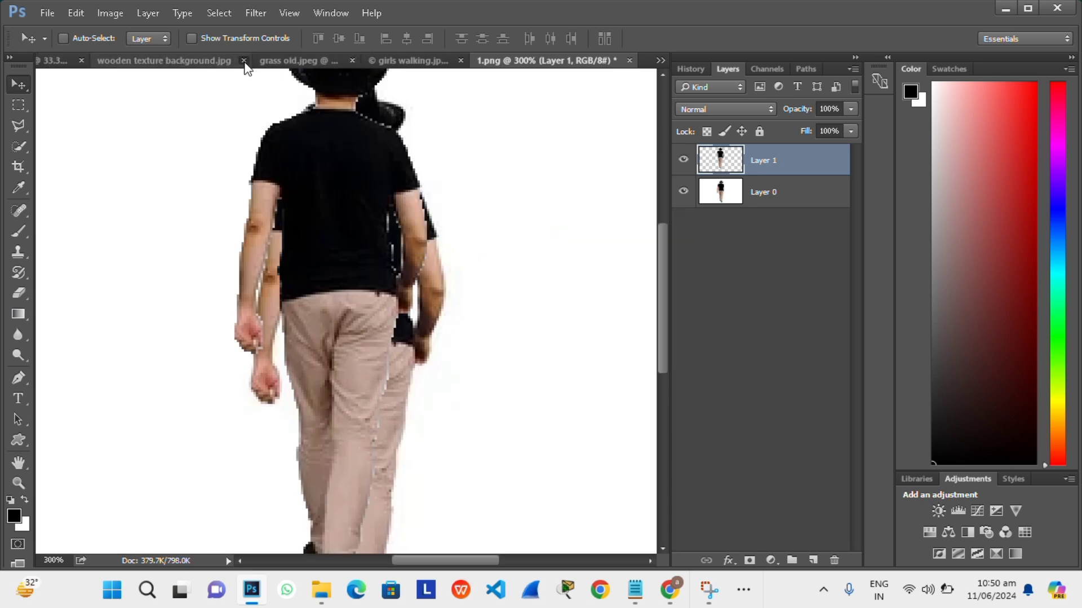
{"action": "left_click", "coordinate": [551, 236]}
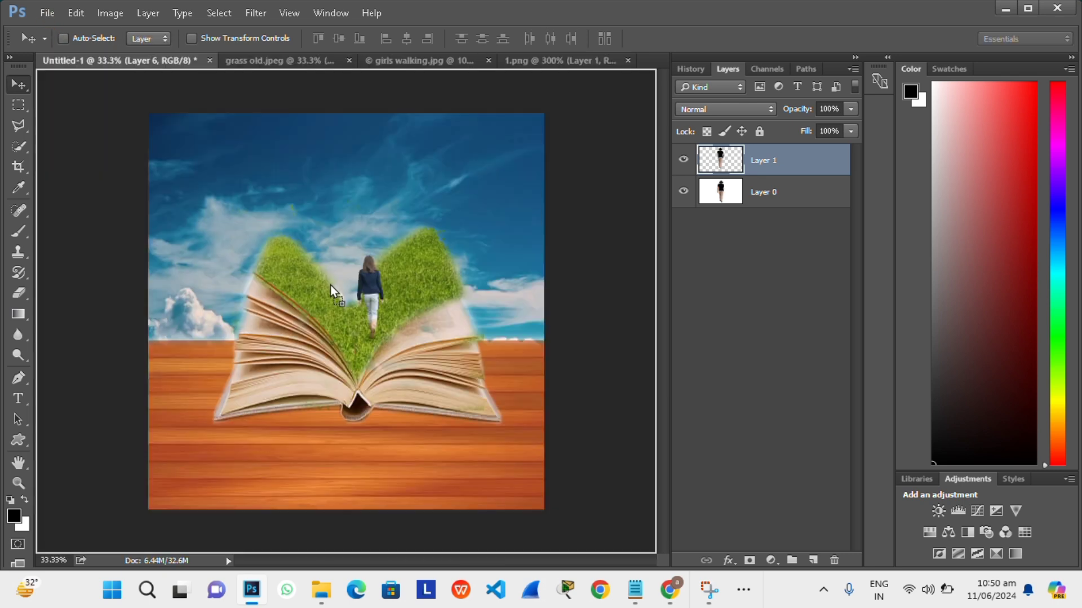
{"action": "mouse_move", "coordinate": [354, 279]}
{"action": "left_mouse_down"}
{"action": "mouse_move", "coordinate": [331, 285]}
{"action": "mouse_move", "coordinate": [295, 254]}
{"action": "left_mouse_up"}
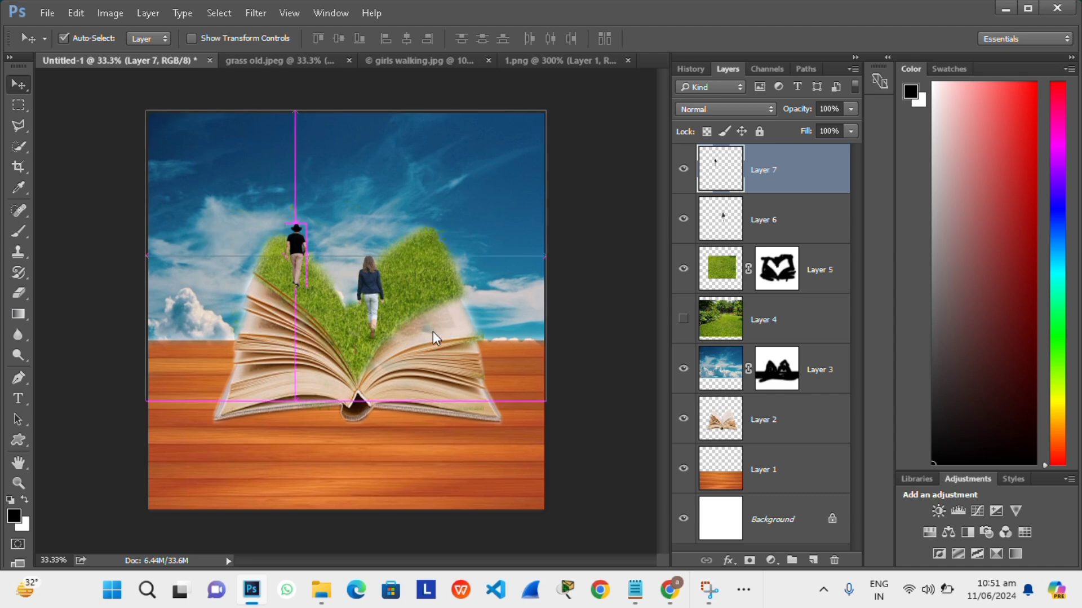
Open birds on sky.jpg.
{"action": "key", "text": "ctrl+o"}
{"action": "type", "text": "bir"}
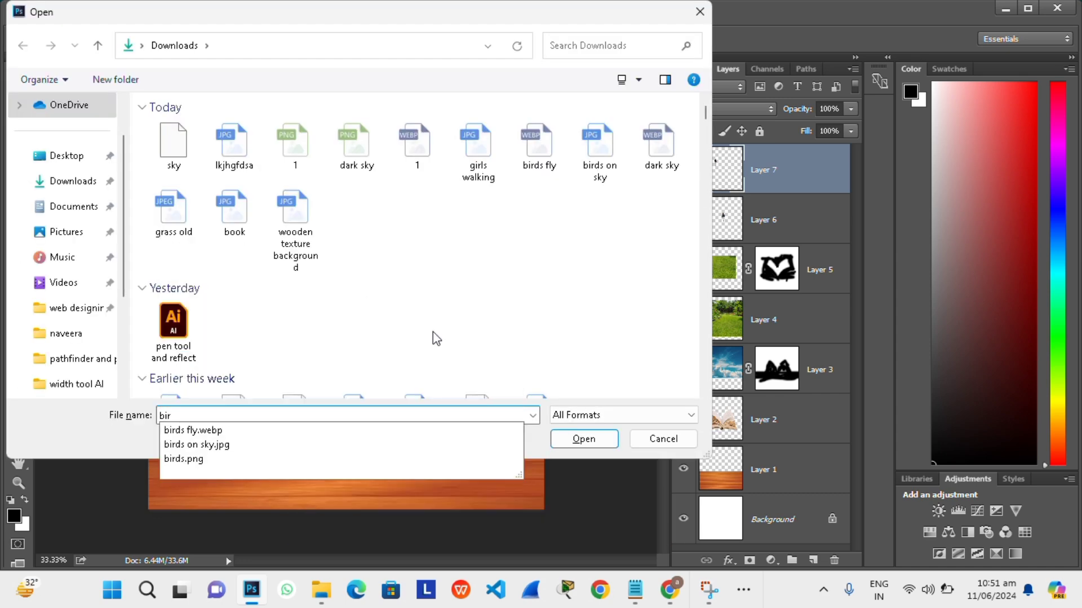
{"action": "key", "text": "Down"}
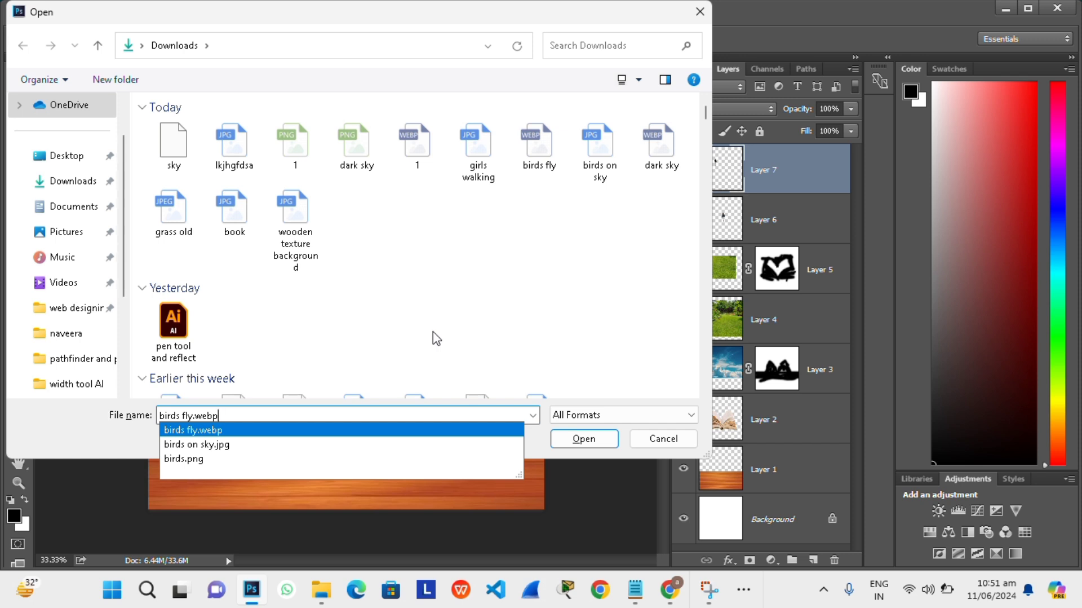
{"action": "key", "text": "Down"}
{"action": "key", "text": "Return"}
{"action": "key", "text": "Return"}
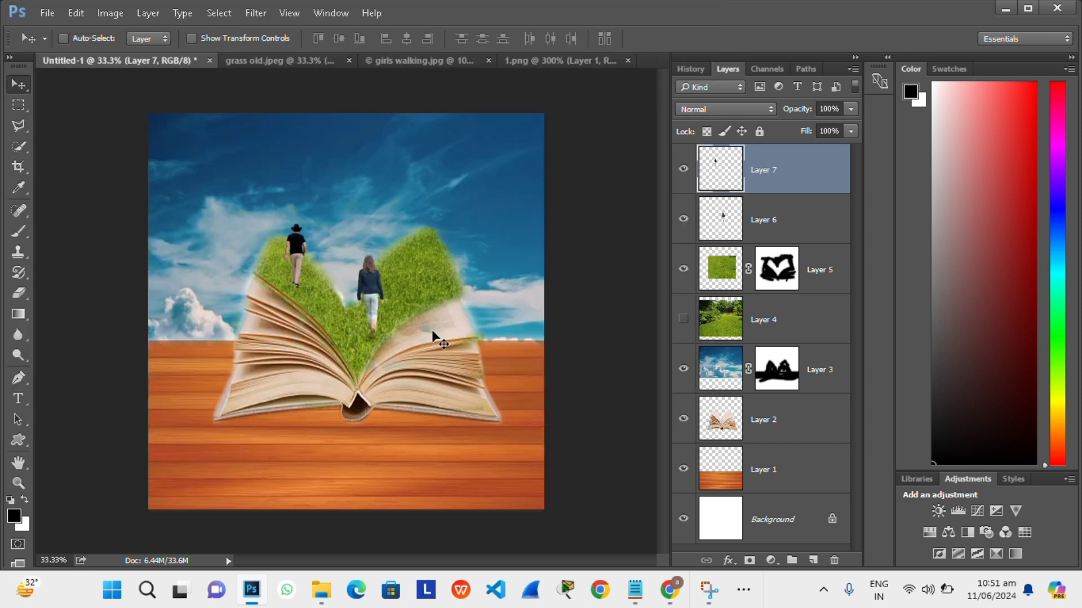
Copy the whole birds image into Untitled-1 and move it to the upper-right sky.
{"action": "key", "text": "ctrl+a"}
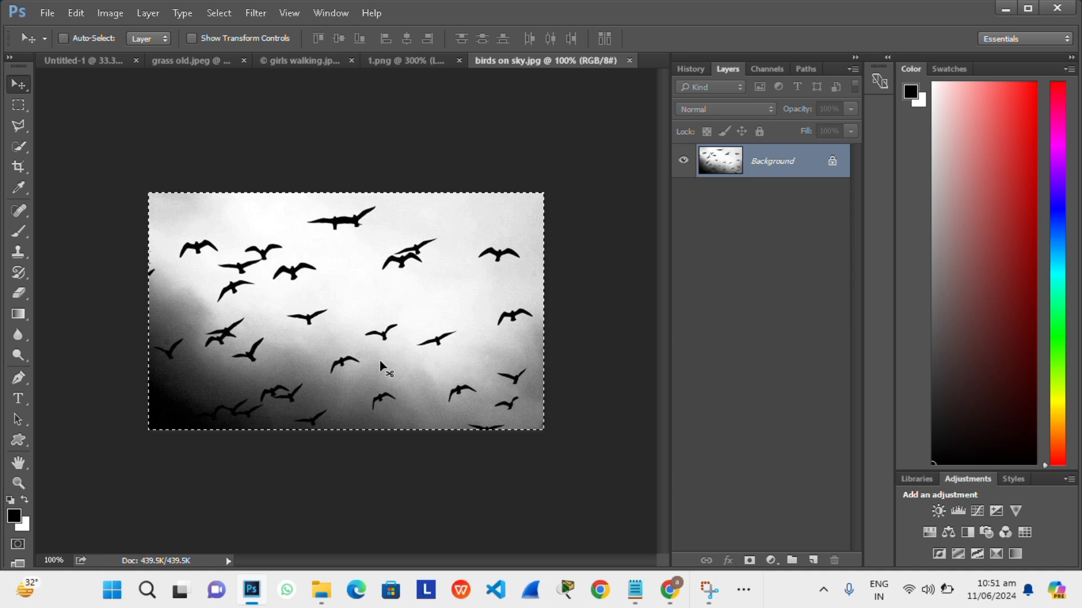
{"action": "key", "text": "ctrl+c"}
{"action": "left_click", "coordinate": [73, 60]}
{"action": "key", "text": "ctrl+v"}
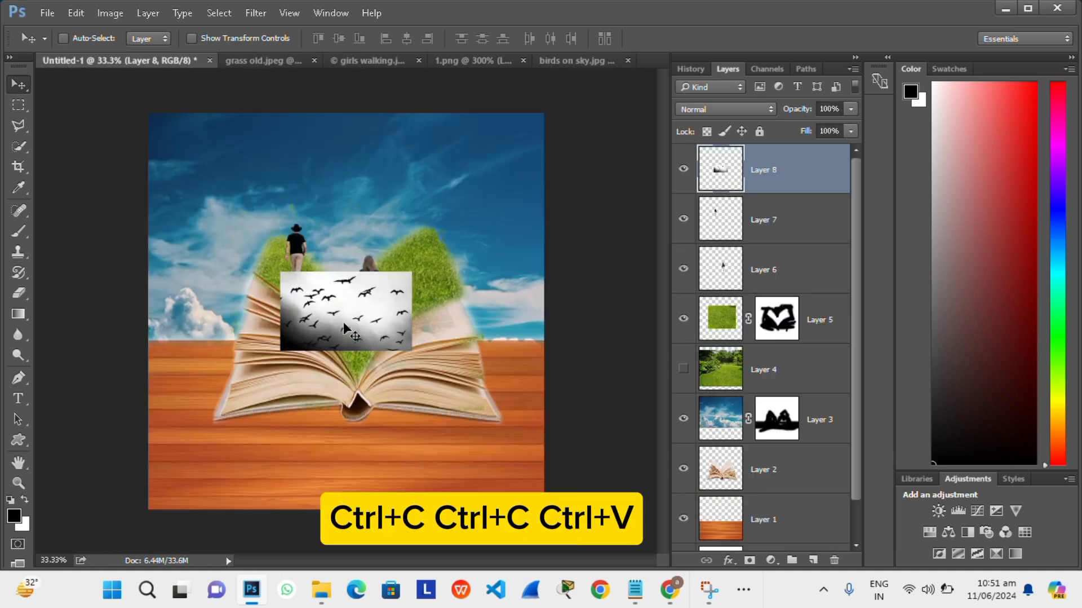
{"action": "left_click_drag", "start_coordinate": [367, 307], "coordinate": [483, 182]}
Set the birds layer's blend mode to Darker Color.
{"action": "left_click", "coordinate": [742, 110]}
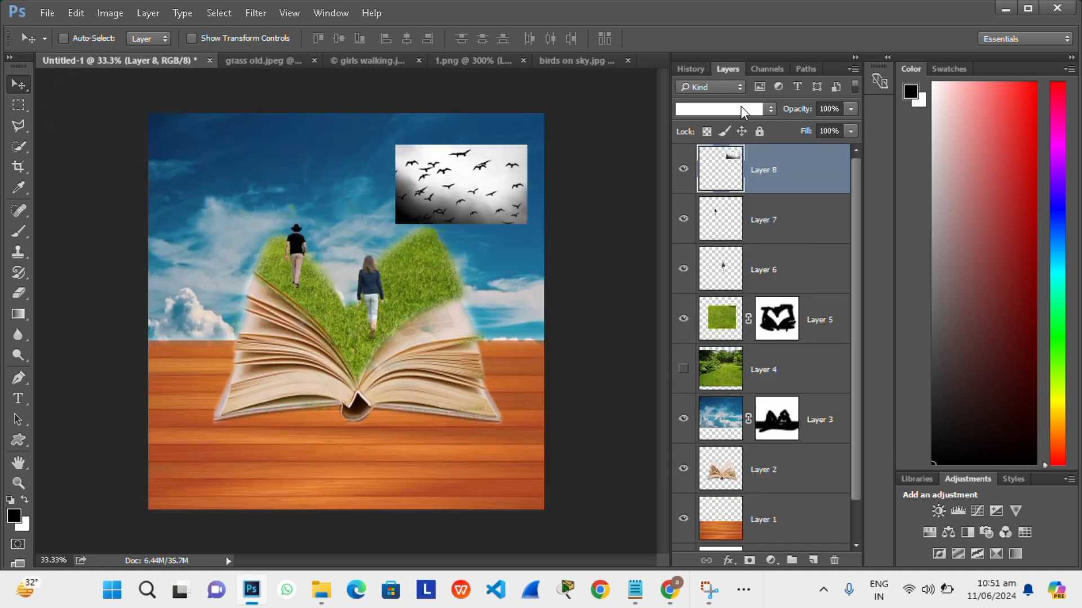
{"action": "key", "text": "Down"}
{"action": "key", "text": "Down"}
{"action": "key", "text": "Down"}
{"action": "key", "text": "Down"}
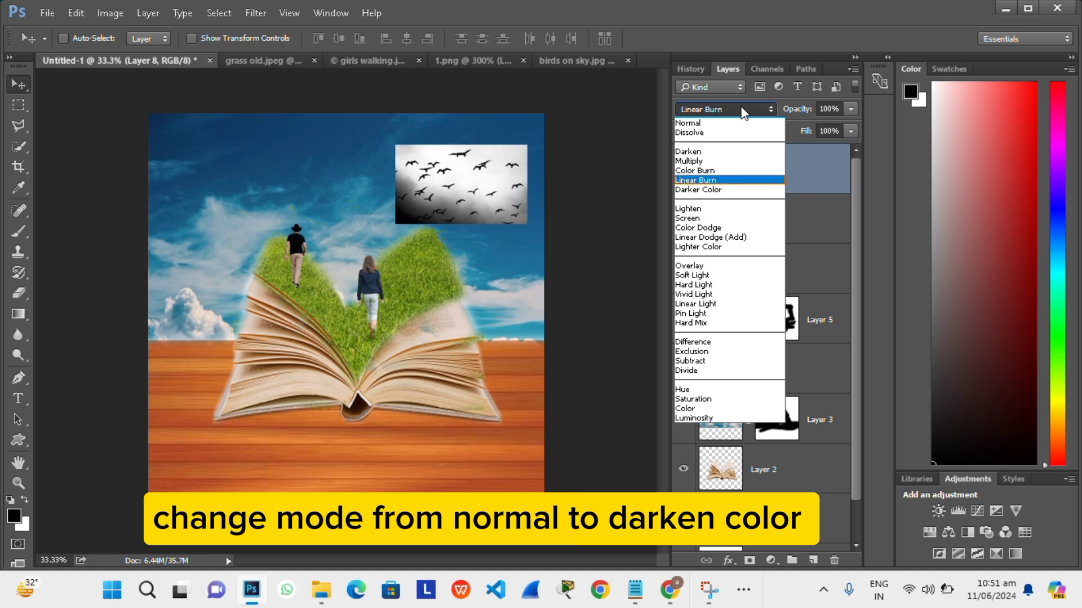
{"action": "key", "text": "Down"}
{"action": "key", "text": "Return"}
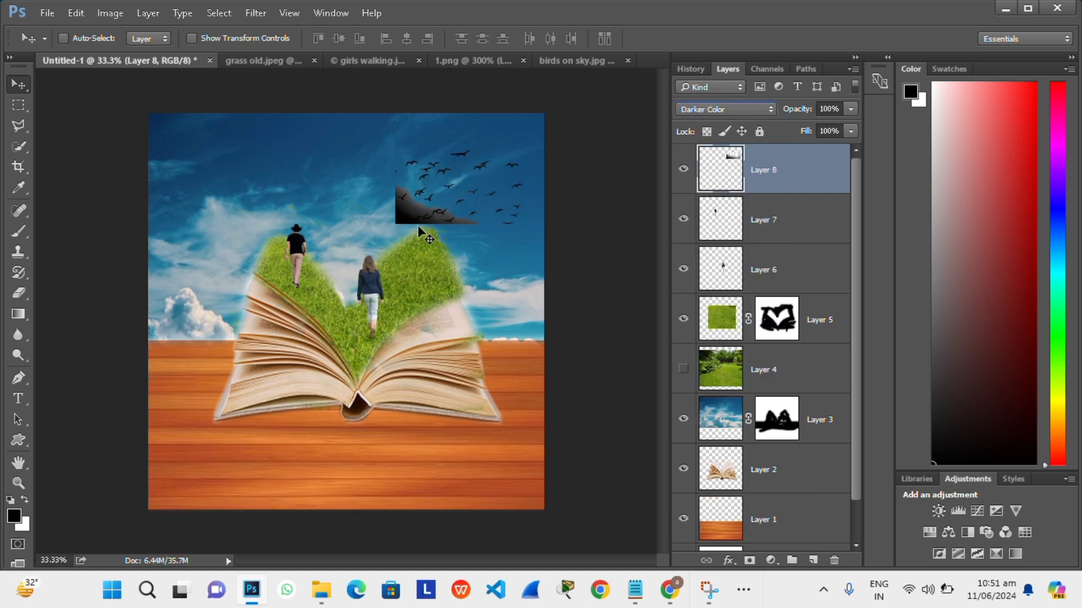
Mask out the black wedge and stray birds on Layer 8, then nudge the flock into place.
{"action": "left_click", "coordinate": [750, 560]}
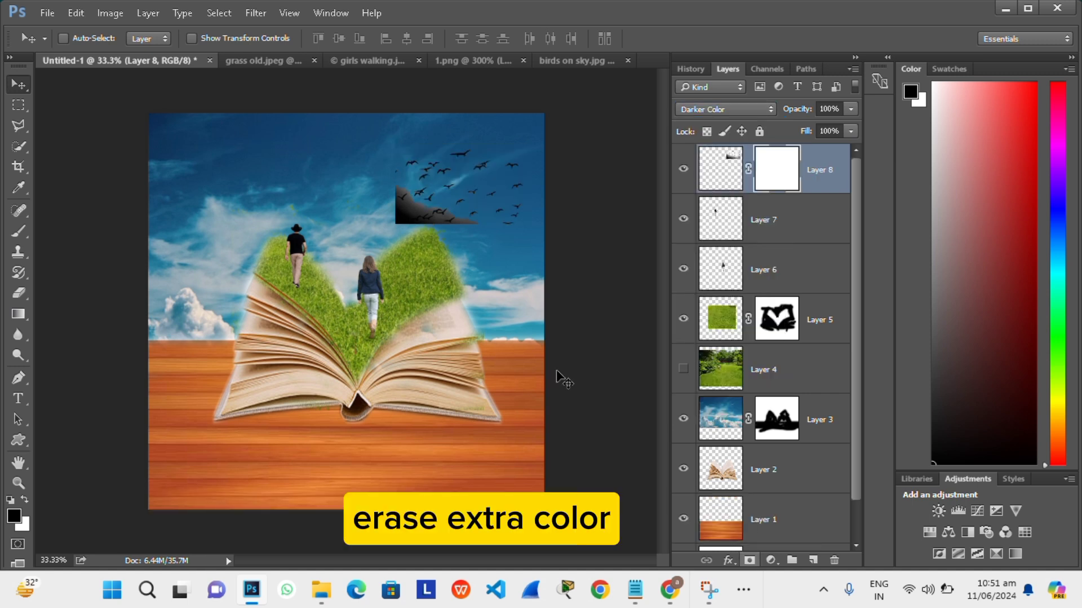
{"action": "key", "text": "b"}
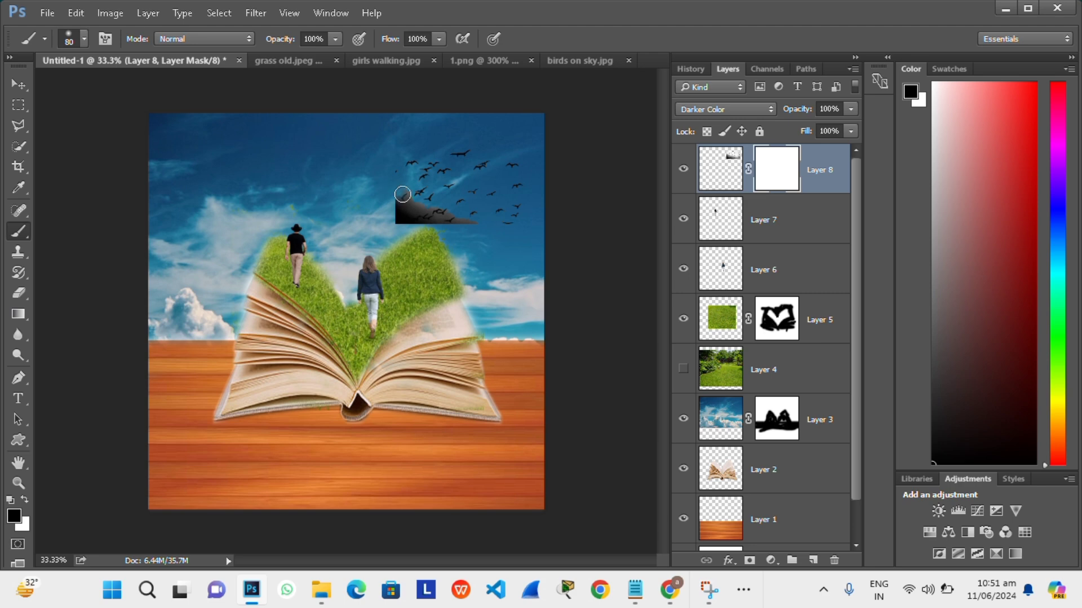
{"action": "left_click_drag", "start_coordinate": [402, 194], "coordinate": [459, 225]}
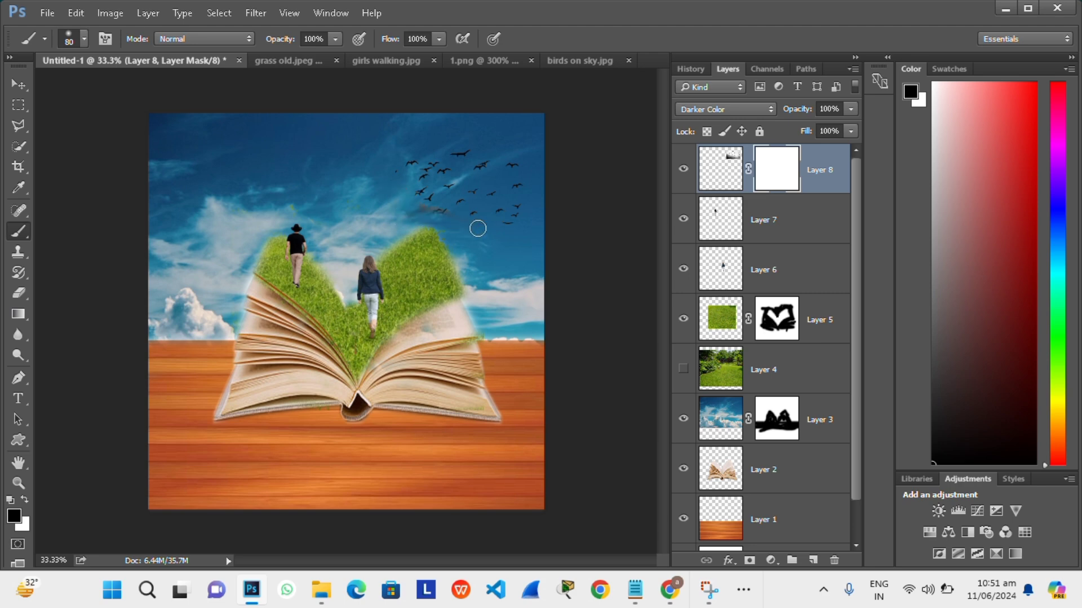
{"action": "key", "text": "ctrl+plus"}
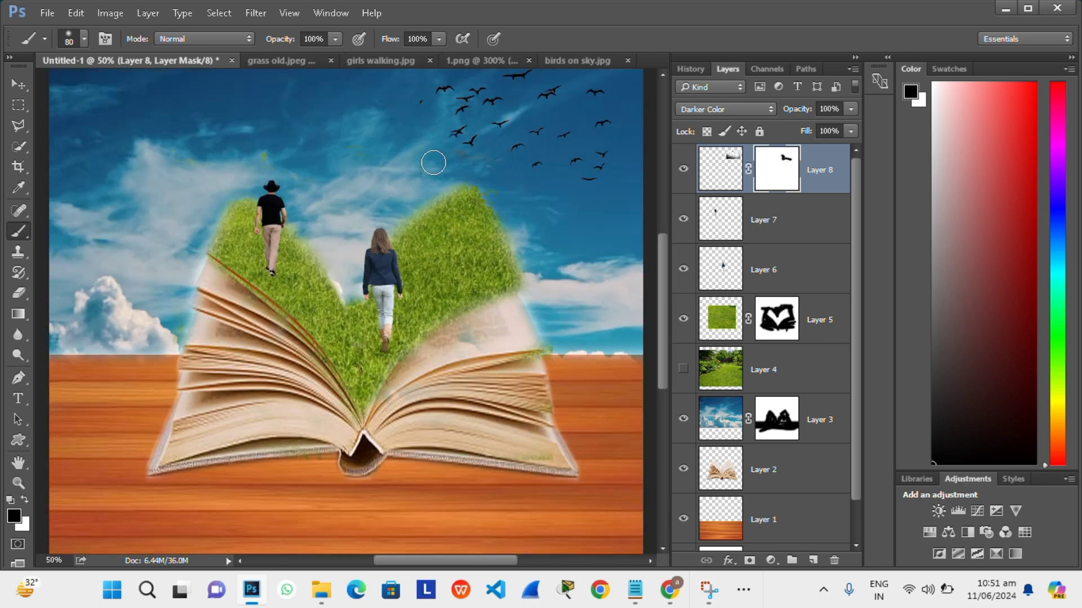
{"action": "left_click", "coordinate": [417, 96]}
{"action": "scroll", "coordinate": [366, 144], "scroll_direction": "up", "scroll_amount": 2}
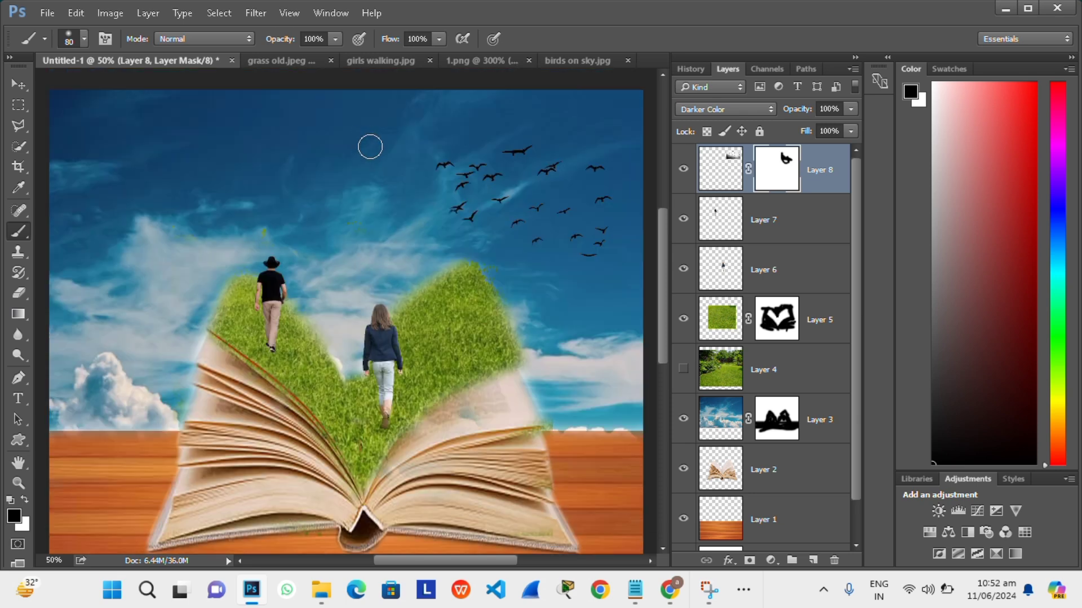
{"action": "left_click_drag", "start_coordinate": [451, 205], "coordinate": [466, 223]}
{"action": "key", "text": "v"}
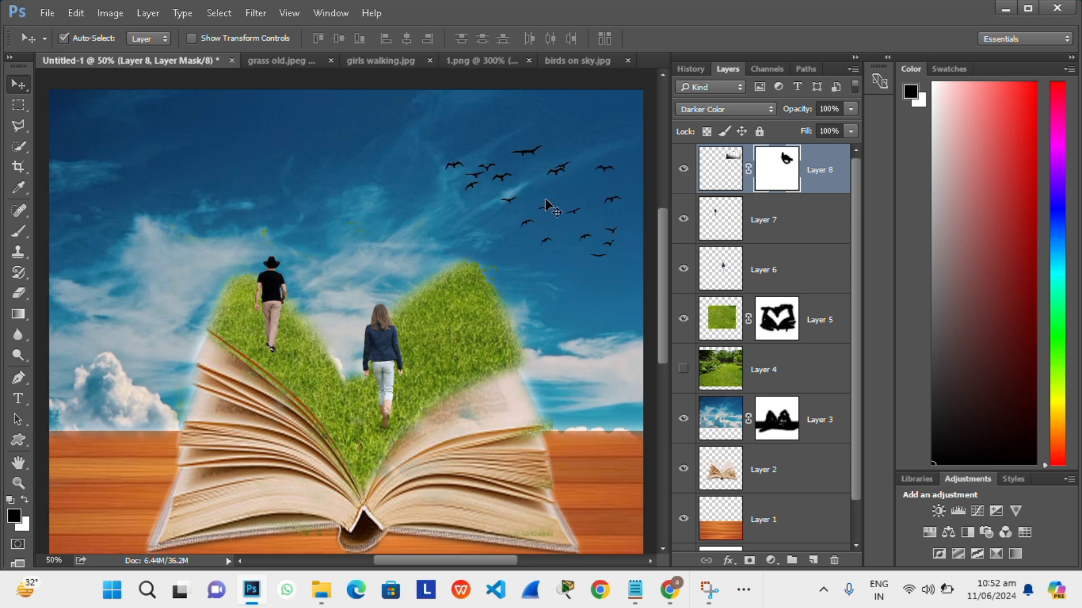
{"action": "key", "text": "ctrl+minus"}
{"action": "left_click_drag", "start_coordinate": [483, 184], "coordinate": [477, 185]}
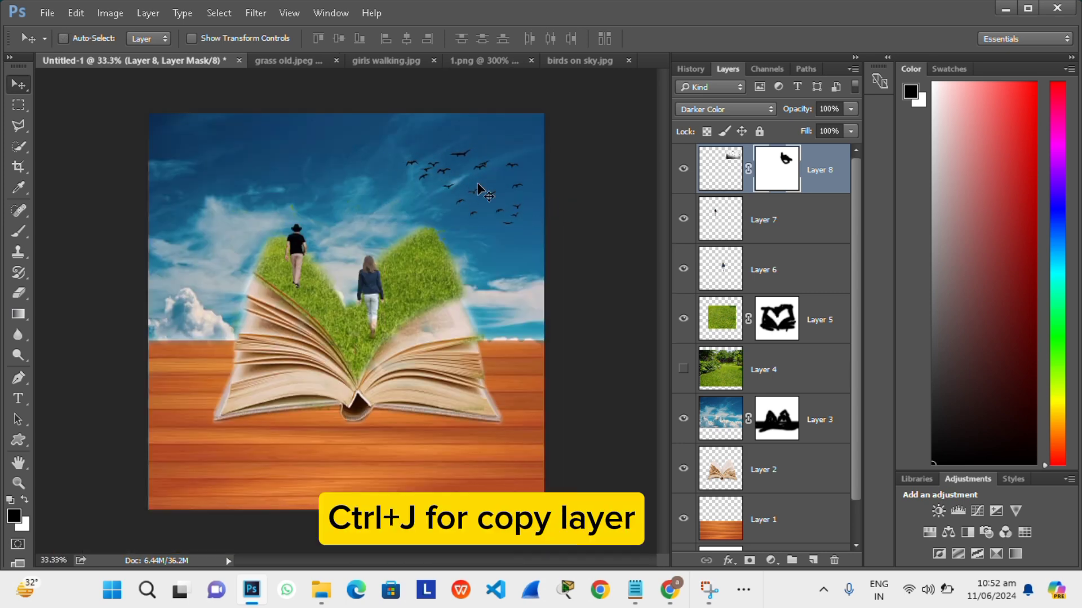
Duplicate the flock, flip it horizontally, move it upper-left, and give it a mask.
{"action": "key", "text": "ctrl+j"}
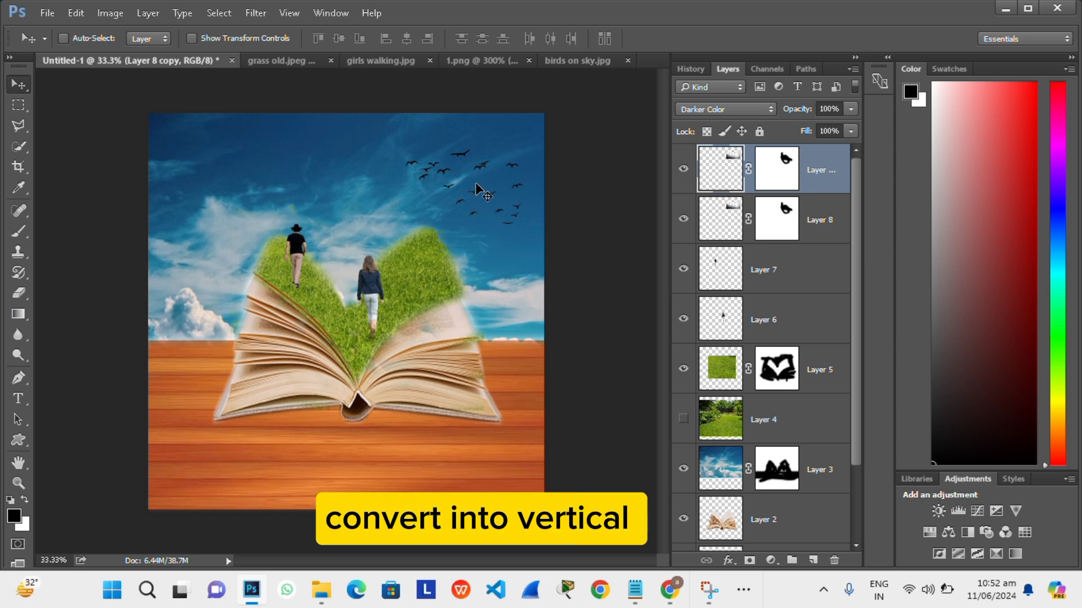
{"action": "key", "text": "ctrl+t"}
{"action": "right_click", "coordinate": [450, 167]}
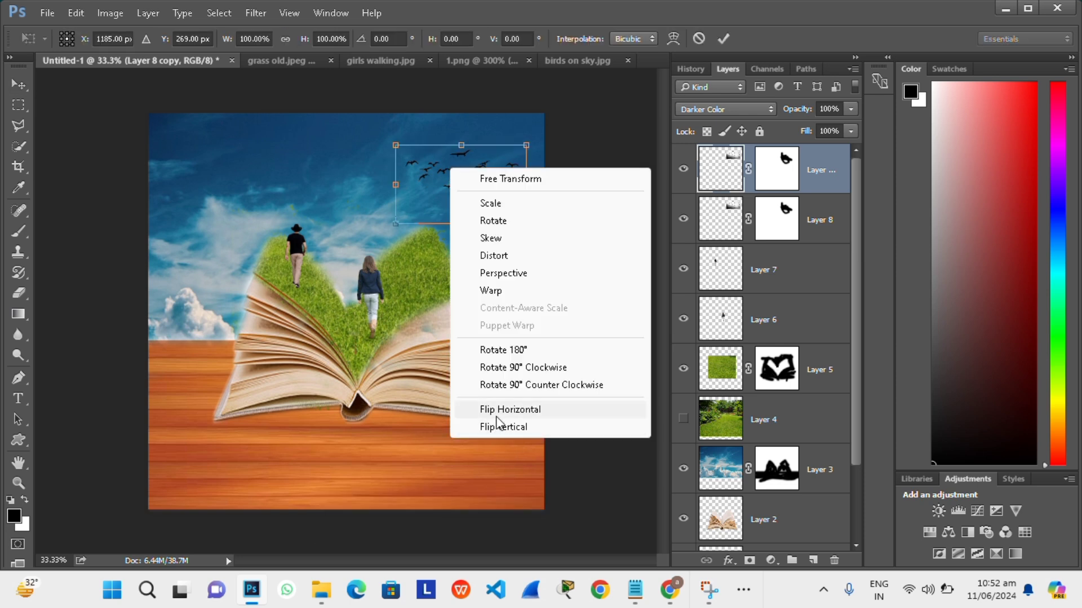
{"action": "left_click", "coordinate": [497, 416]}
{"action": "key", "text": "Return"}
{"action": "mouse_move", "coordinate": [488, 181]}
{"action": "left_mouse_down"}
{"action": "mouse_move", "coordinate": [224, 179]}
{"action": "mouse_move", "coordinate": [230, 200]}
{"action": "left_mouse_up"}
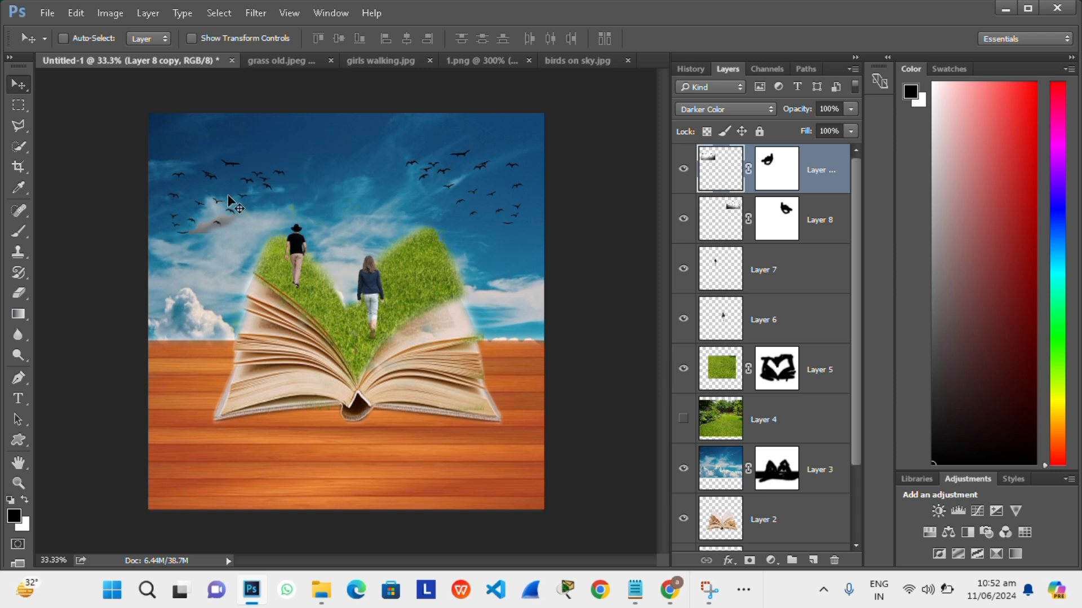
{"action": "left_click", "coordinate": [750, 560]}
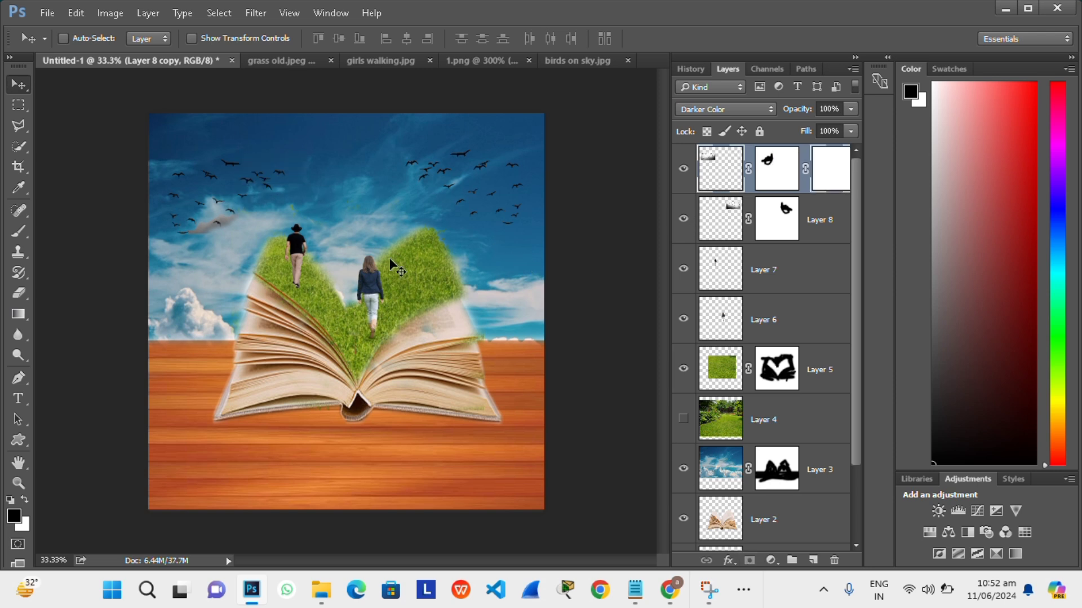
Mask out the brownish smudge beside the left flock, then view the composite full screen.
{"action": "left_click", "coordinate": [781, 176]}
{"action": "key", "text": "b"}
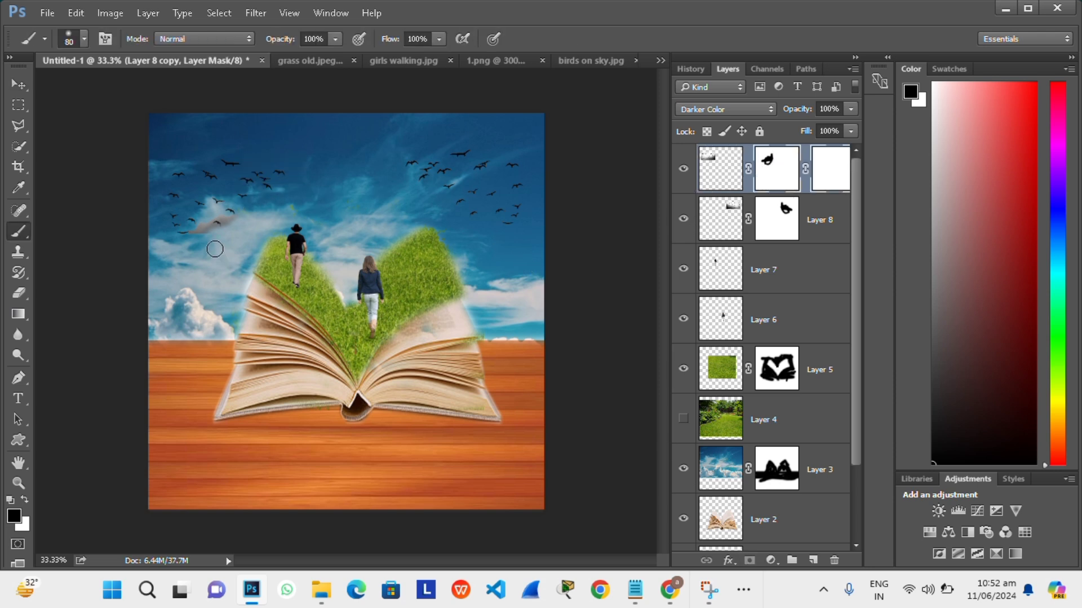
{"action": "left_click_drag", "start_coordinate": [183, 235], "coordinate": [218, 225]}
{"action": "key", "text": "ctrl+plus"}
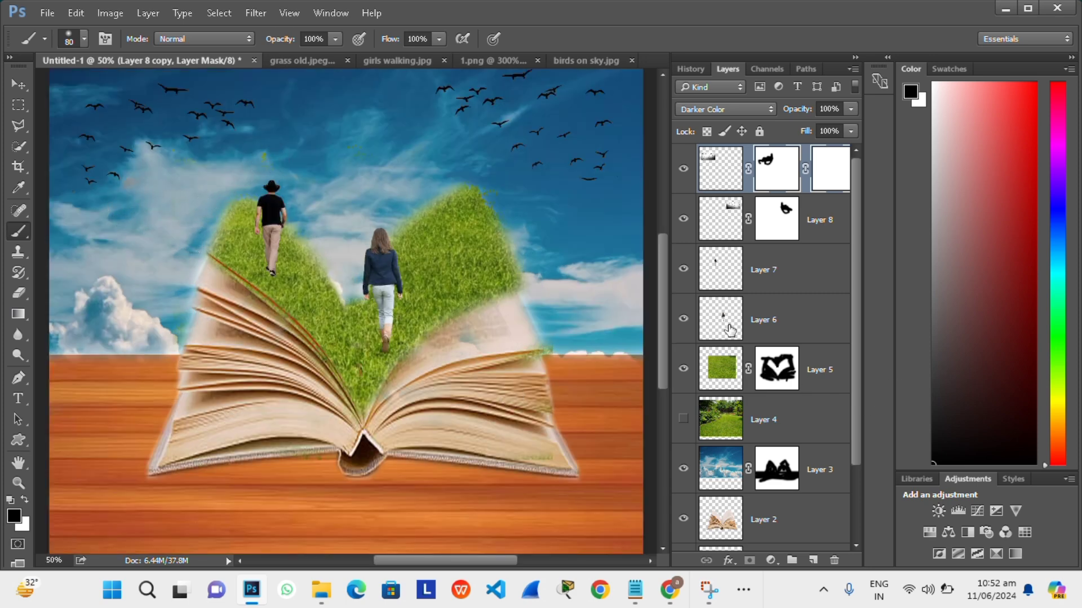
{"action": "left_click", "coordinate": [727, 355]}
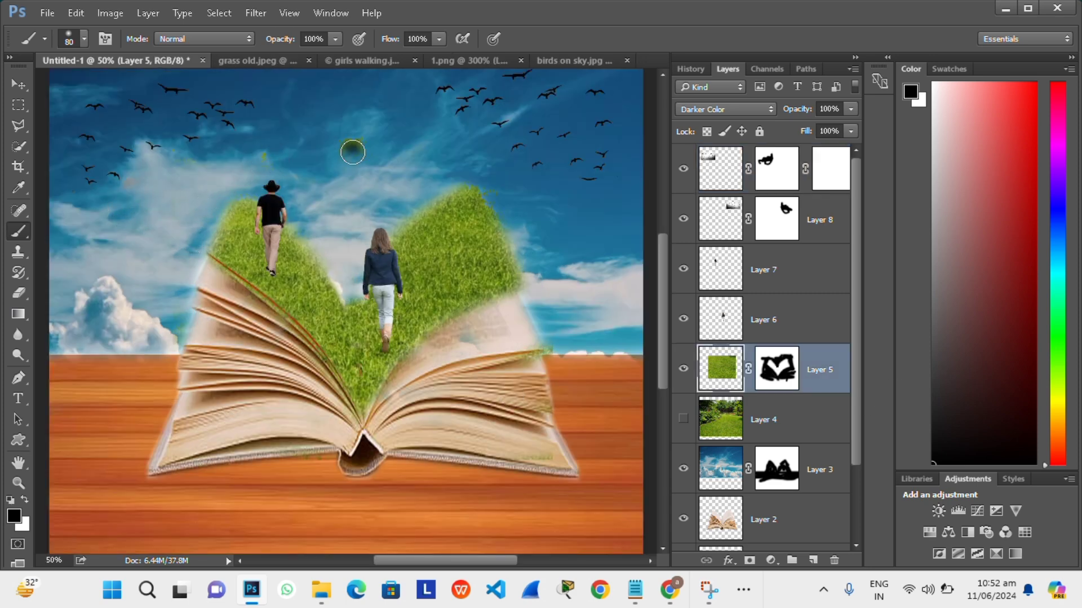
{"action": "left_click", "coordinate": [795, 372]}
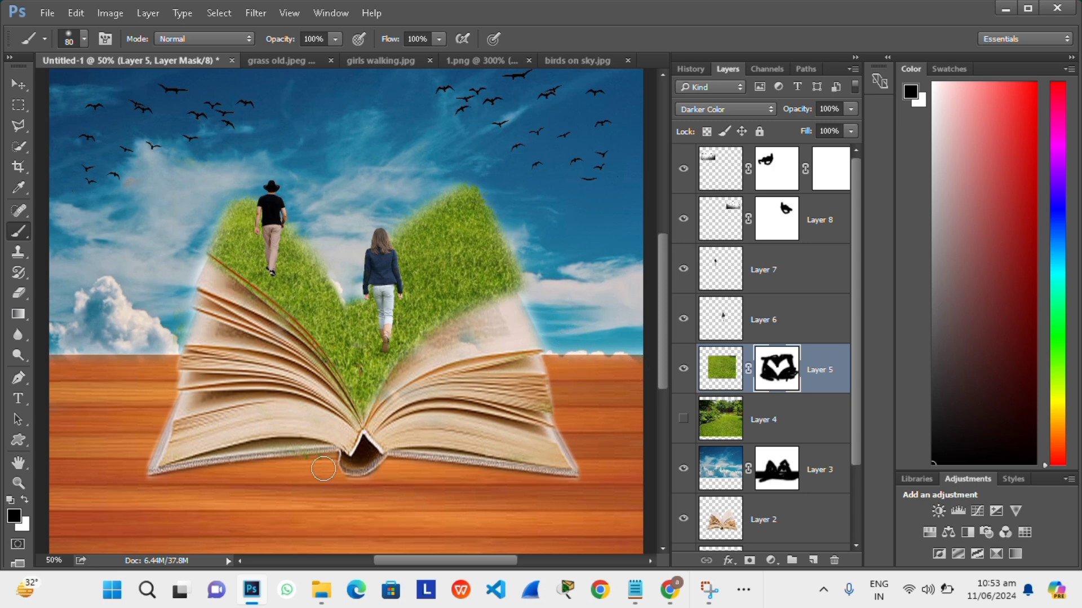
{"action": "key", "text": "ctrl+minus"}
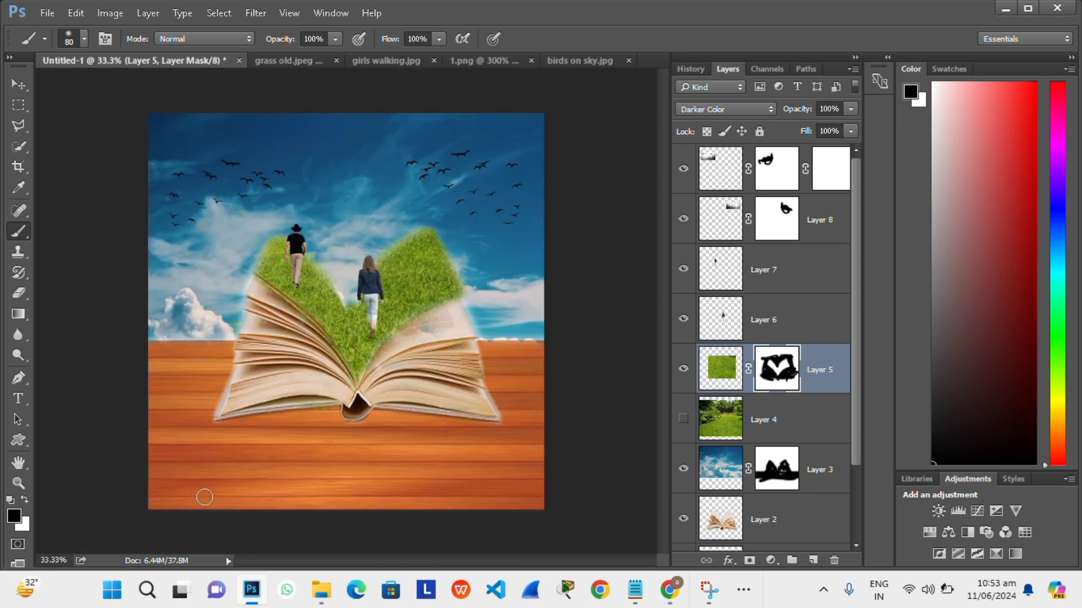
{"action": "key", "text": "f"}
{"action": "key", "text": "f"}
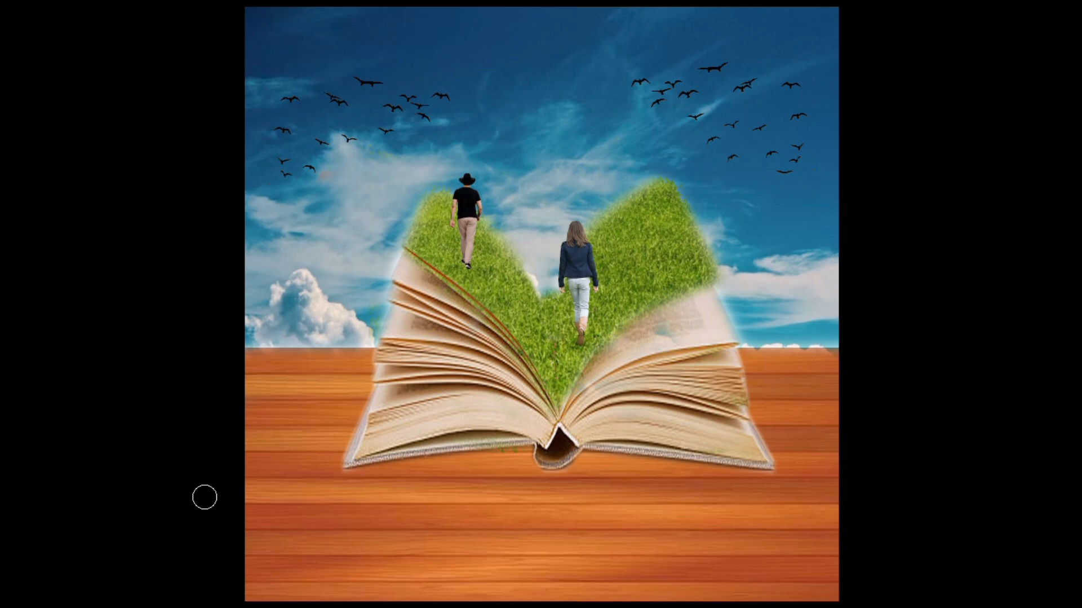